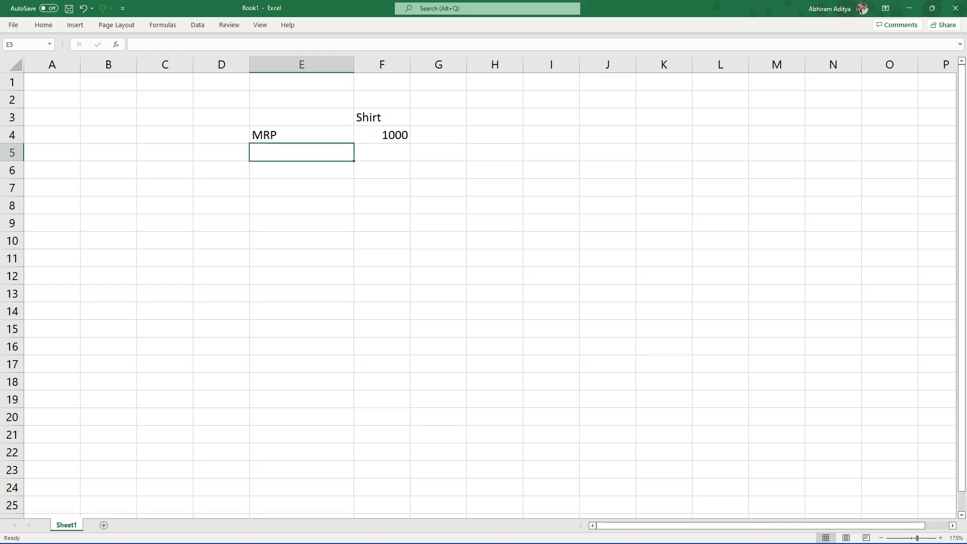
# Enter Discount -100 and Coupon Disc -50 in the rows below MRP.
pyautogui.write('Discount')
pyautogui.press('Tab')
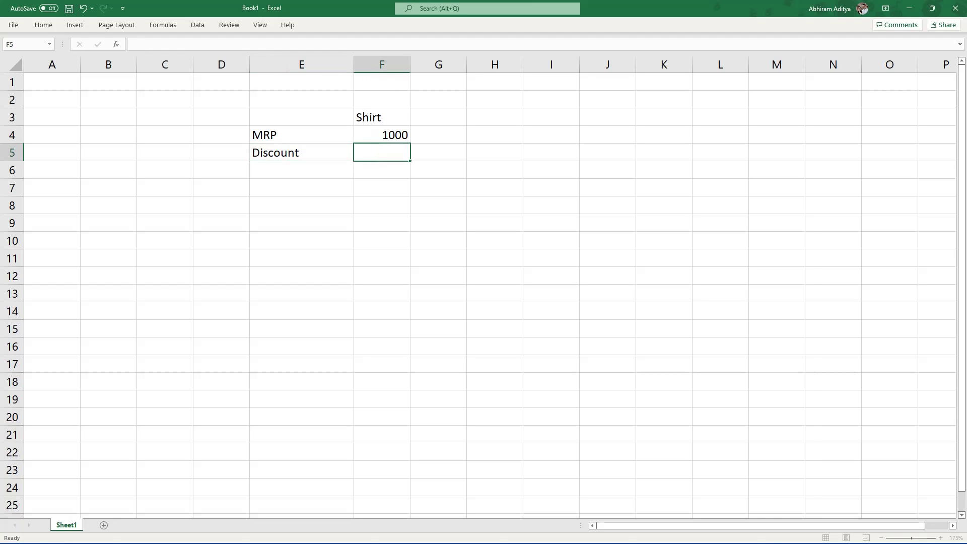
pyautogui.write('-100')
pyautogui.press('Return')
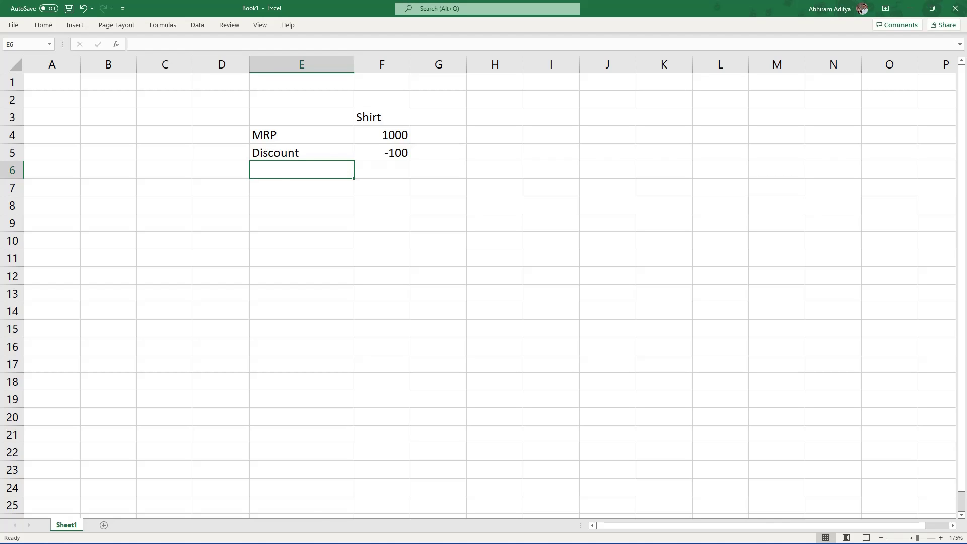
pyautogui.write('COupon Disc')
pyautogui.press('Tab')
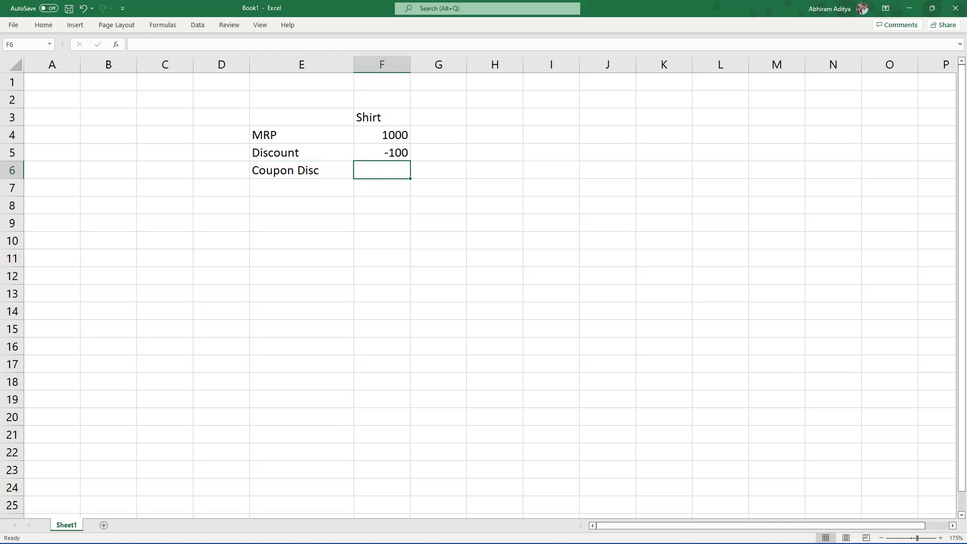
pyautogui.write('-50')
pyautogui.press('Return')
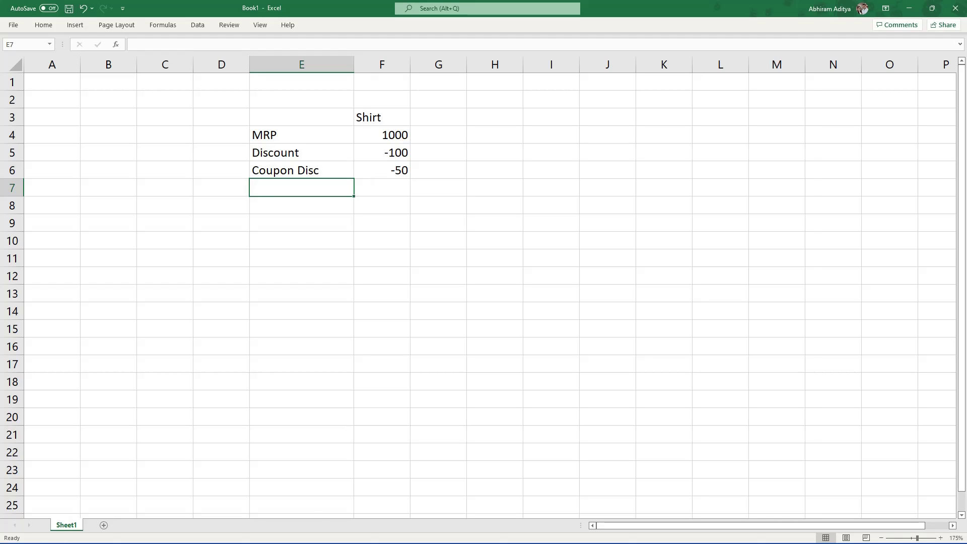
# Add Shipping / Freight 100 and Tax (10%) 95 rows.
pyautogui.write('Shippin')
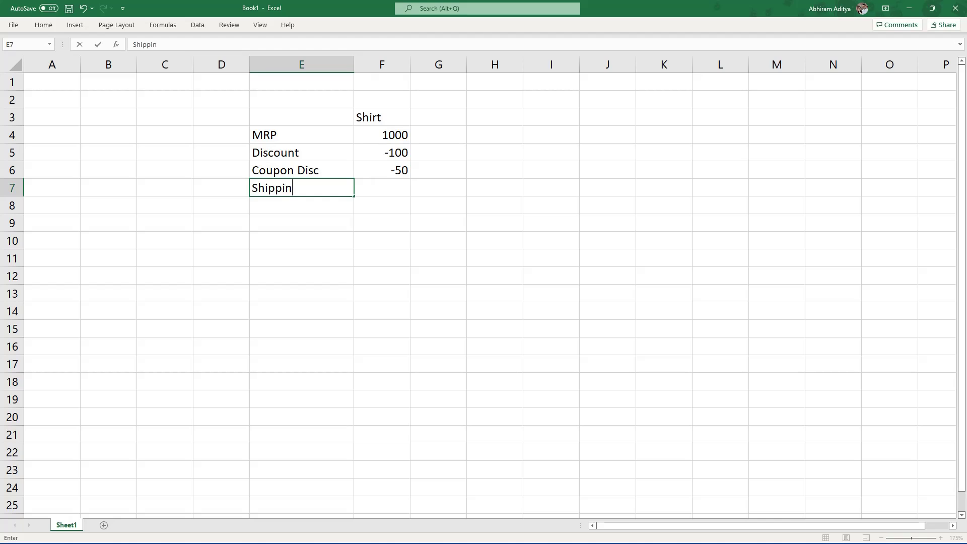
pyautogui.write('g / Freight')
pyautogui.press('Tab')
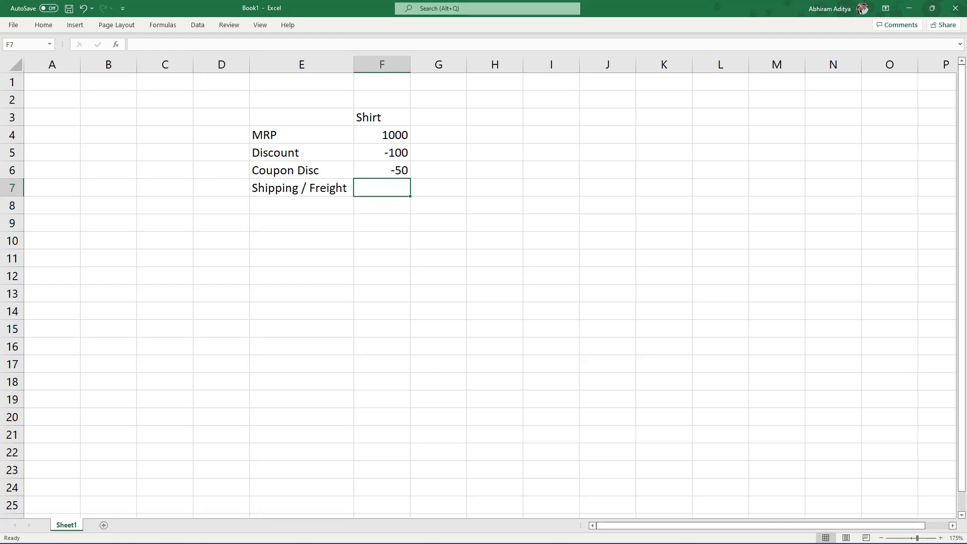
pyautogui.write('100')
pyautogui.press('Return')
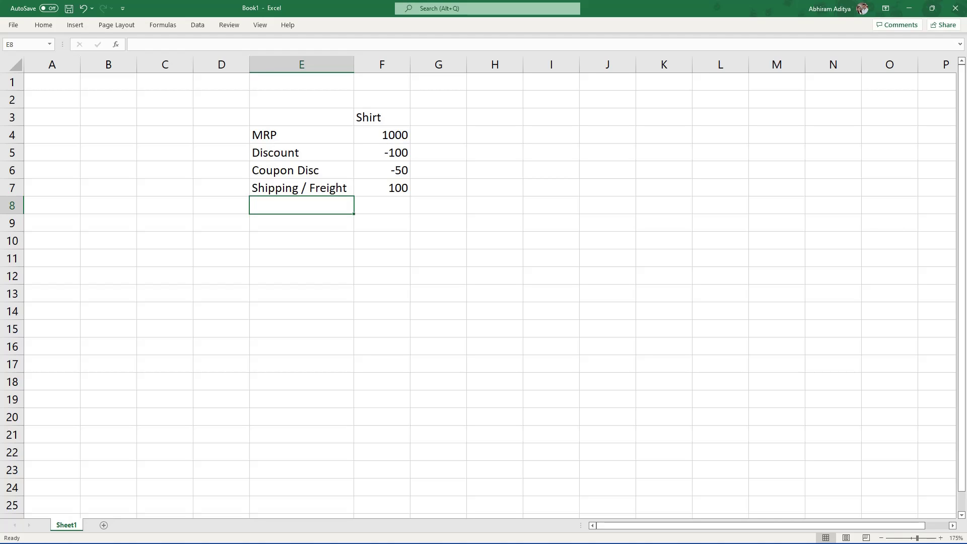
pyautogui.write('Tax ')
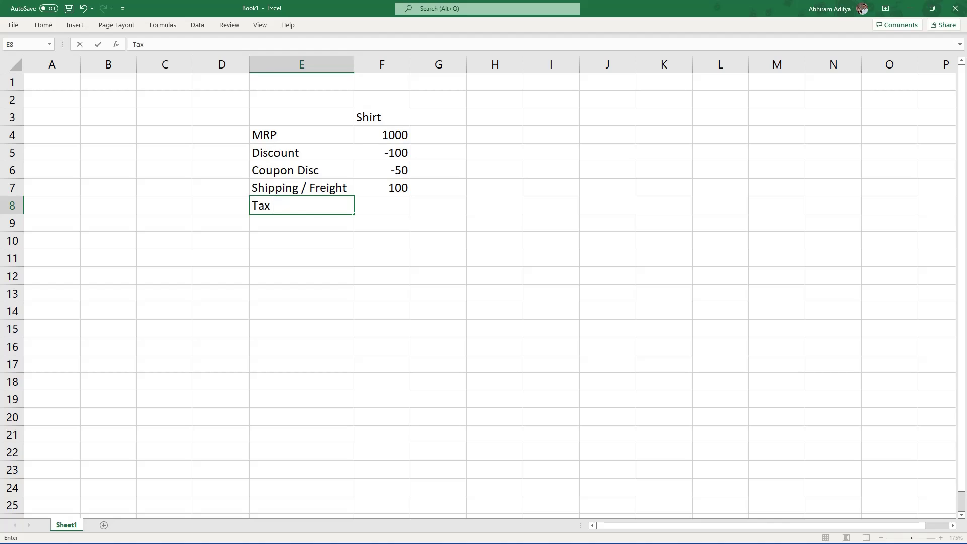
pyautogui.write('(10%)')
pyautogui.click(382, 205)
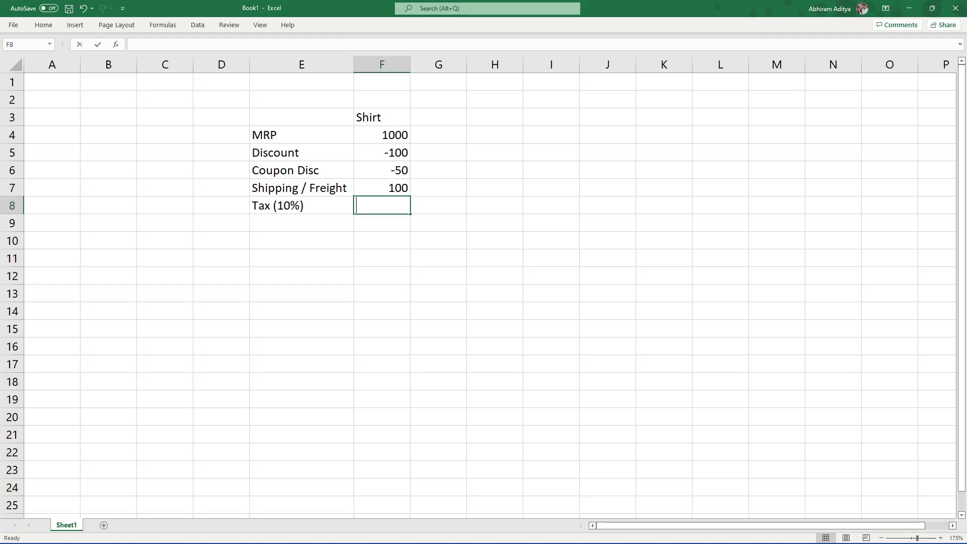
pyautogui.write('95')
pyautogui.press('Return')
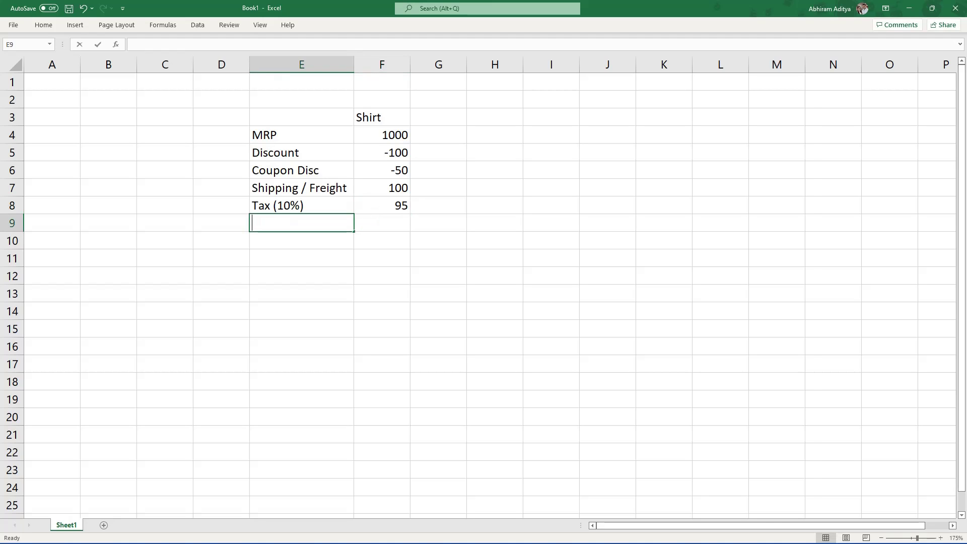
# Add a bold Sales Price label in E9 and start a SUM over the shirt values in F9.
pyautogui.write('Sales Price')
pyautogui.press('Tab')
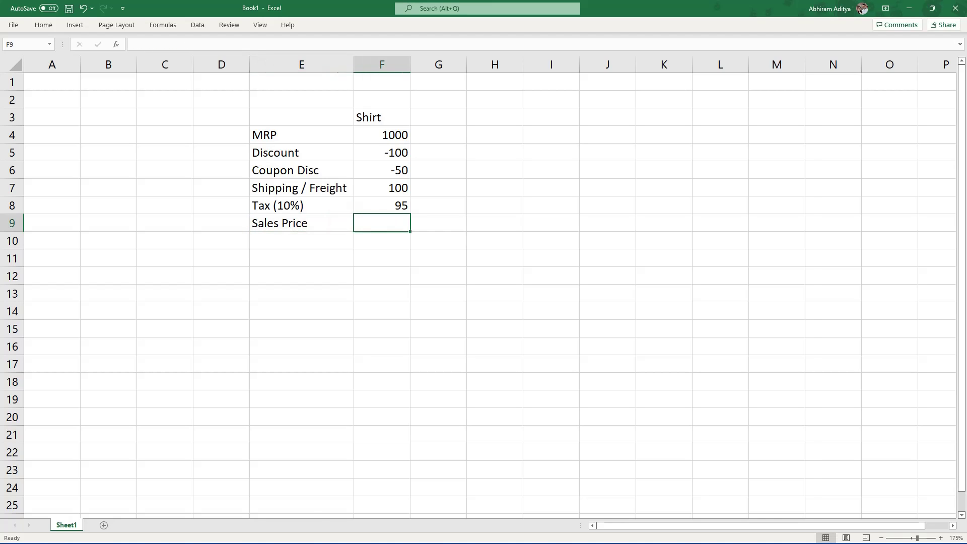
pyautogui.click(301, 222)
pyautogui.hotkey('ctrl', 'b')
pyautogui.press('Right')
pyautogui.write('=SUM(')
pyautogui.moveTo(382, 205); pyautogui.dragTo(382, 136)
# Complete F9 as =SUM(F4:F8) to get 1045, then highlight the MRP-to-Sales Price labels.
pyautogui.write(')')
pyautogui.press('Return')
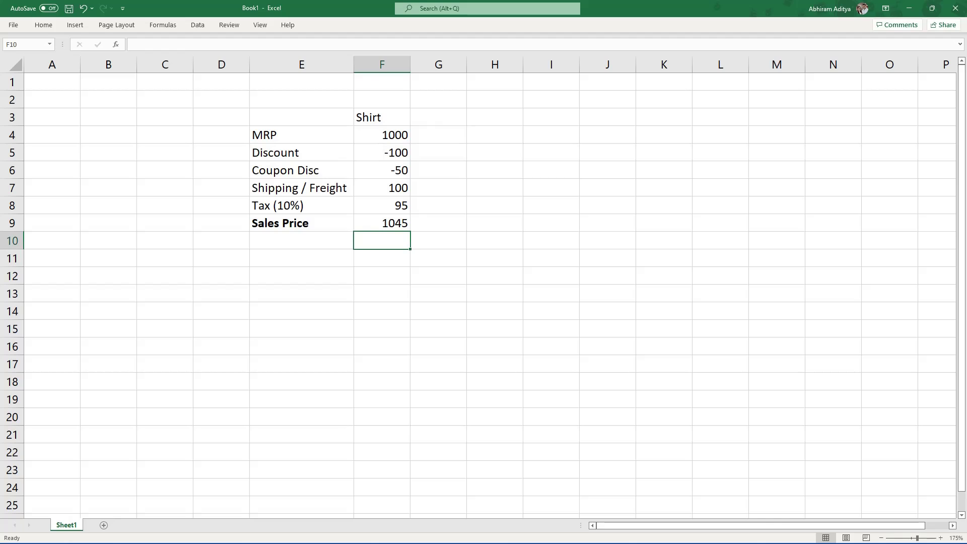
pyautogui.click(341, 138)
pyautogui.moveTo(313, 155); pyautogui.dragTo(304, 199)
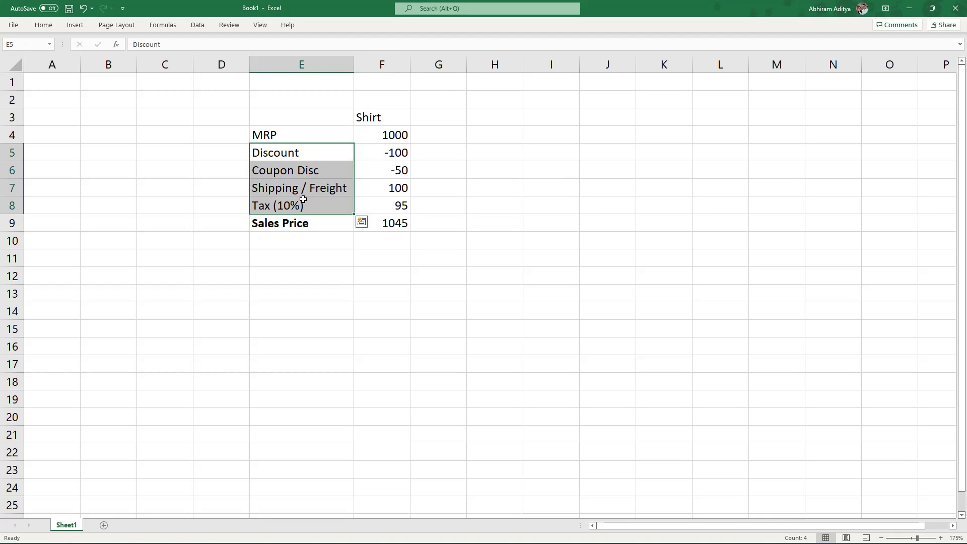
pyautogui.click(302, 224)
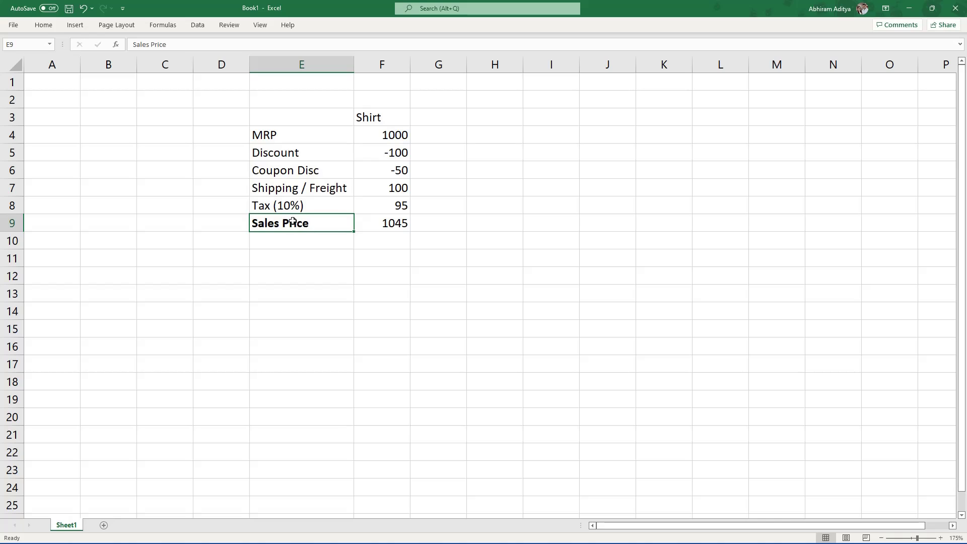
pyautogui.moveTo(381, 224); pyautogui.dragTo(326, 220)
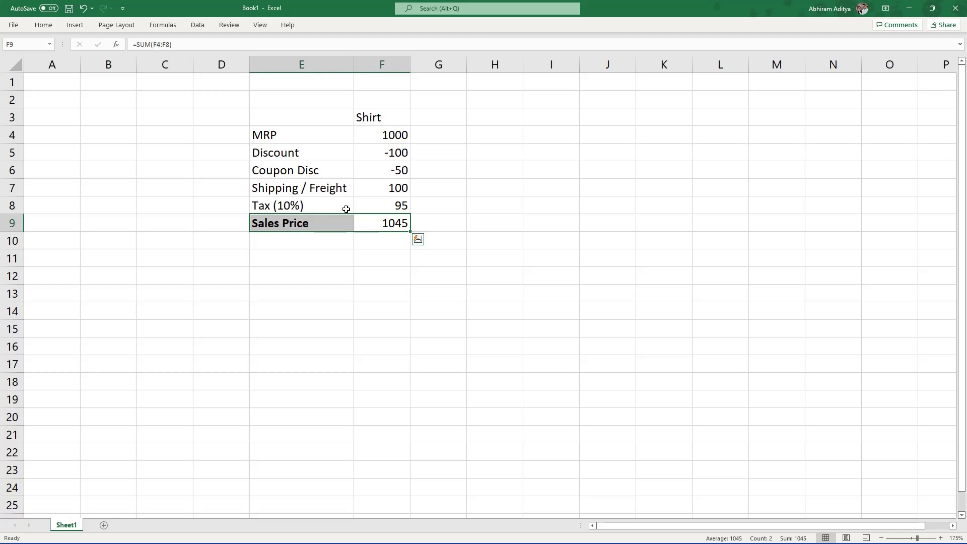
# Highlight the Tax, Shipping, value column F4:F9 and full table ranges to explain them.
pyautogui.moveTo(330, 153); pyautogui.dragTo(328, 210)
pyautogui.click(368, 210)
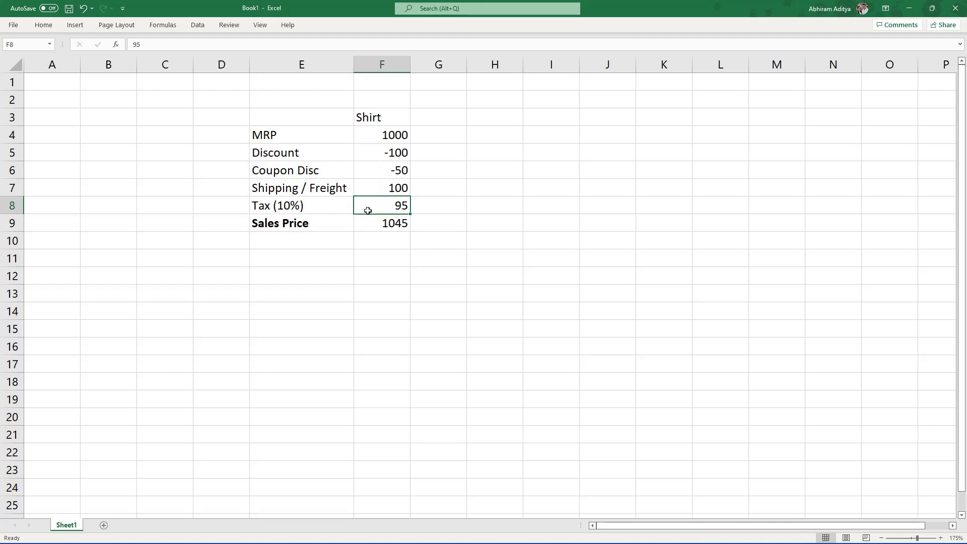
pyautogui.moveTo(323, 207); pyautogui.dragTo(363, 206)
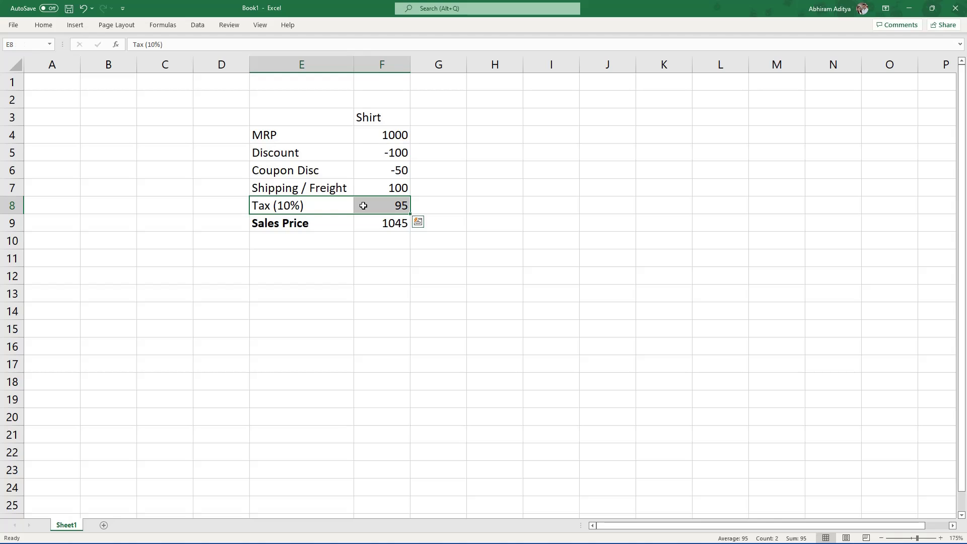
pyautogui.click(315, 181)
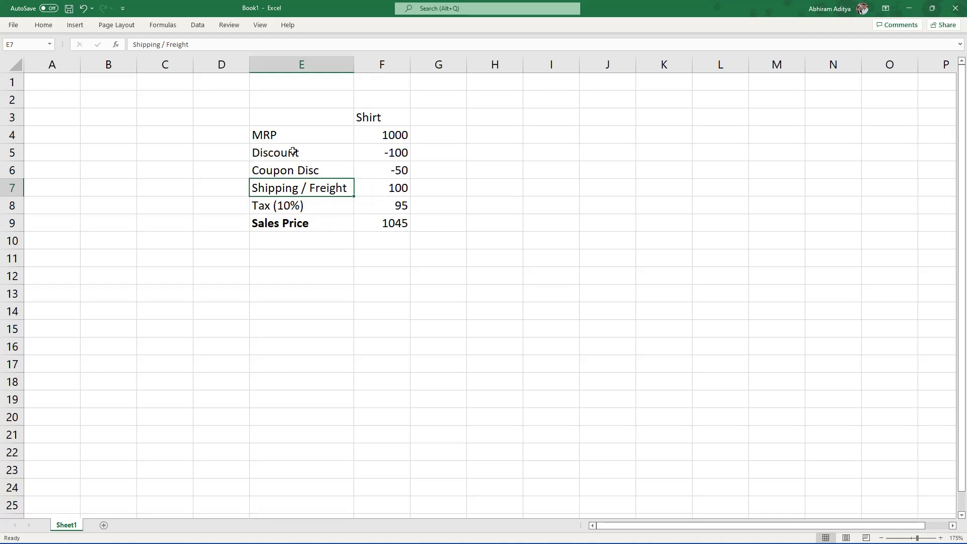
pyautogui.moveTo(287, 135); pyautogui.dragTo(375, 208)
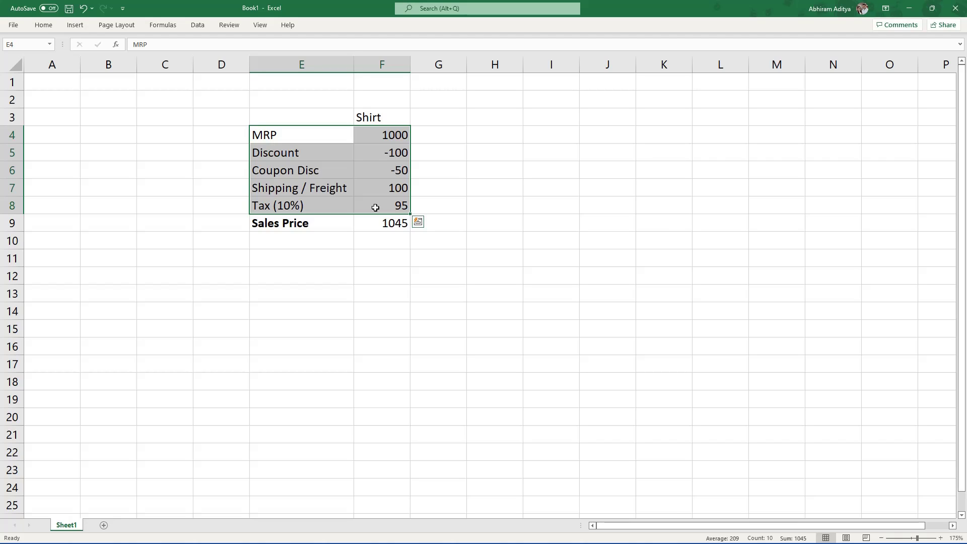
pyautogui.moveTo(313, 135); pyautogui.dragTo(375, 212)
pyautogui.moveTo(302, 136); pyautogui.dragTo(373, 227)
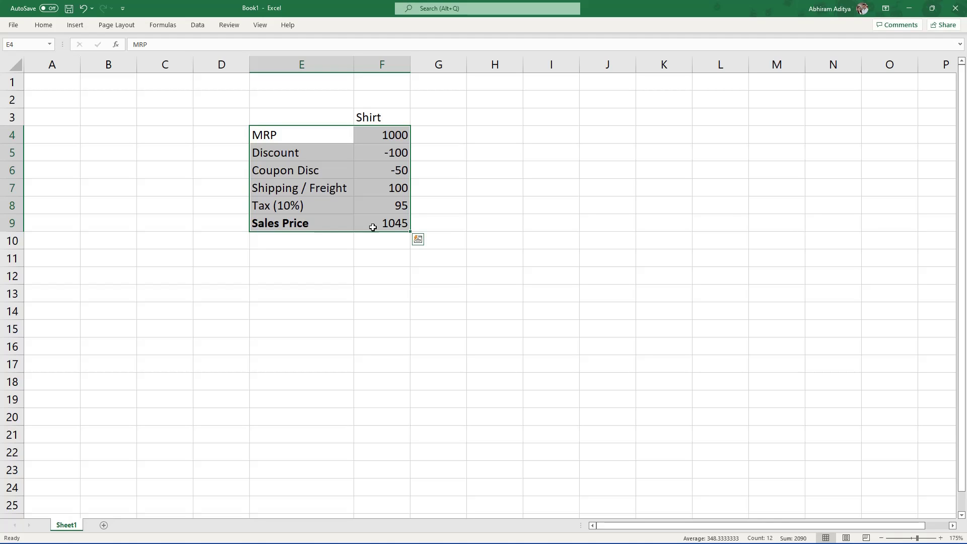
pyautogui.moveTo(343, 225); pyautogui.dragTo(374, 223)
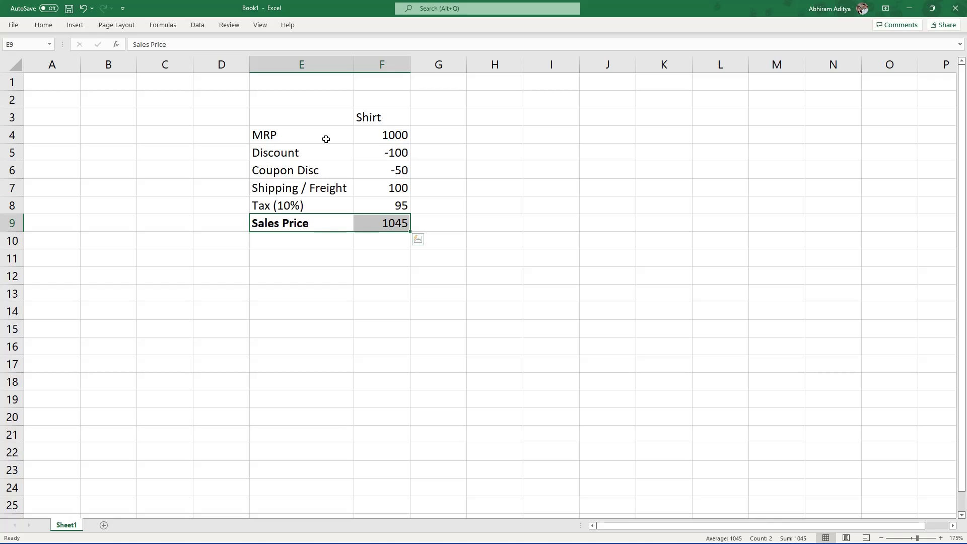
pyautogui.moveTo(363, 135); pyautogui.dragTo(367, 218)
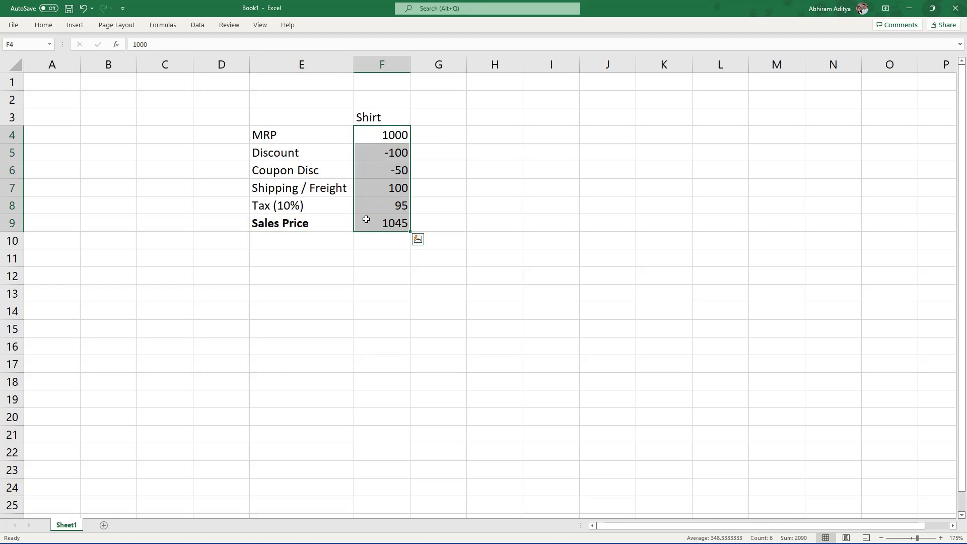
pyautogui.click(293, 215)
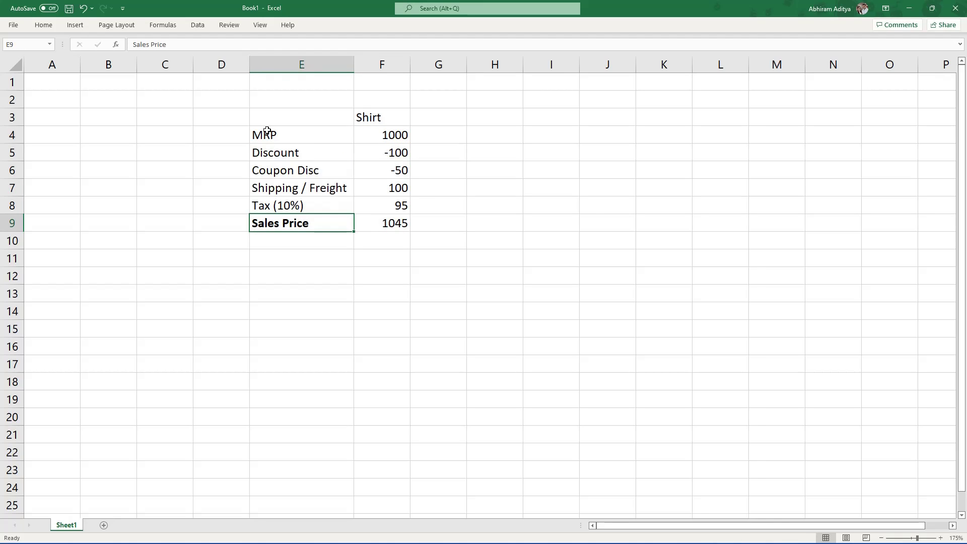
pyautogui.moveTo(267, 131); pyautogui.dragTo(280, 222)
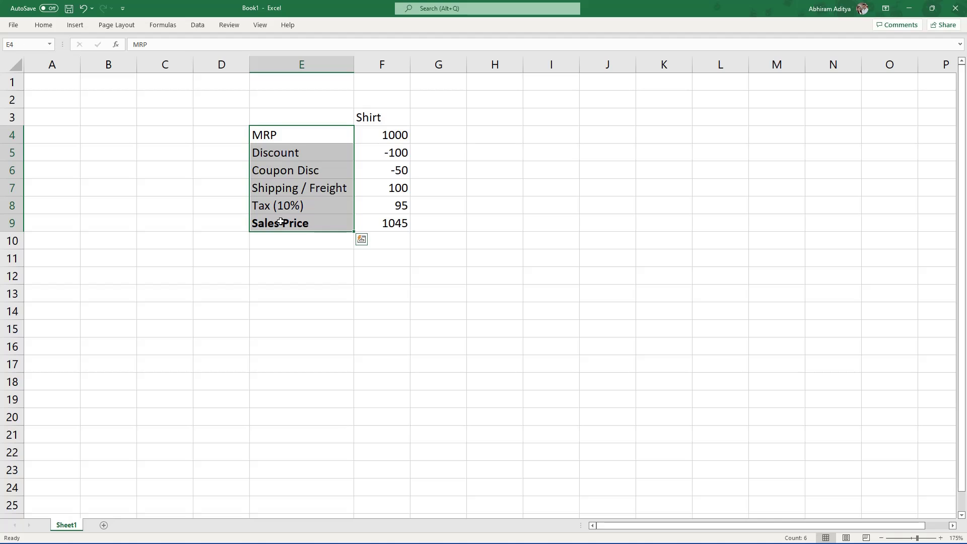
pyautogui.click(305, 149)
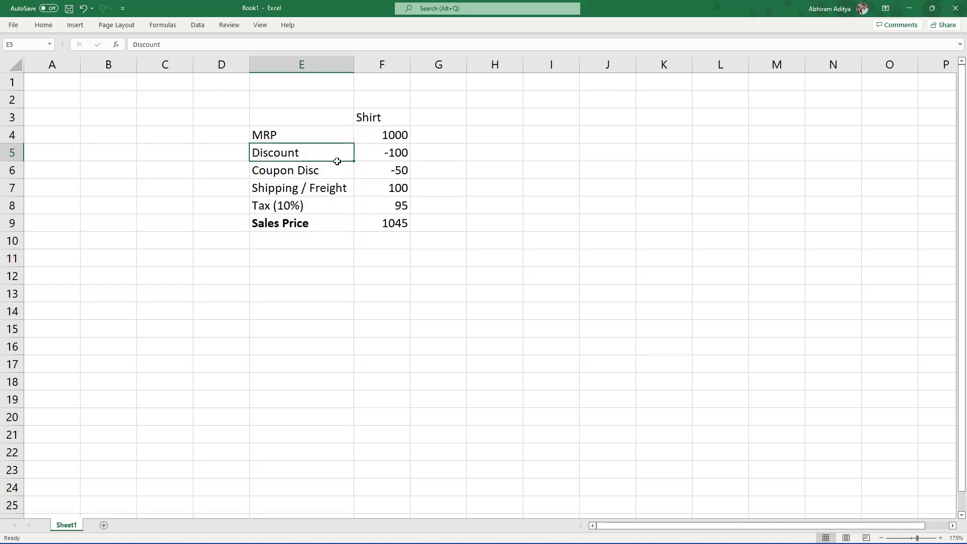
pyautogui.click(372, 152)
pyautogui.click(327, 154)
pyautogui.click(297, 132)
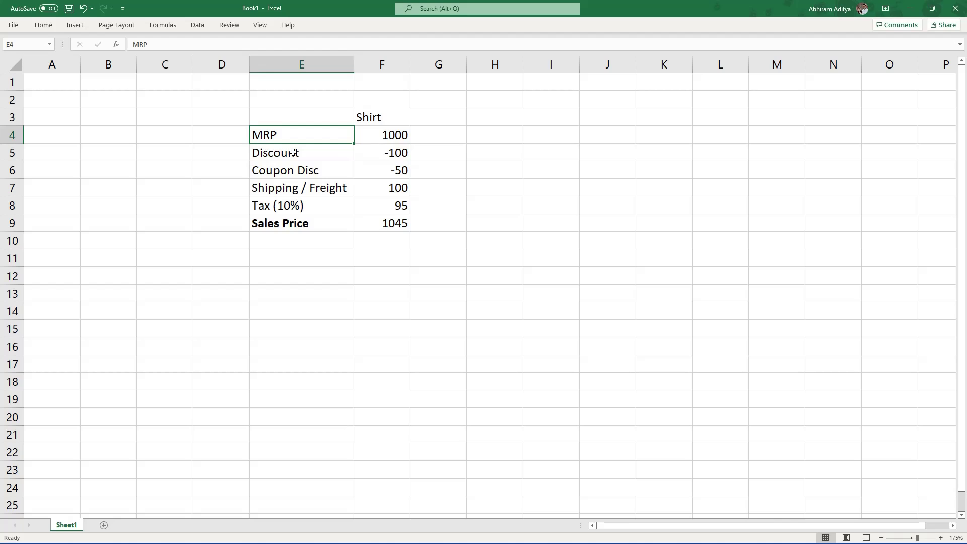
pyautogui.click(308, 209)
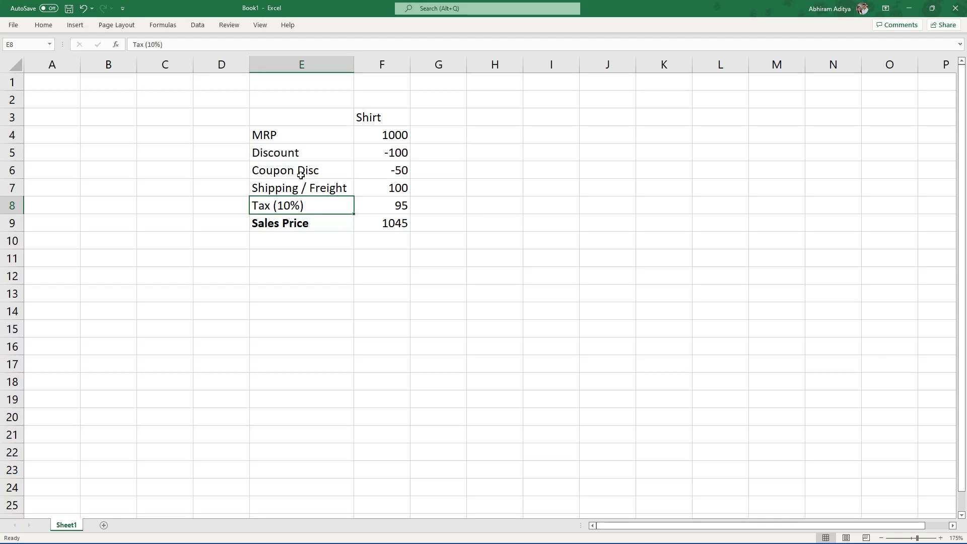
pyautogui.click(294, 153)
pyautogui.click(286, 137)
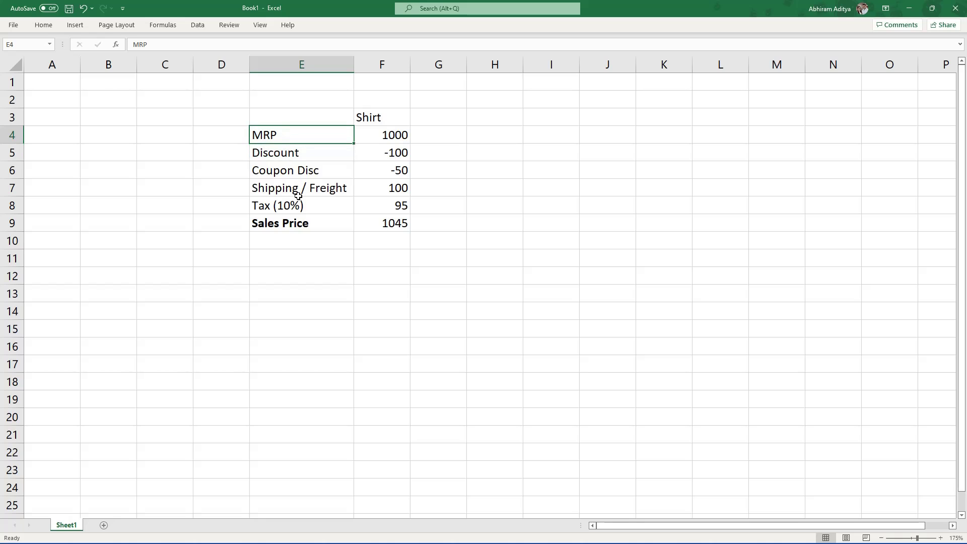
pyautogui.click(299, 217)
pyautogui.click(296, 204)
pyautogui.moveTo(304, 136); pyautogui.dragTo(391, 191)
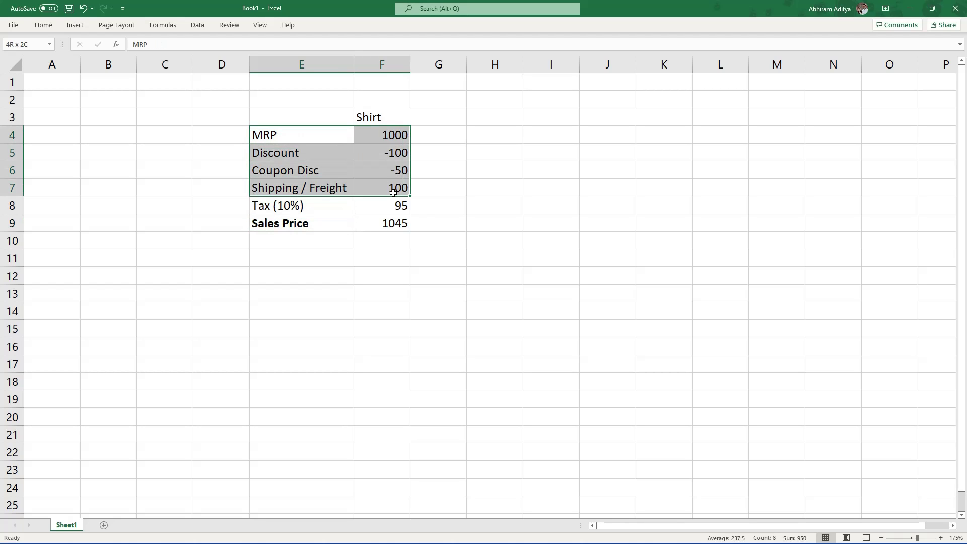
pyautogui.moveTo(313, 187)
pyautogui.mouseDown()
pyautogui.moveTo(303, 153)
pyautogui.moveTo(313, 187)
pyautogui.mouseUp()
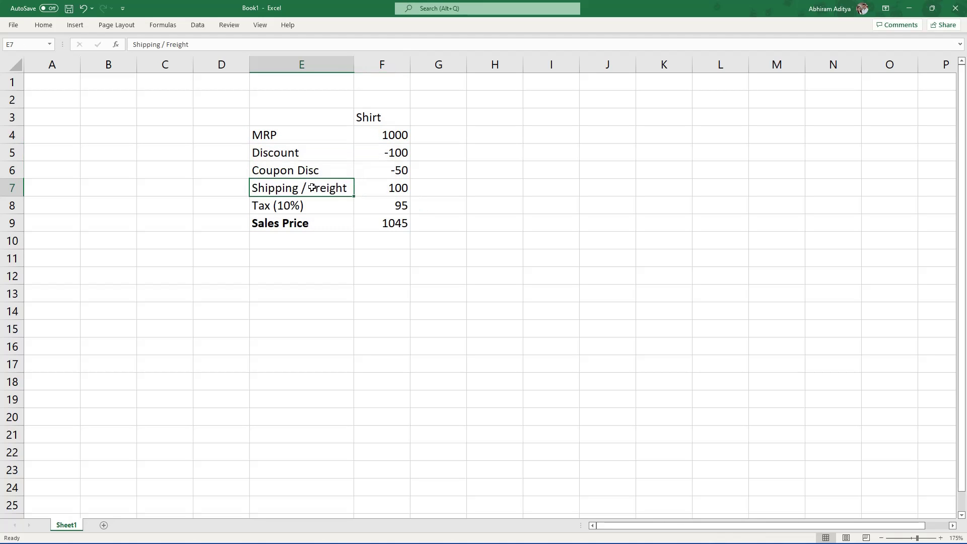
pyautogui.click(297, 155)
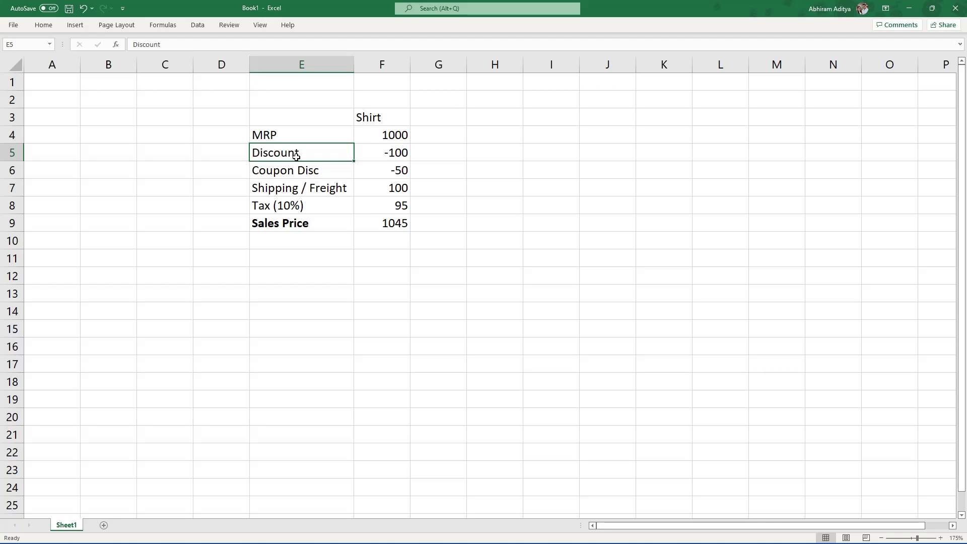
# Enter 'Retail Sales Pricing Procedure' as the title in cell E2.
pyautogui.click(280, 101)
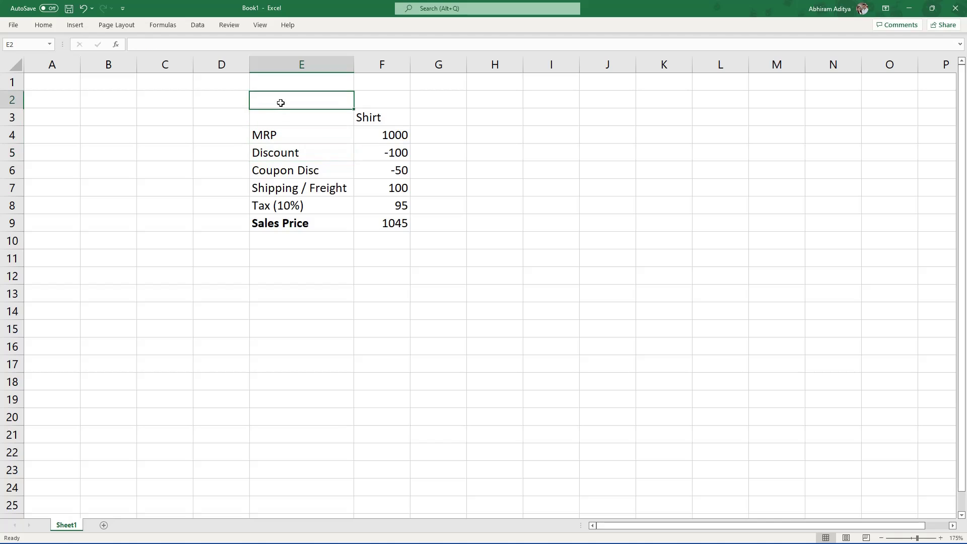
pyautogui.write('Retail')
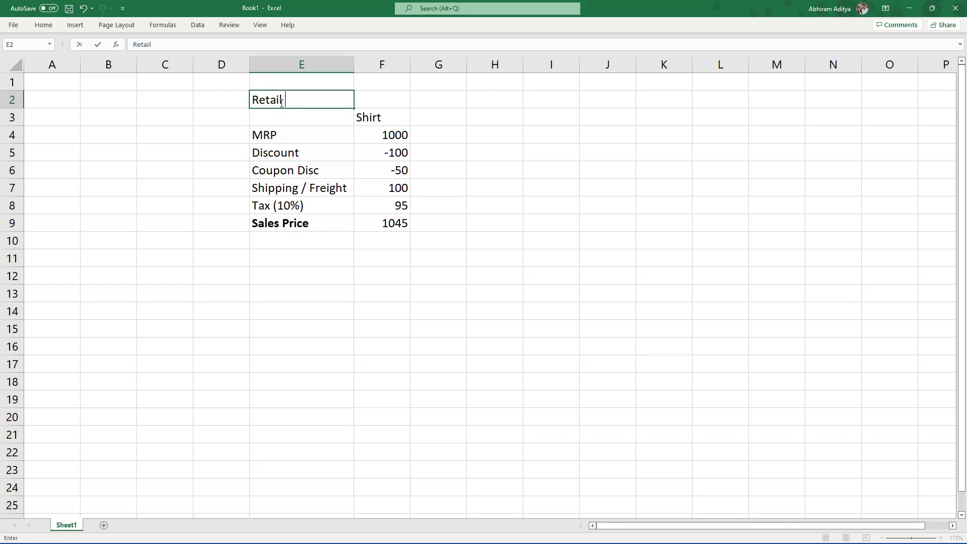
pyautogui.write(' Sales Pricin')
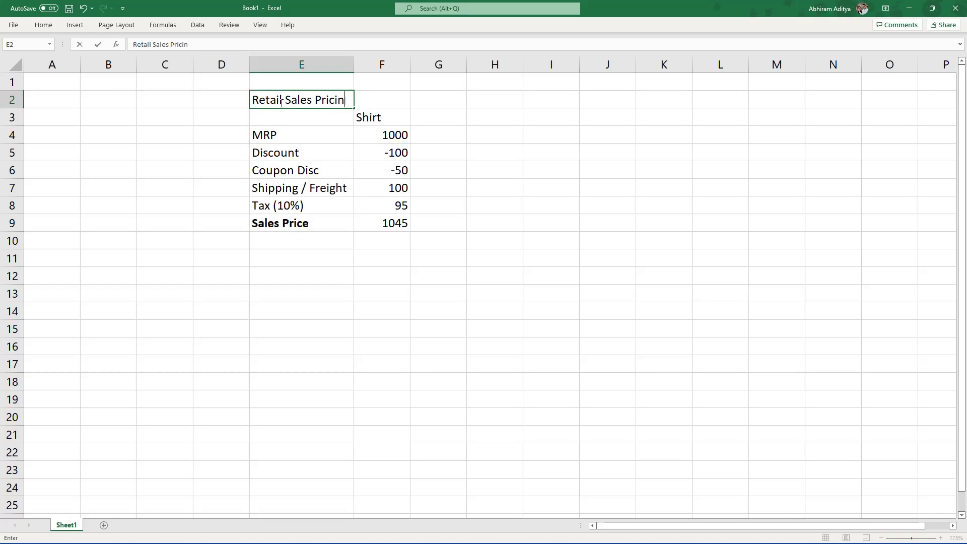
pyautogui.write('g Procedure')
pyautogui.press('Return')
pyautogui.click(280, 102)
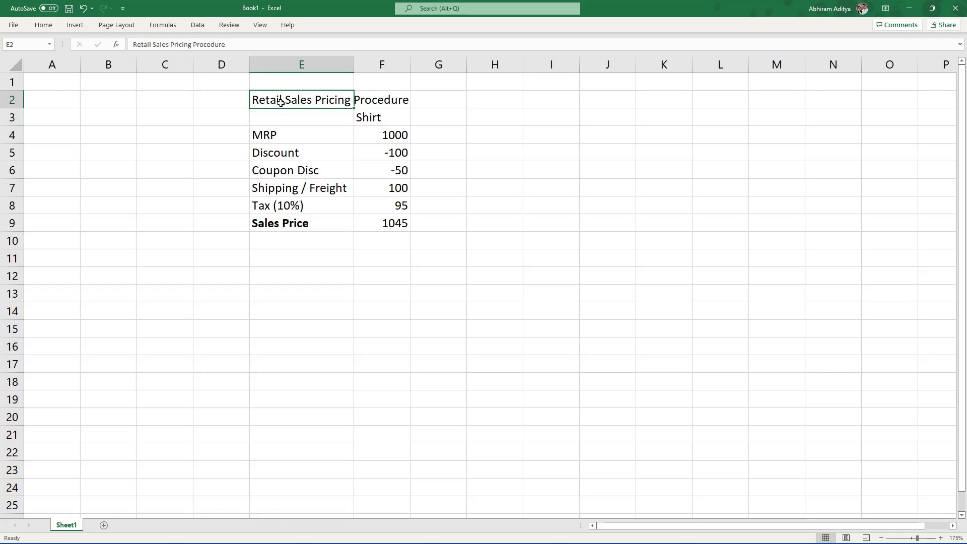
pyautogui.press('Right')
pyautogui.press('Right')
pyautogui.press('Right')
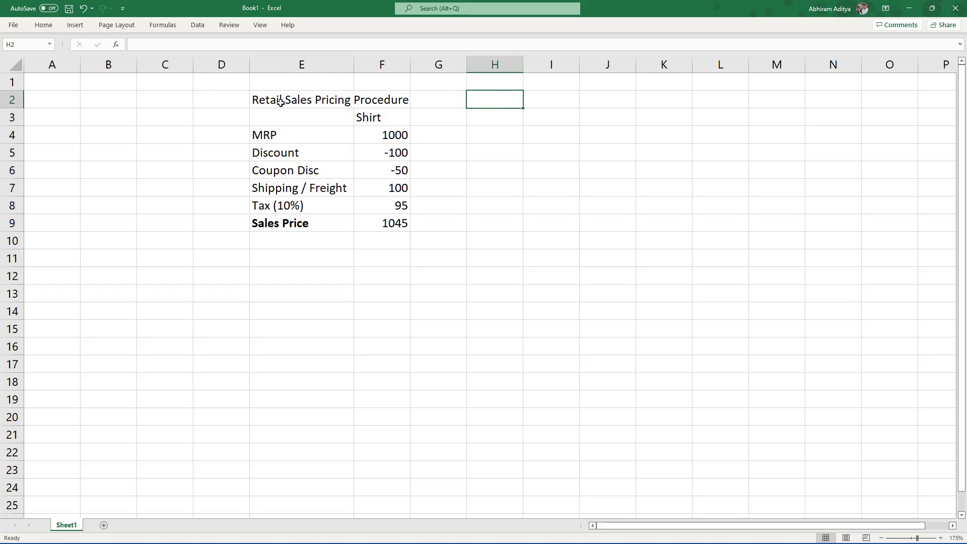
pyautogui.press('Down')
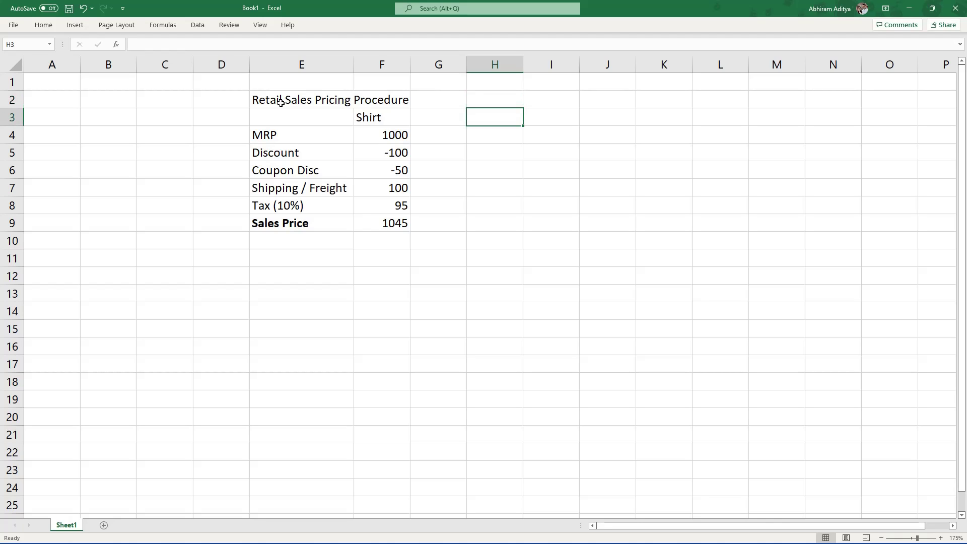
pyautogui.press('Down')
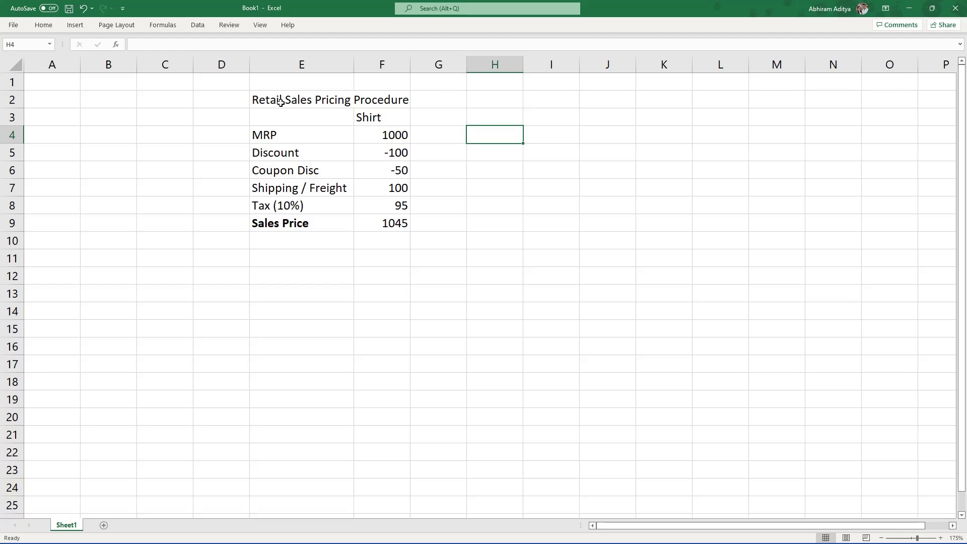
# Put the heading PP2 in cell H2.
pyautogui.moveTo(292, 136); pyautogui.dragTo(383, 223)
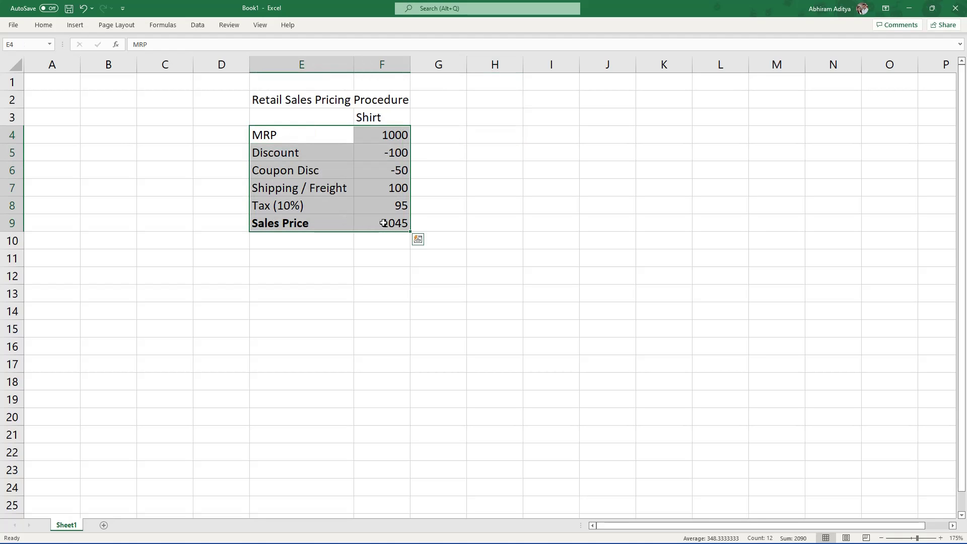
pyautogui.click(487, 134)
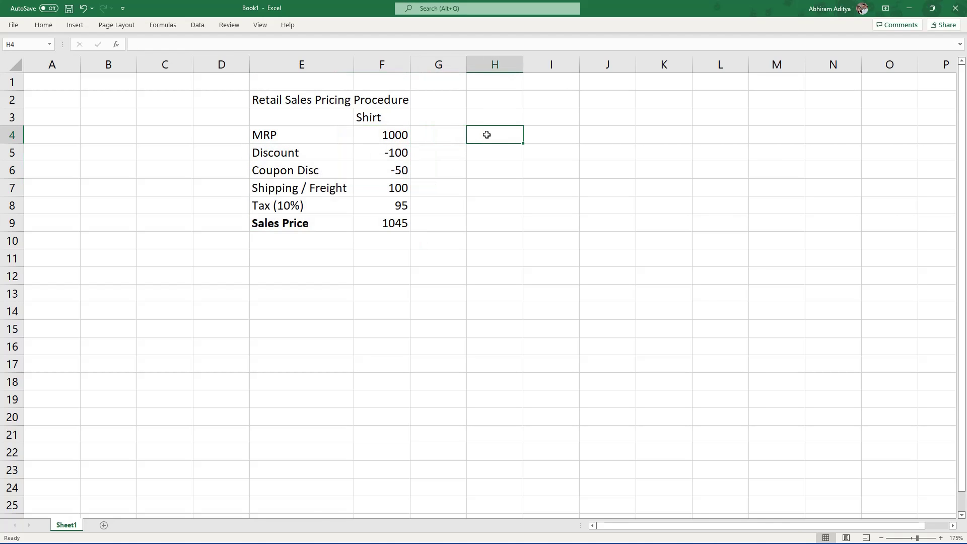
pyautogui.press('Up')
pyautogui.press('Up')
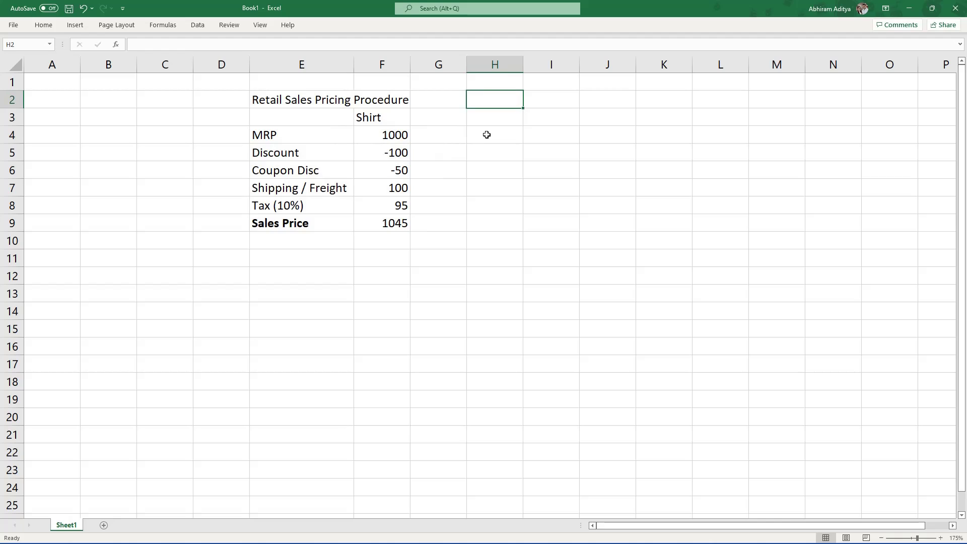
pyautogui.write('PP2')
pyautogui.press('Return')
pyautogui.press('Return')
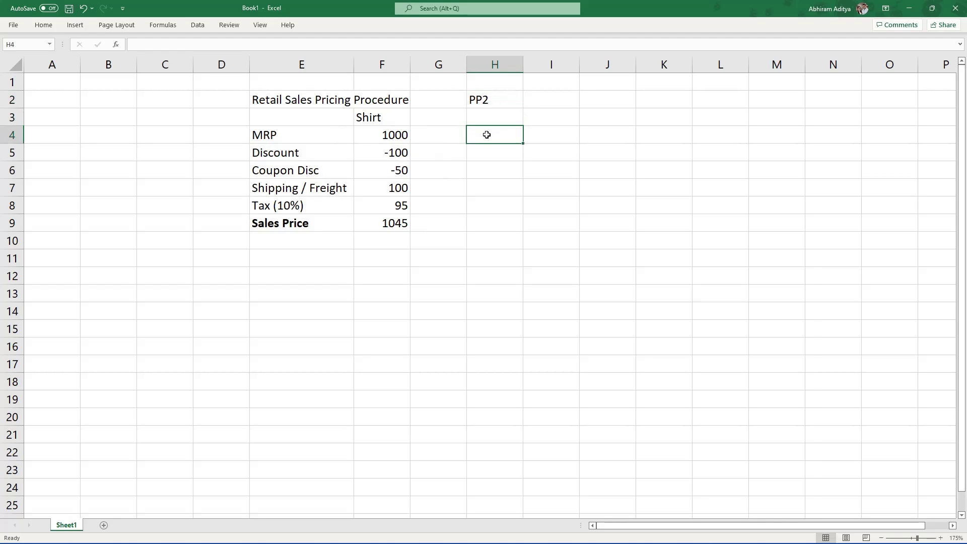
# List MRP, Discount, Tax and a bold Sales Price in H4:H7.
pyautogui.write('MRP')
pyautogui.press('Return')
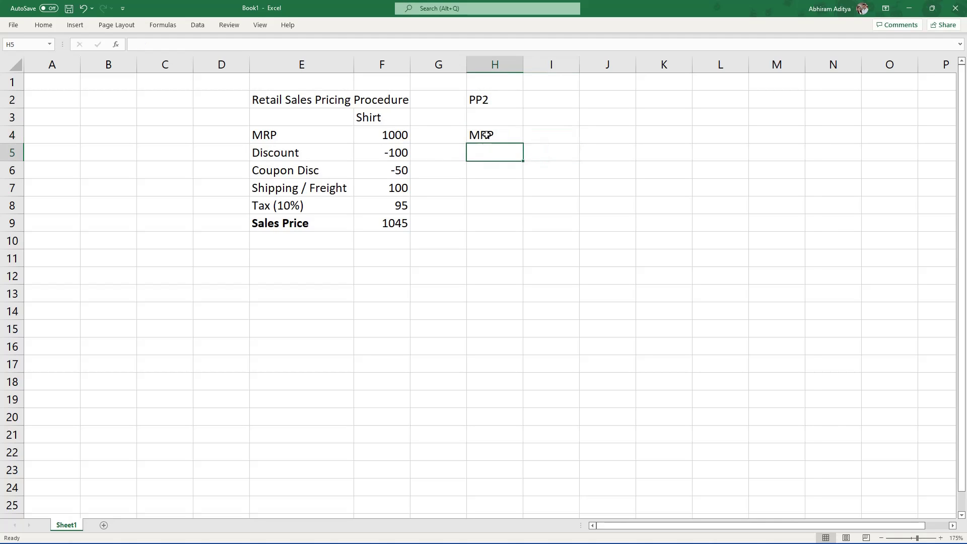
pyautogui.write('Discount')
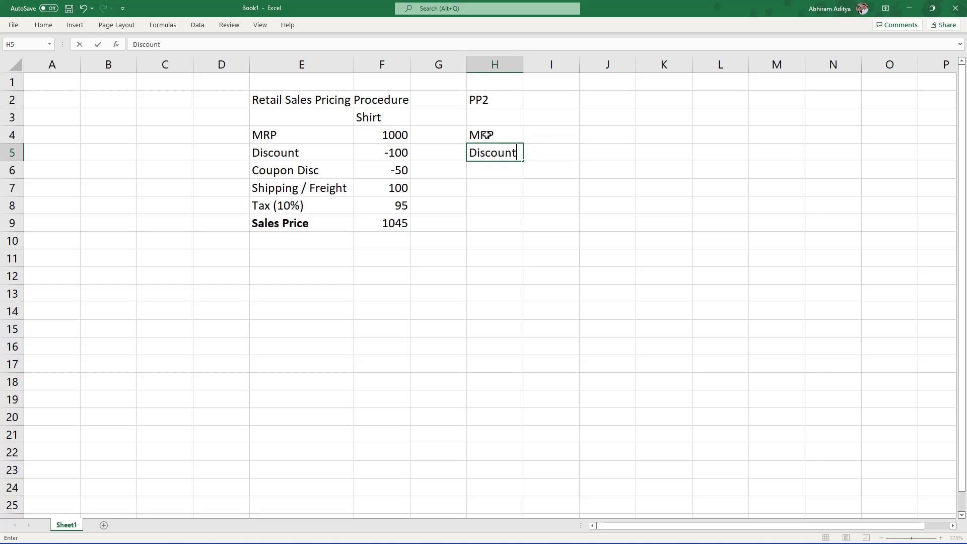
pyautogui.press('Return')
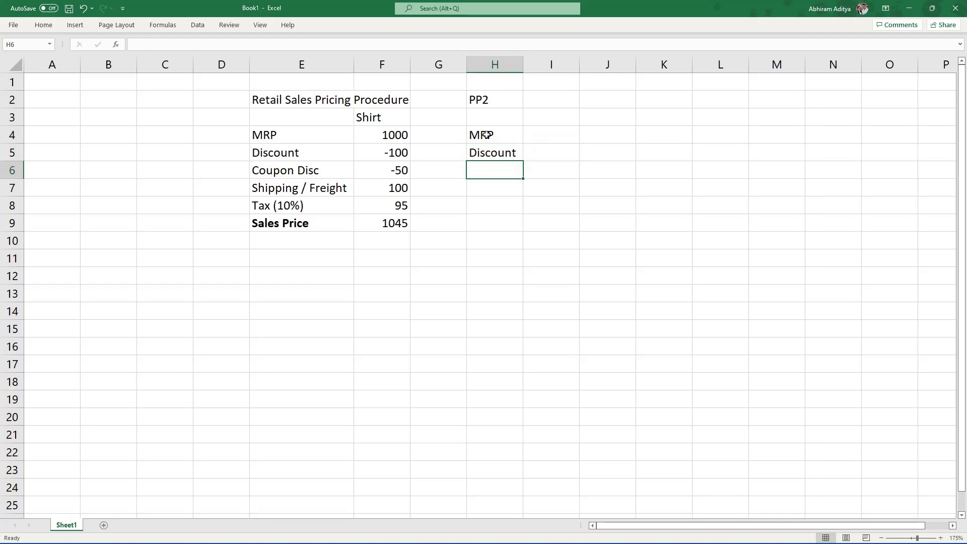
pyautogui.write('Tax')
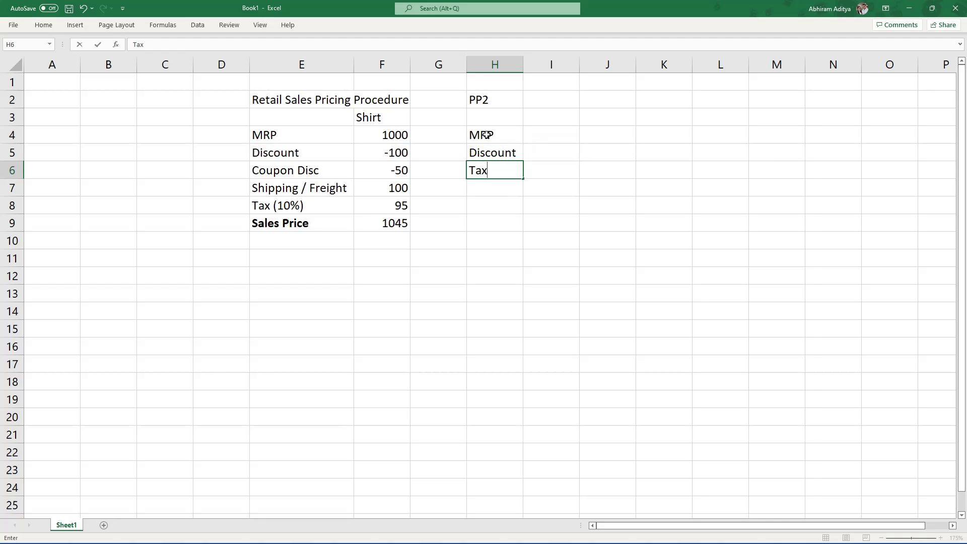
pyautogui.press('Return')
pyautogui.write('Sales Price')
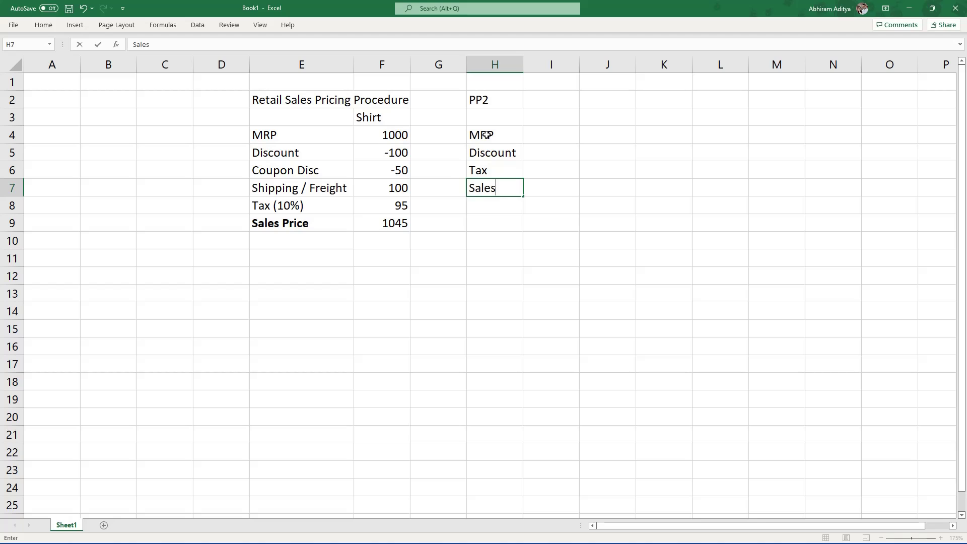
pyautogui.press('Return')
pyautogui.press('Up')
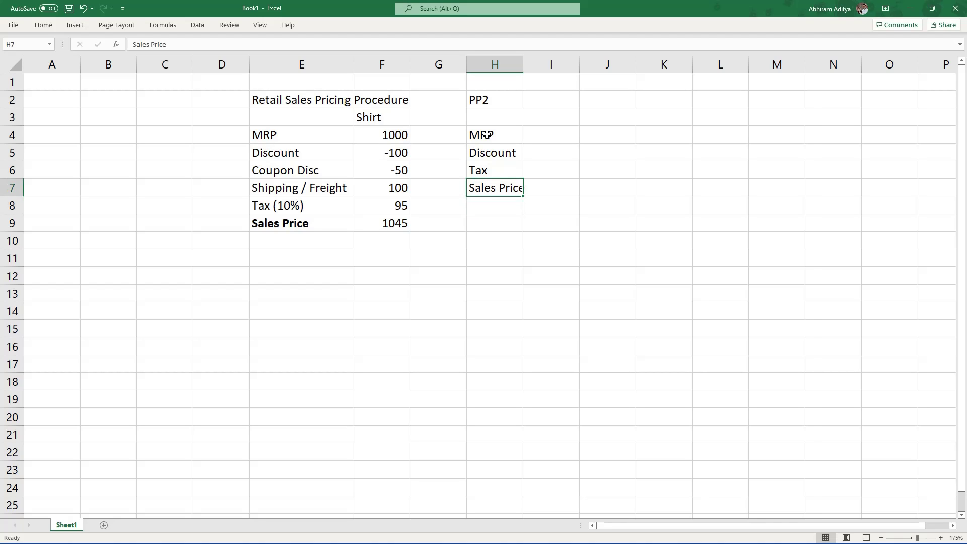
pyautogui.hotkey('ctrl', 'b')
# Select the PP2 entries from MRP to Sales Price to review them.
pyautogui.click(489, 138)
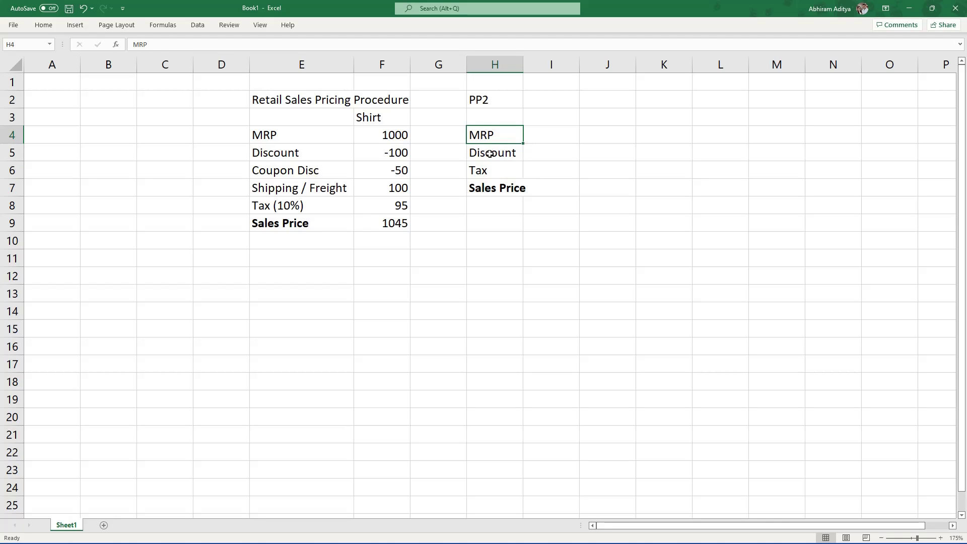
pyautogui.moveTo(490, 154); pyautogui.dragTo(491, 173)
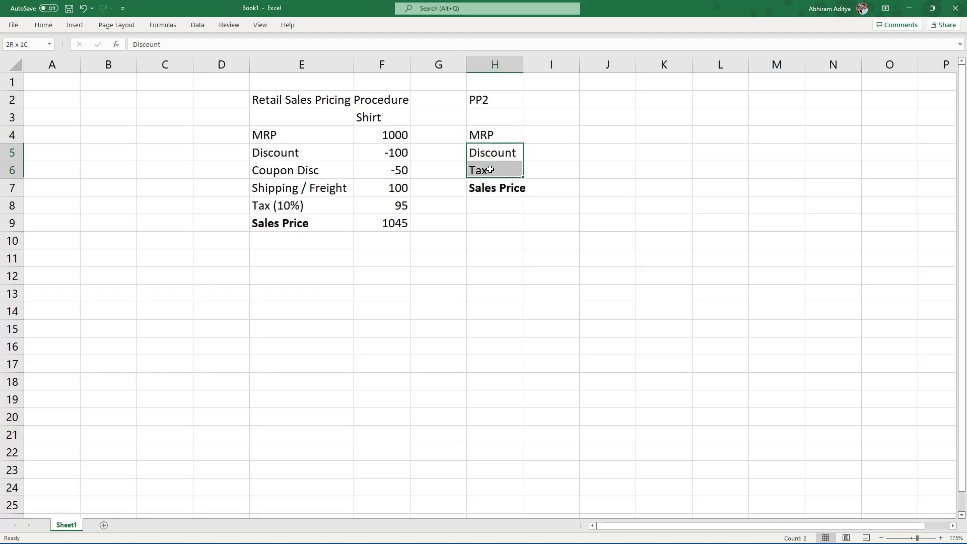
pyautogui.click(481, 193)
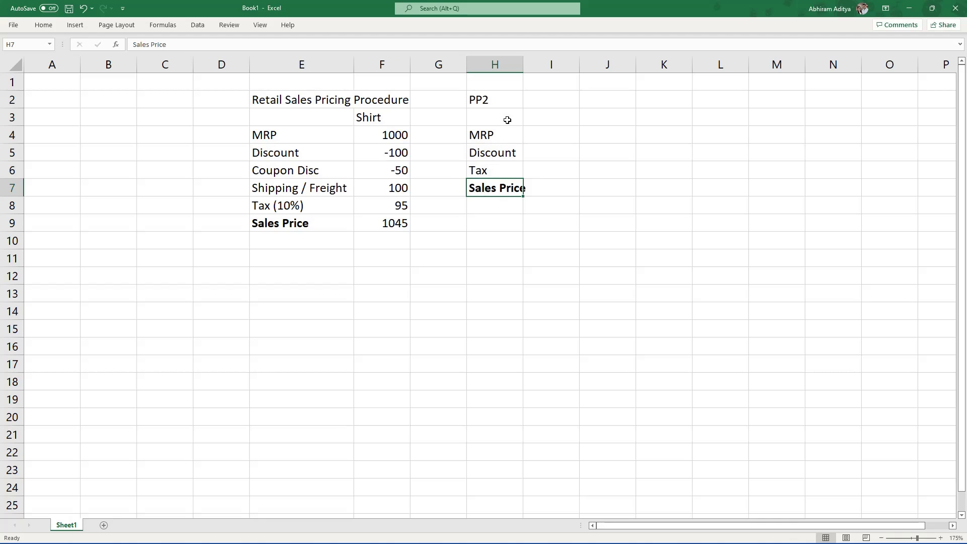
pyautogui.moveTo(506, 130); pyautogui.dragTo(499, 190)
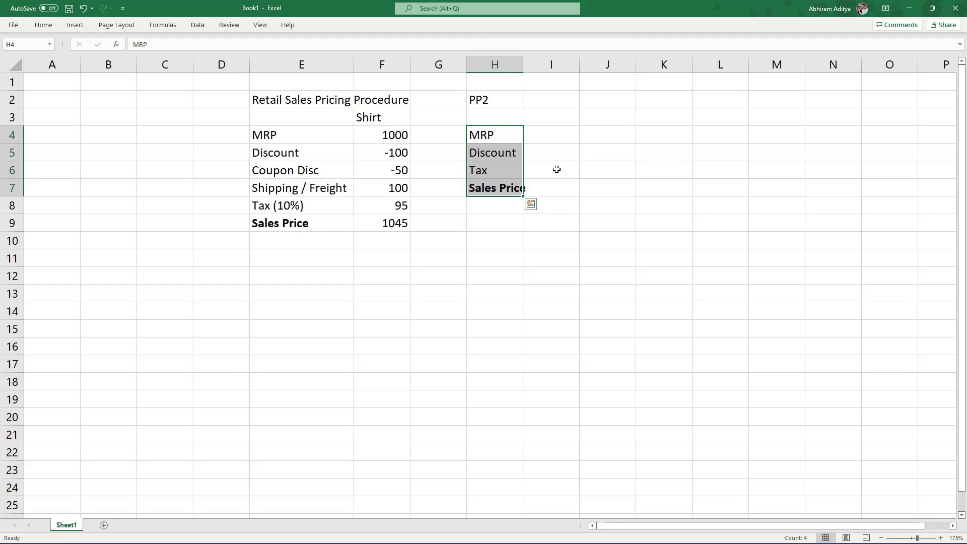
pyautogui.click(488, 137)
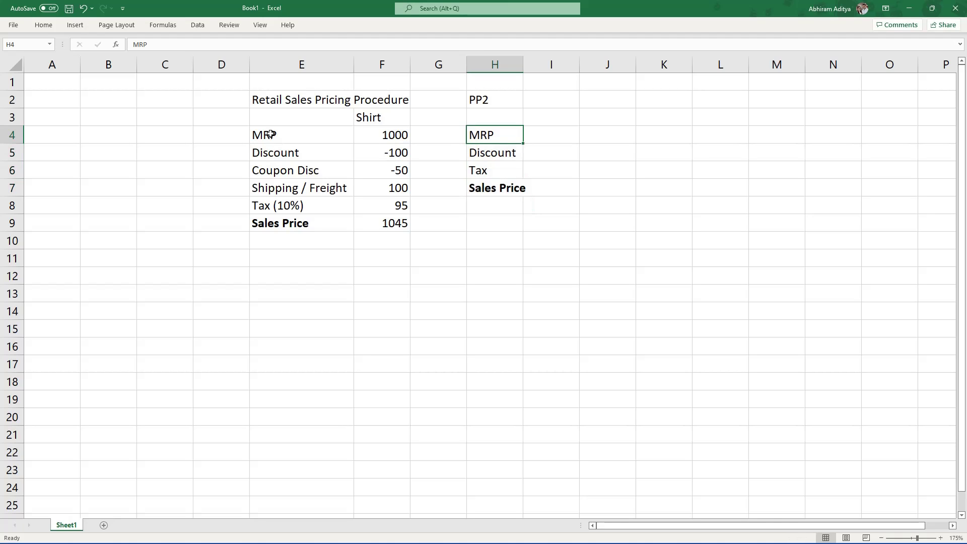
# Delete the PP2 entries in H2:H8 and reselect the E4:F9 pricing table.
pyautogui.moveTo(479, 101); pyautogui.dragTo(496, 202)
pyautogui.press('Delete')
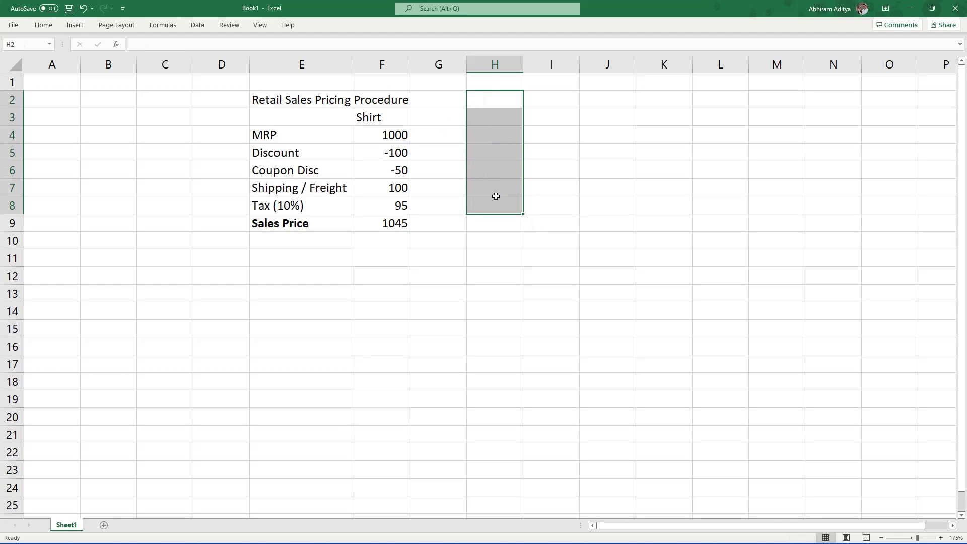
pyautogui.moveTo(292, 138); pyautogui.dragTo(384, 222)
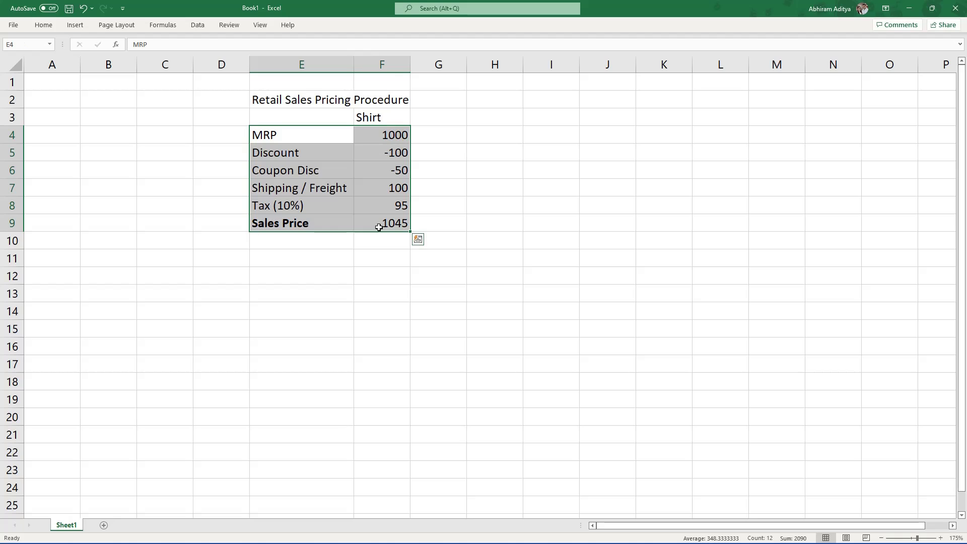
pyautogui.moveTo(292, 135); pyautogui.dragTo(402, 223)
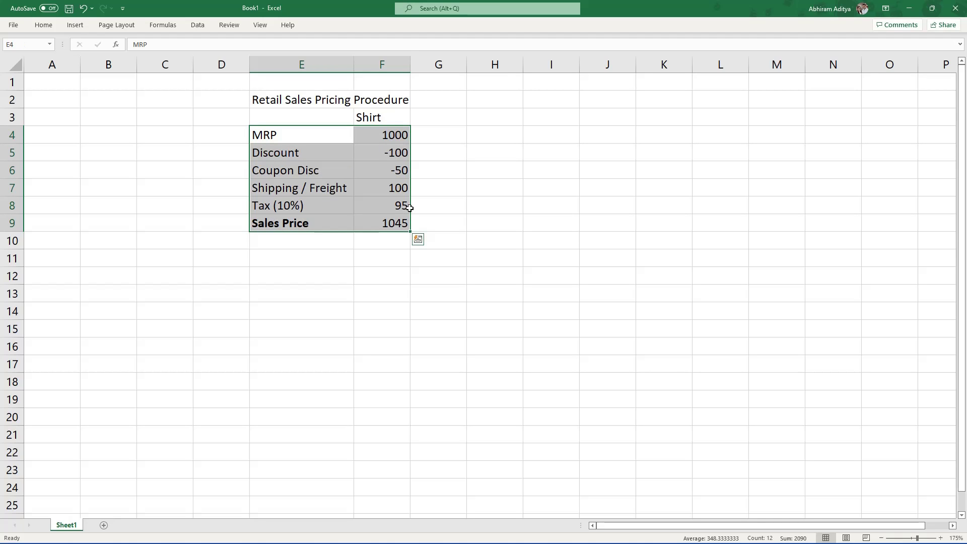
pyautogui.click(487, 134)
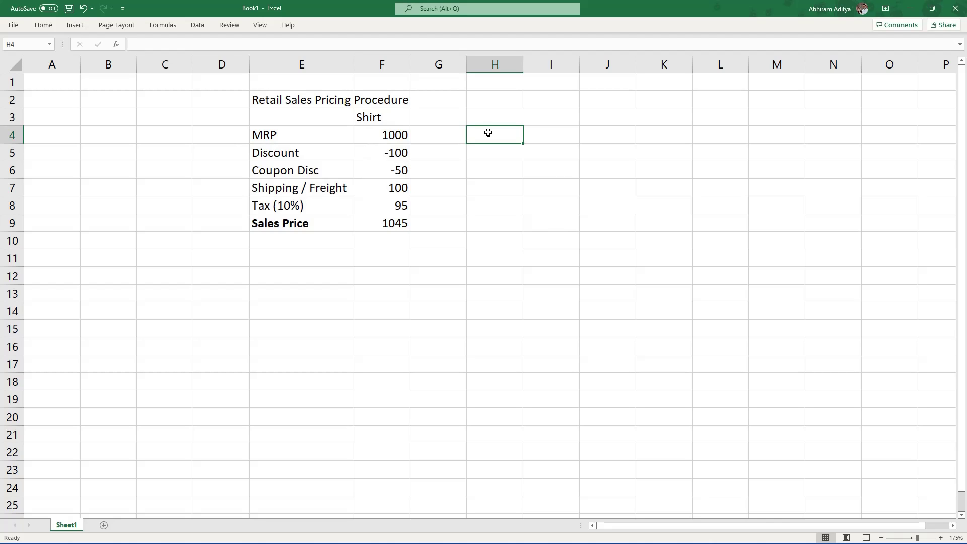
pyautogui.click(327, 137)
pyautogui.click(314, 152)
pyautogui.click(306, 140)
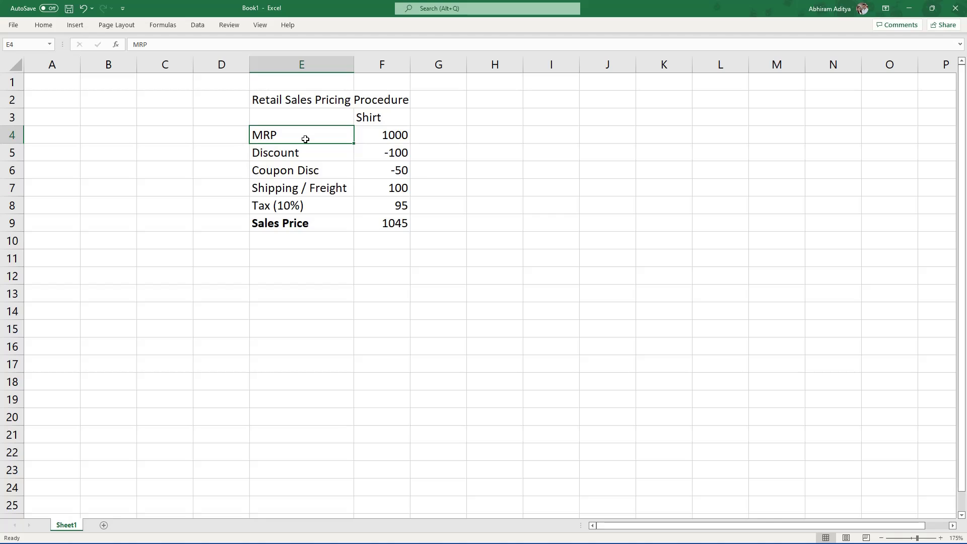
# Enter condition codes PR00 and RB00 in H4:H5 beside MRP and Discount.
pyautogui.click(513, 129)
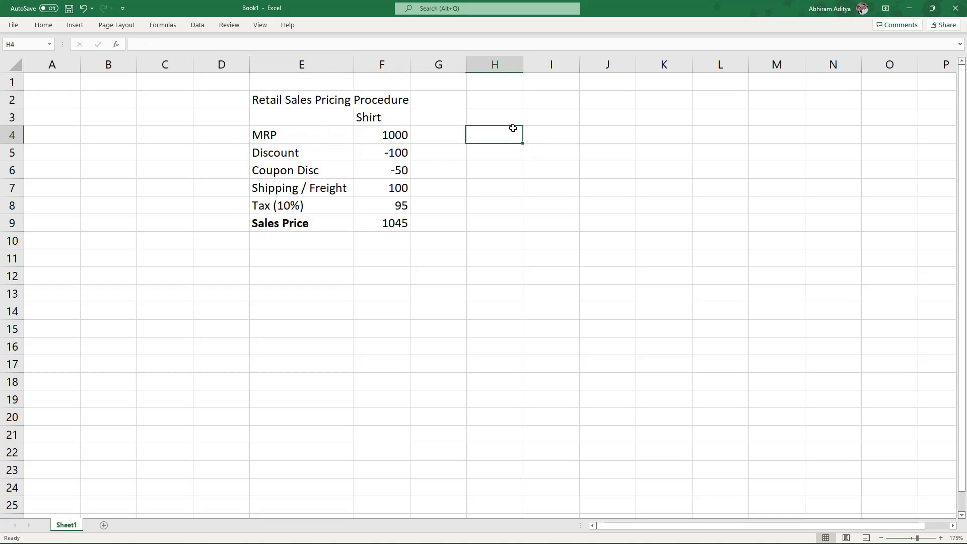
pyautogui.write('PR00')
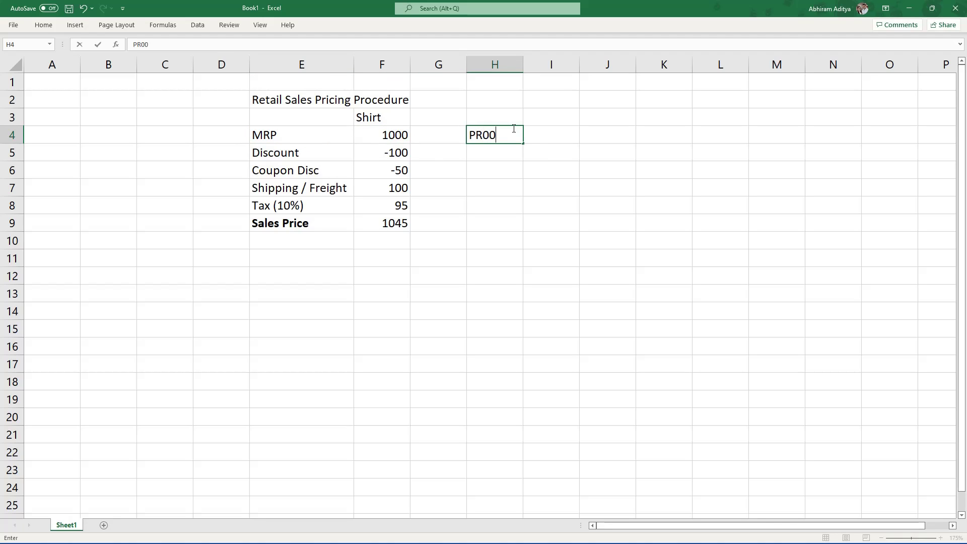
pyautogui.press('Return')
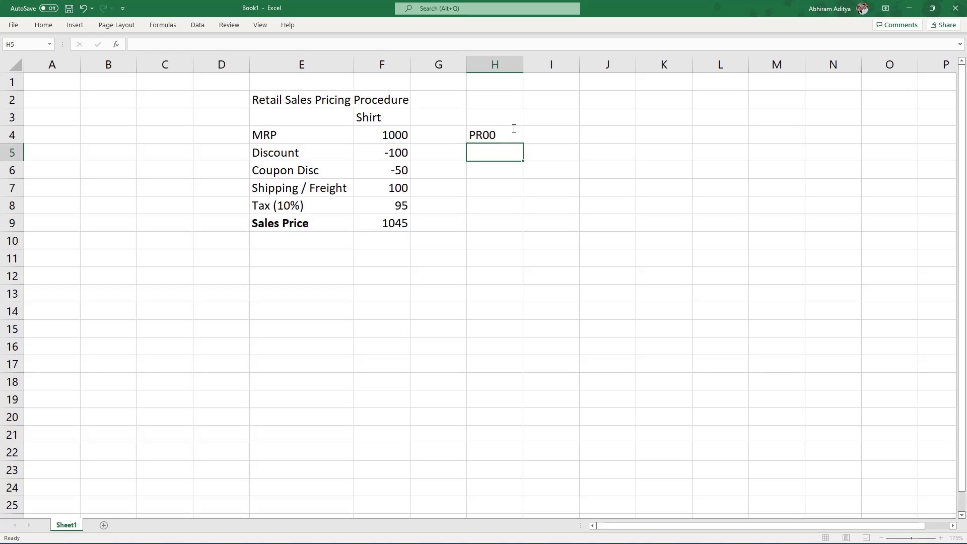
pyautogui.write('RB00')
pyautogui.press('Return')
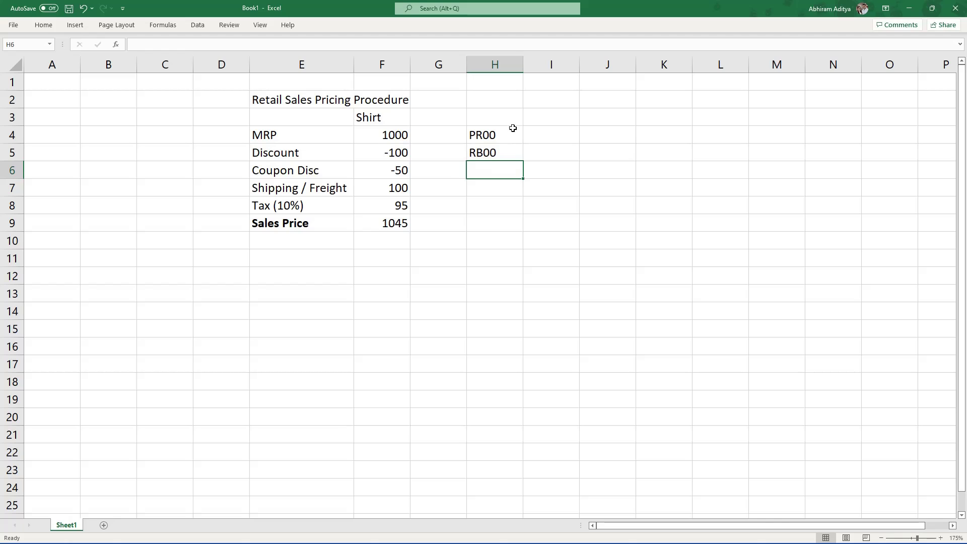
# Add K007, an unbolded KF00 and JOIG for the Coupon, Freight and Tax rows.
pyautogui.write('K007')
pyautogui.press('Return')
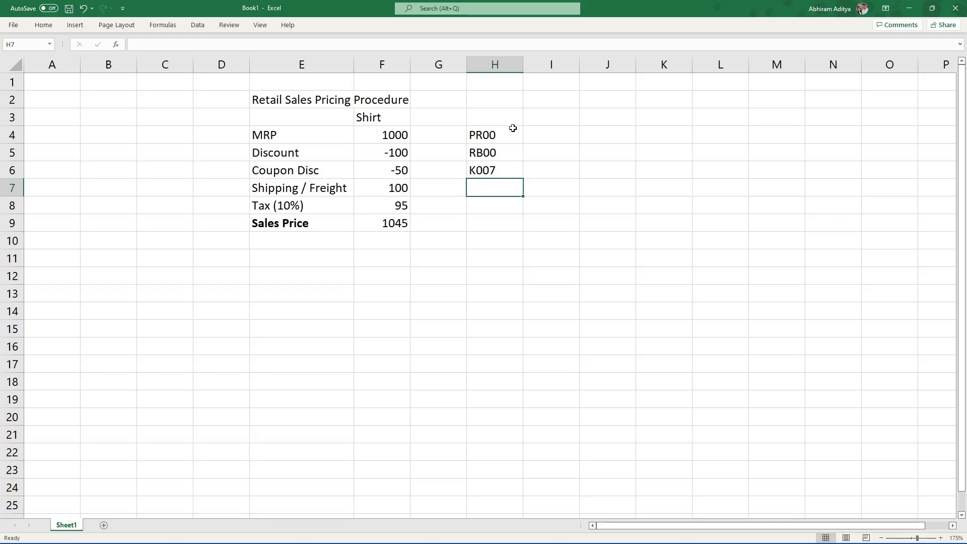
pyautogui.write('KF00')
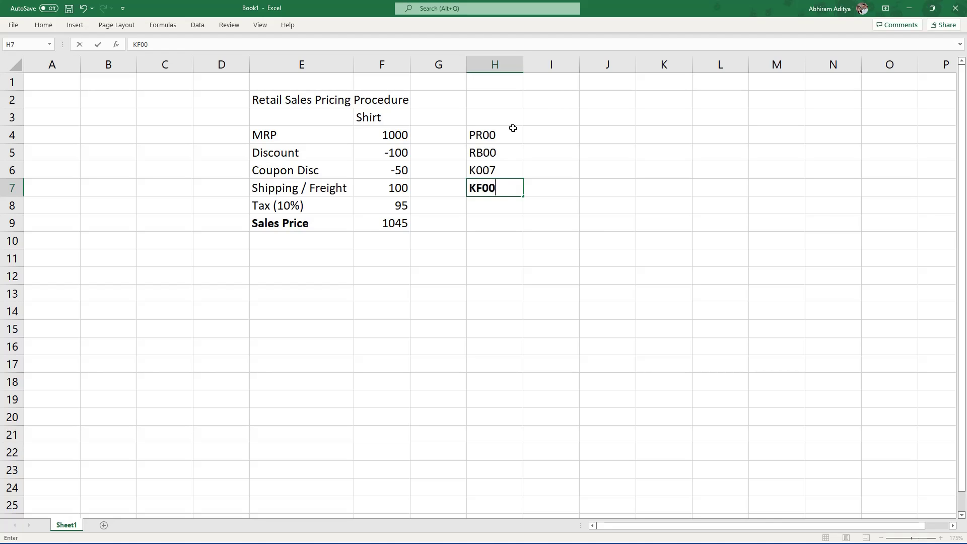
pyautogui.press('Return')
pyautogui.press('Up')
pyautogui.hotkey('ctrl', 'b')
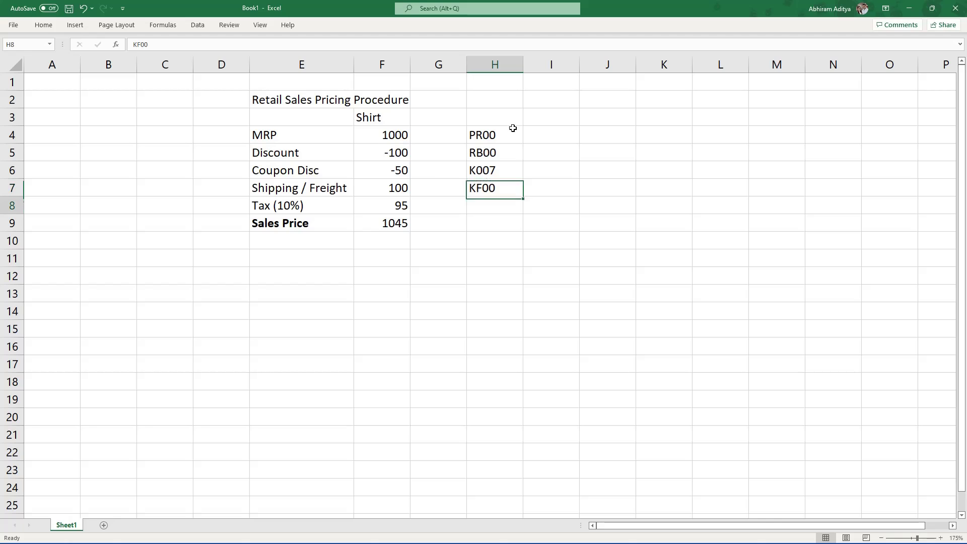
pyautogui.press('Down')
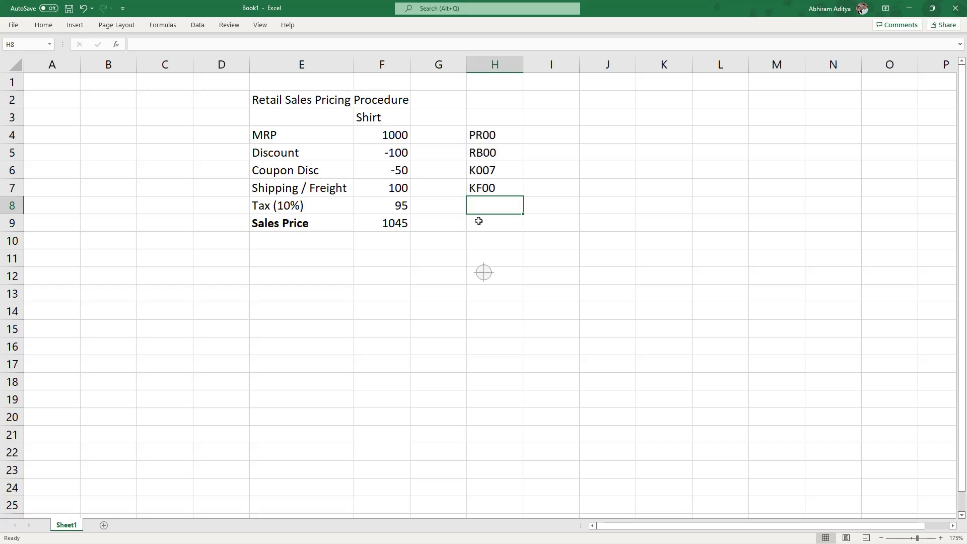
pyautogui.write('JOIG')
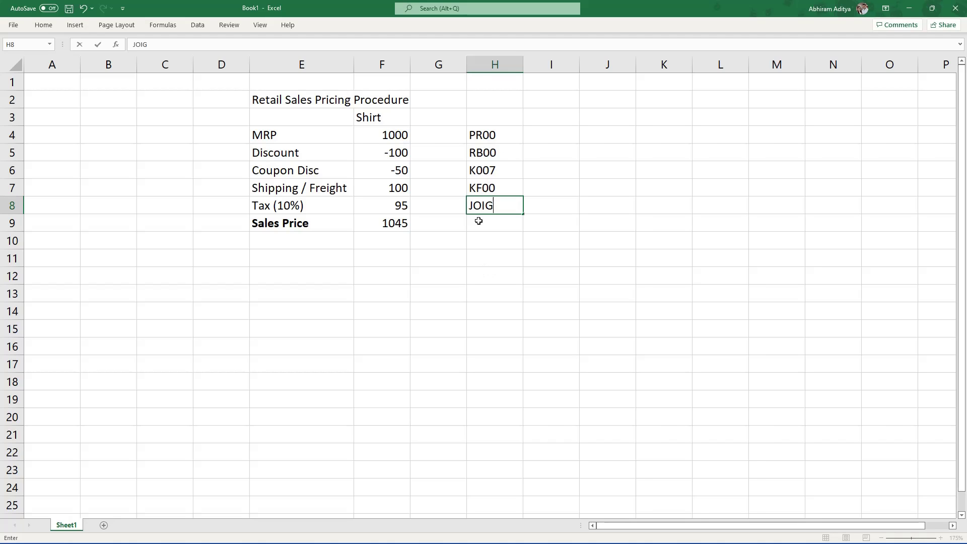
pyautogui.press('Return')
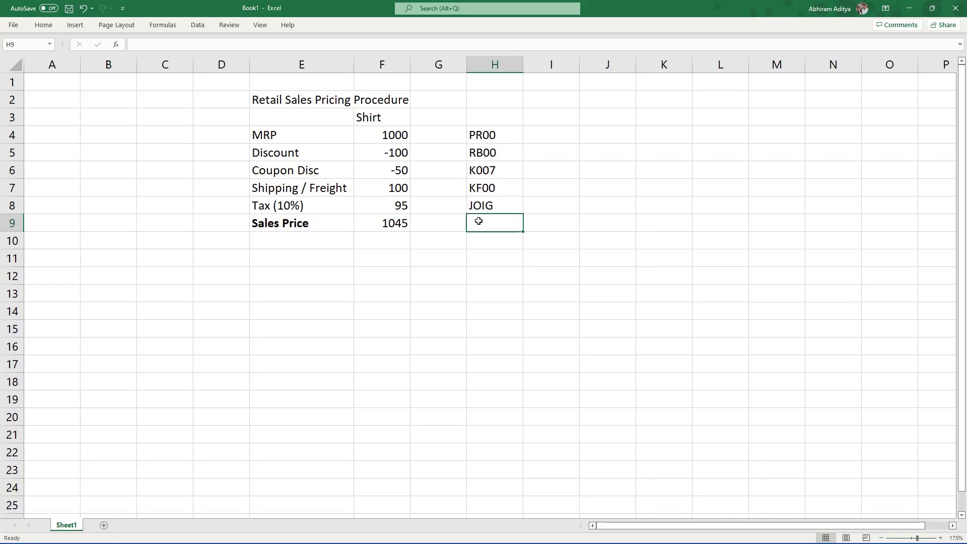
pyautogui.press('Up')
pyautogui.hotkey('ctrl', 'shift', 'Up')
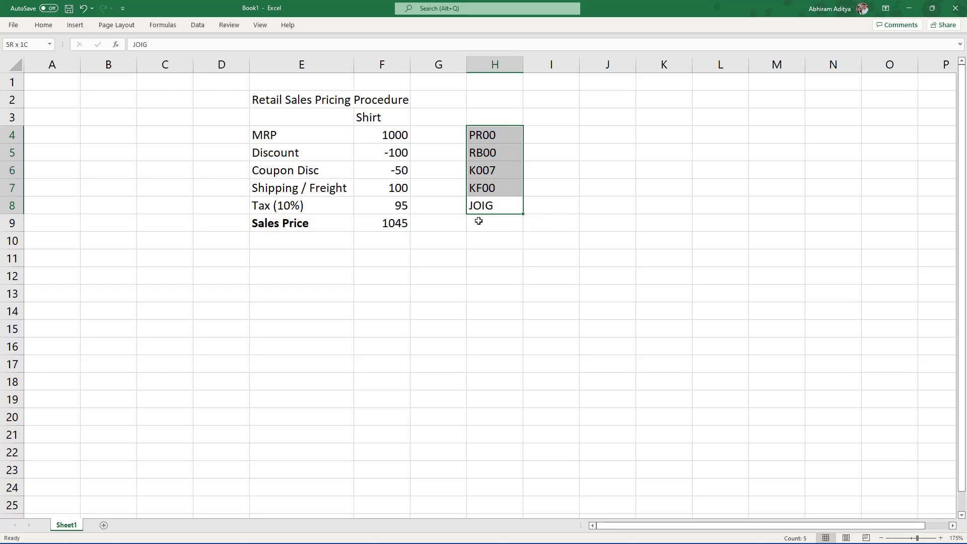
pyautogui.press('Up')
pyautogui.press('Up')
pyautogui.press('Up')
pyautogui.press('Up')
pyautogui.press('Up')
pyautogui.press('Up')
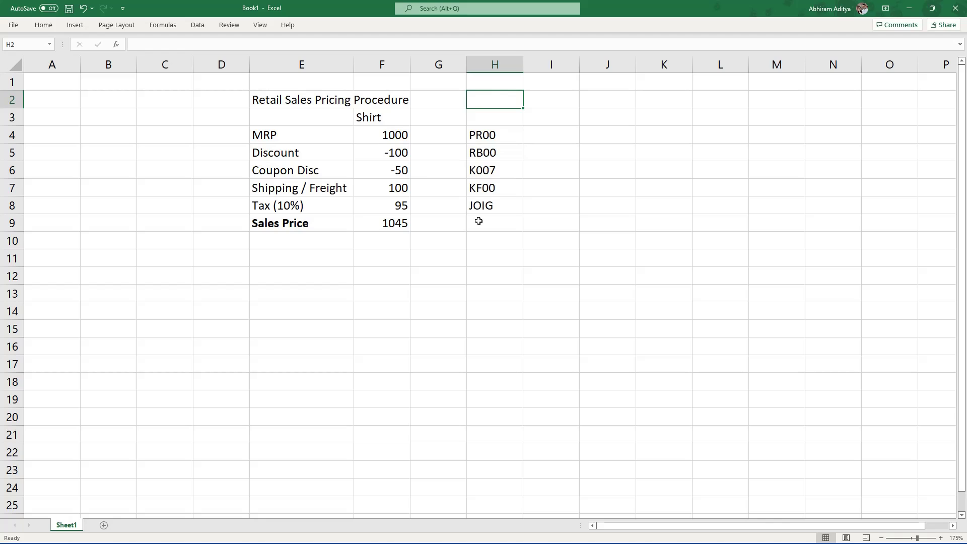
# Type ZPP001 in H2 and the heading Condition Type in H3.
pyautogui.write('ZPP001')
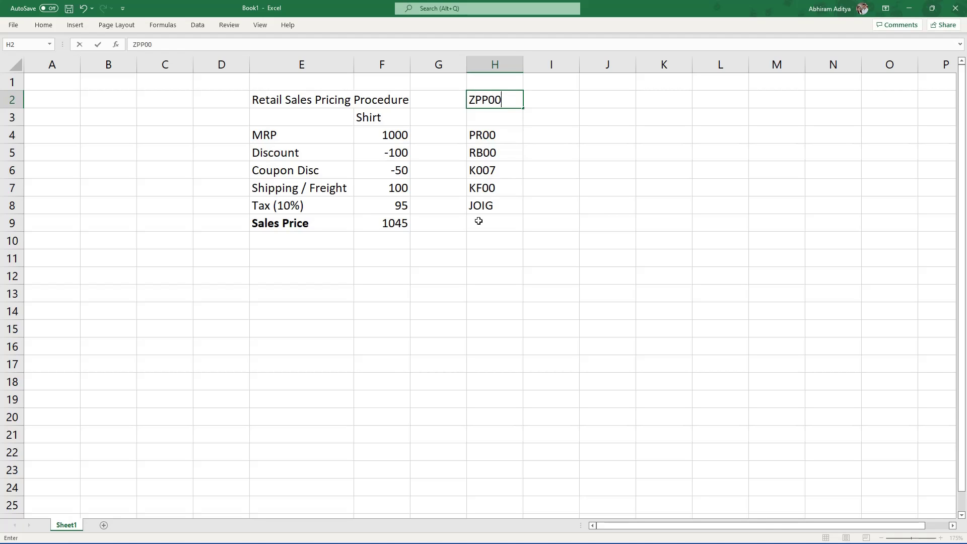
pyautogui.press('Down')
pyautogui.press('Down')
pyautogui.click(479, 121)
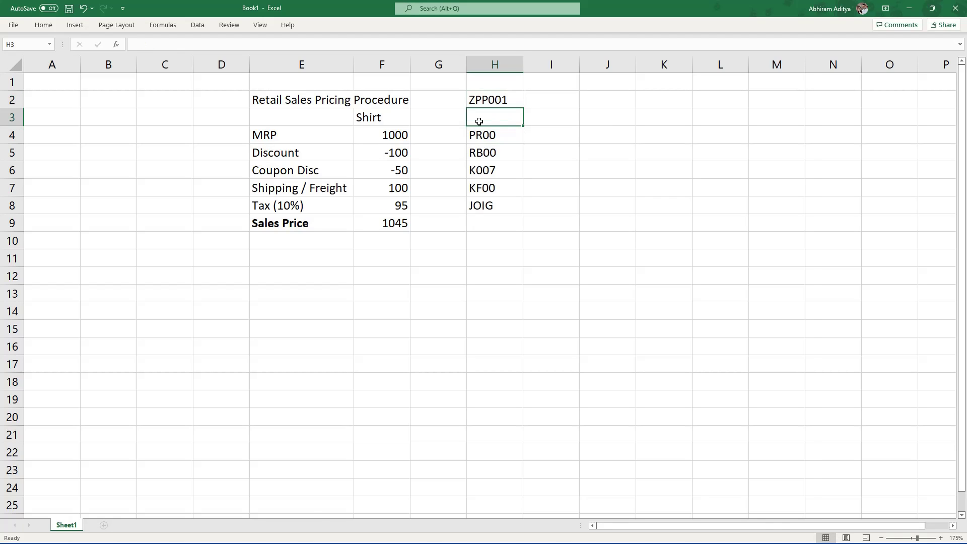
pyautogui.write('Condition Type')
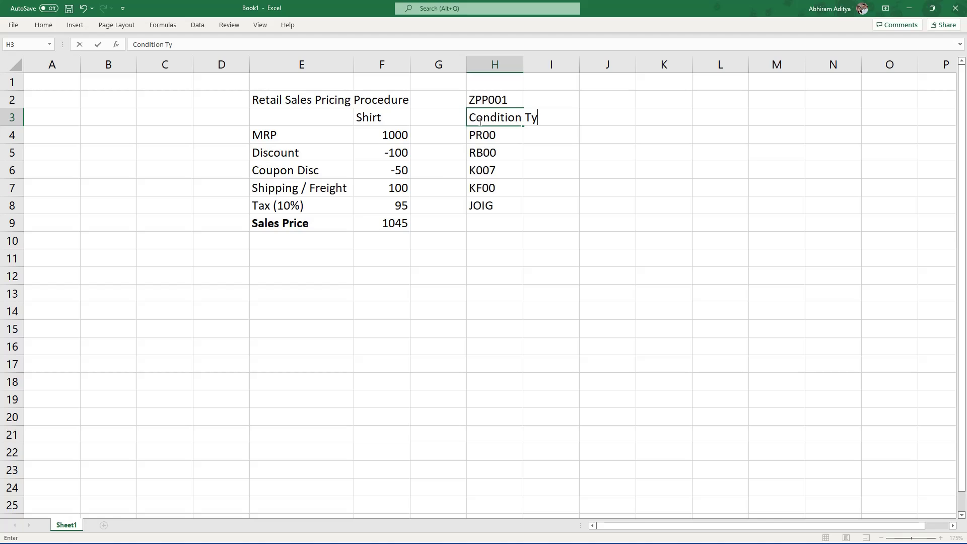
pyautogui.press('Return')
pyautogui.click(480, 121)
# Move ZPP001 to I2 and label H2 'Pricing Proc:'.
pyautogui.press('Up')
pyautogui.hotkey('ctrl', 'x')
pyautogui.press('Right')
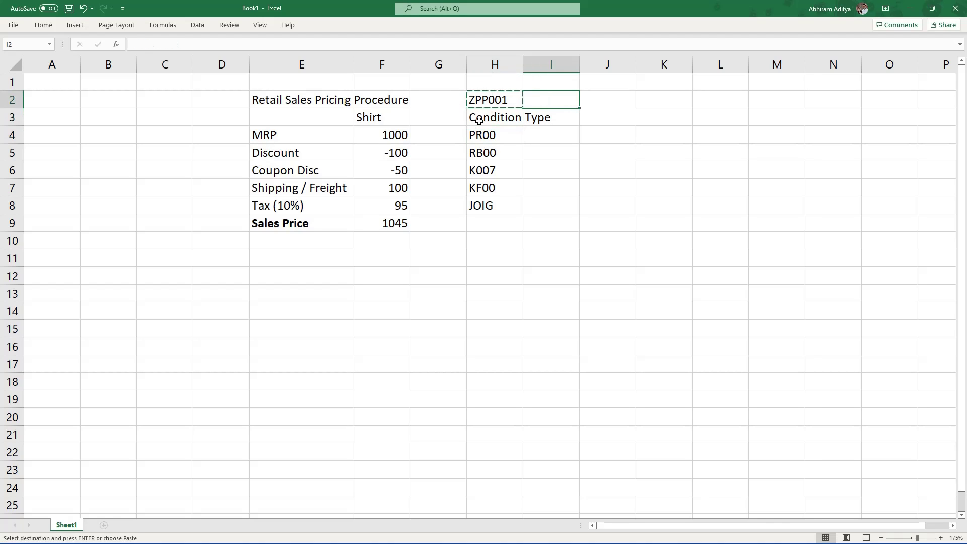
pyautogui.hotkey('ctrl', 'v')
pyautogui.press('Left')
pyautogui.write('P')
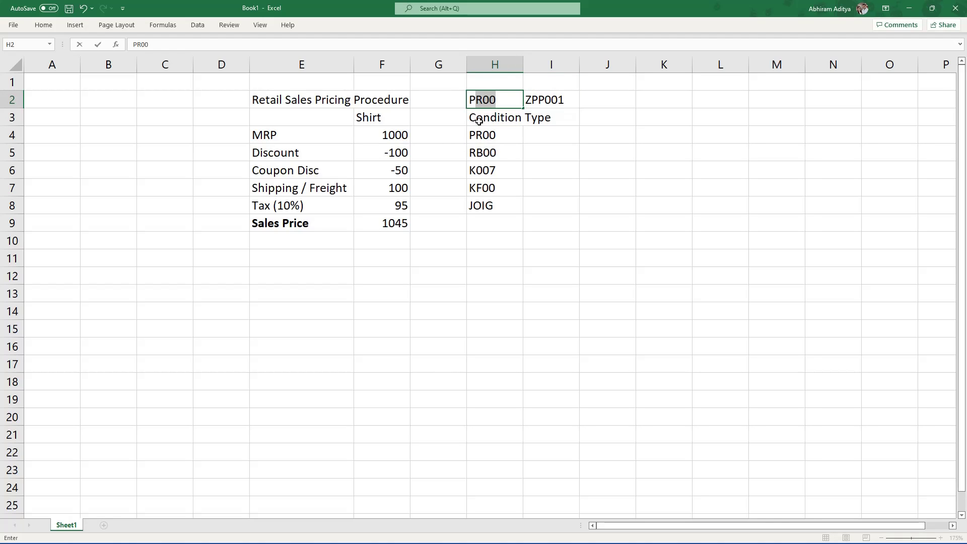
pyautogui.write('ricing Proce')
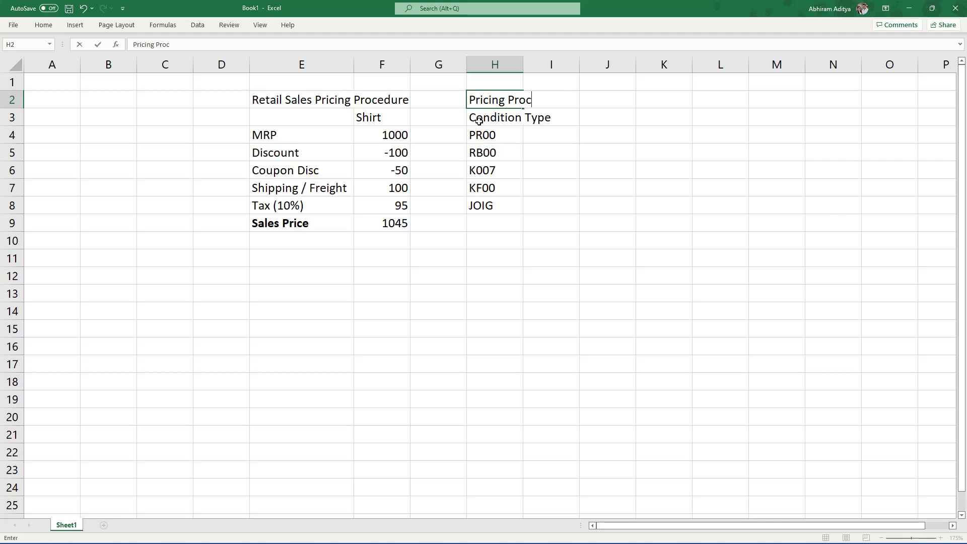
pyautogui.press('Tab')
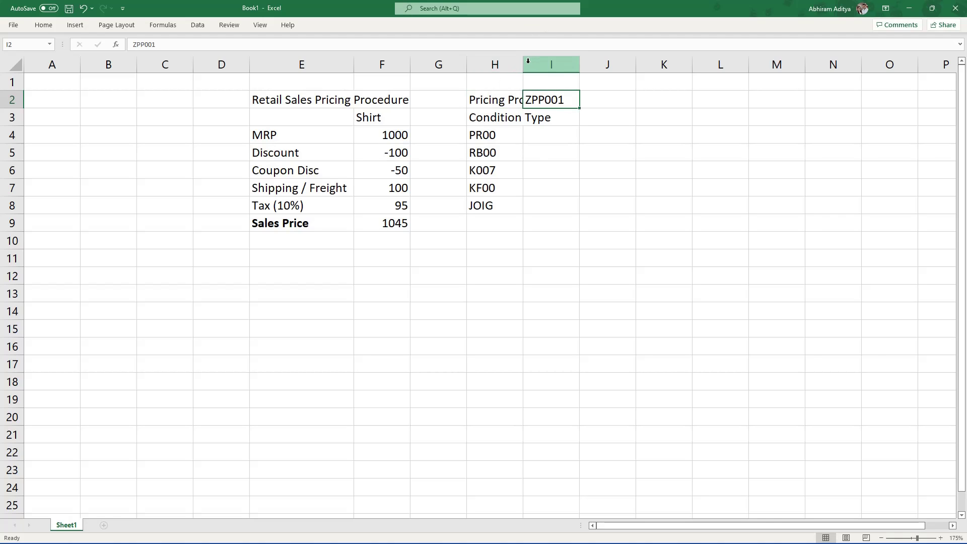
# Autofit column H to fit the Condition Type and Pricing Proc: text.
pyautogui.doubleClick(524, 63)
pyautogui.click(533, 119)
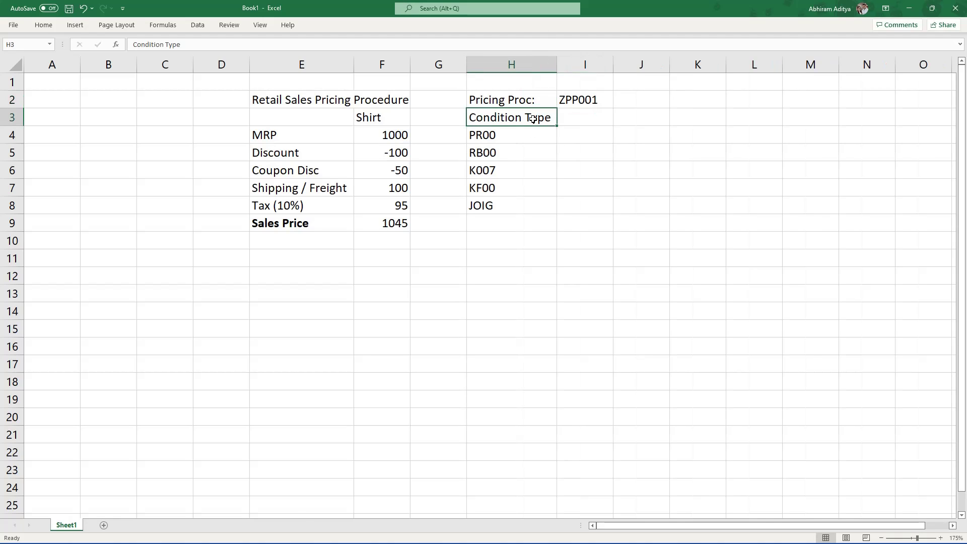
pyautogui.press('Down')
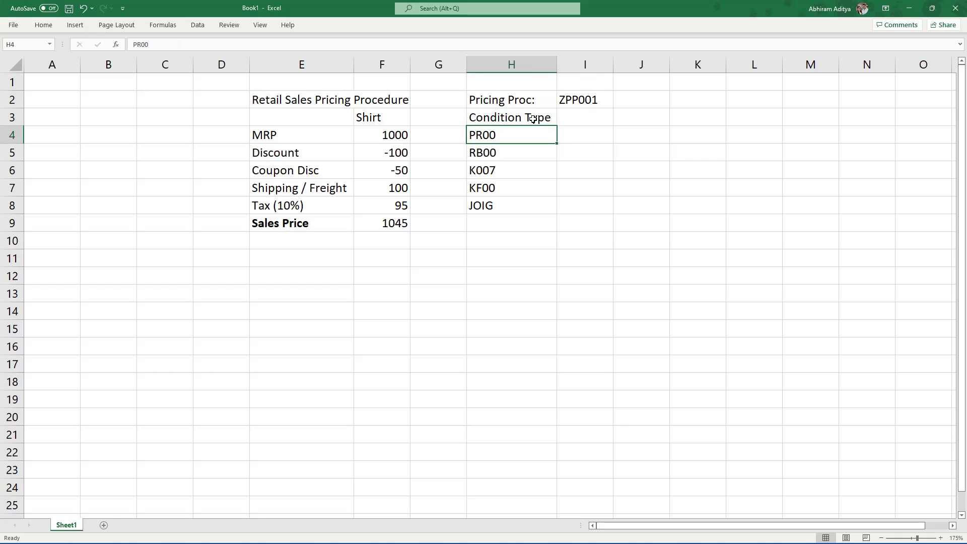
pyautogui.hotkey('ctrl', 'shift', 'Down')
pyautogui.press('Up')
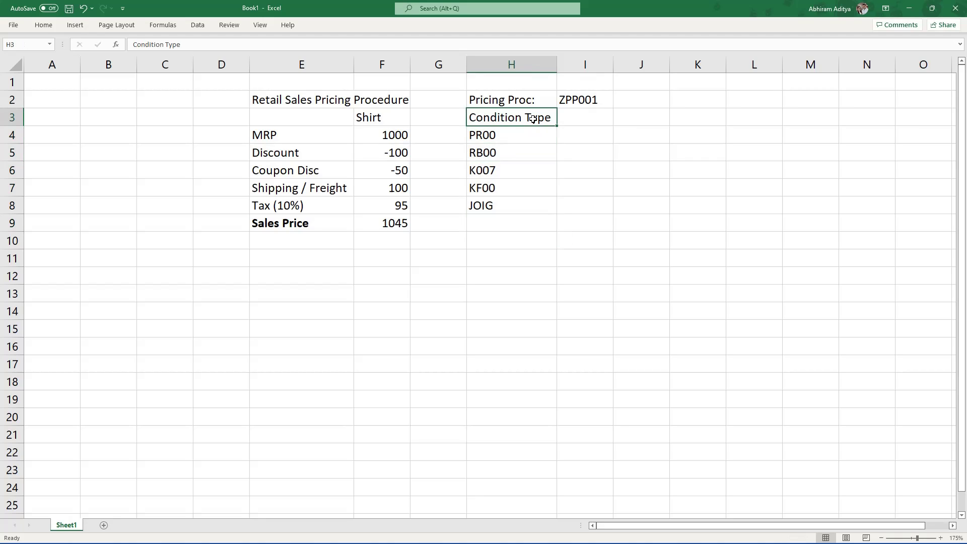
pyautogui.press('Left')
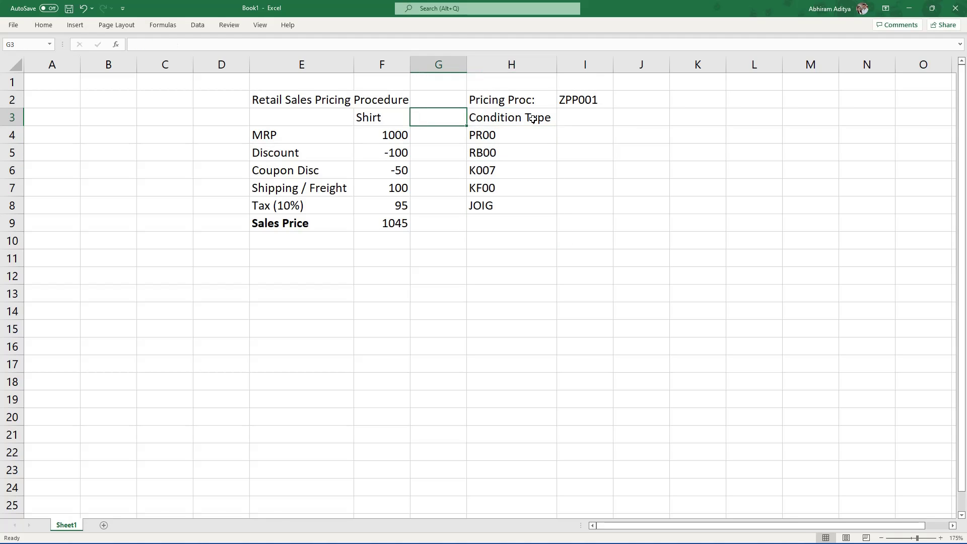
# Enter S.No in G3, then copy the block G2:I8.
pyautogui.write('S.No')
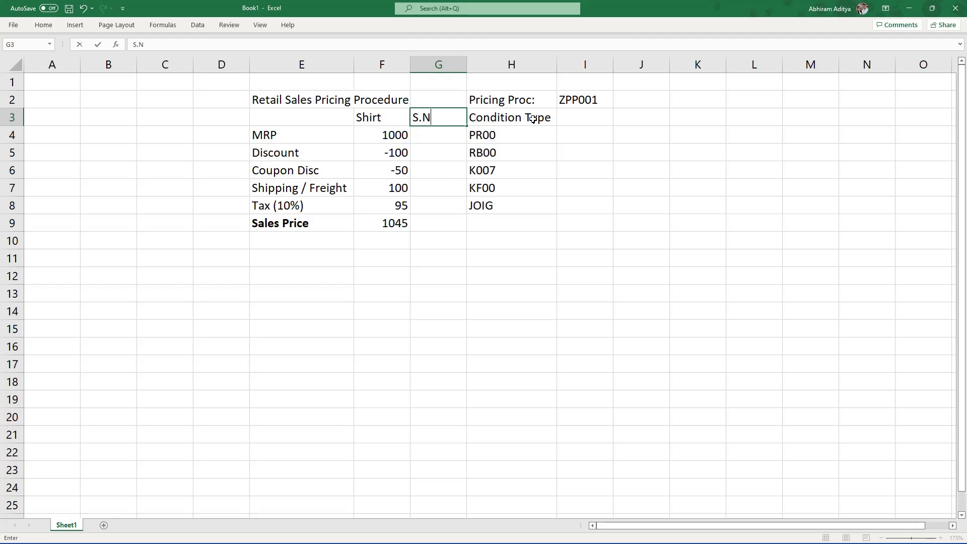
pyautogui.press('Return')
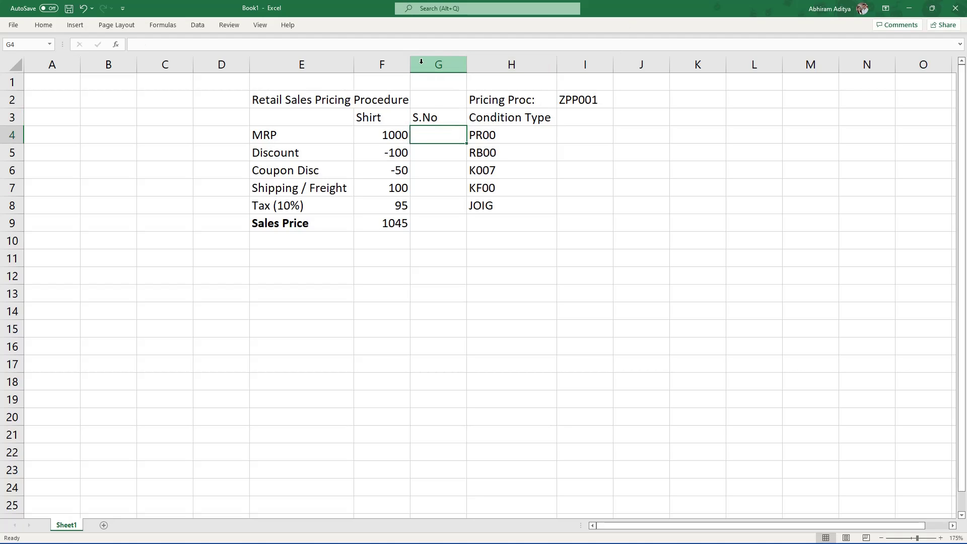
pyautogui.moveTo(438, 99); pyautogui.dragTo(600, 208)
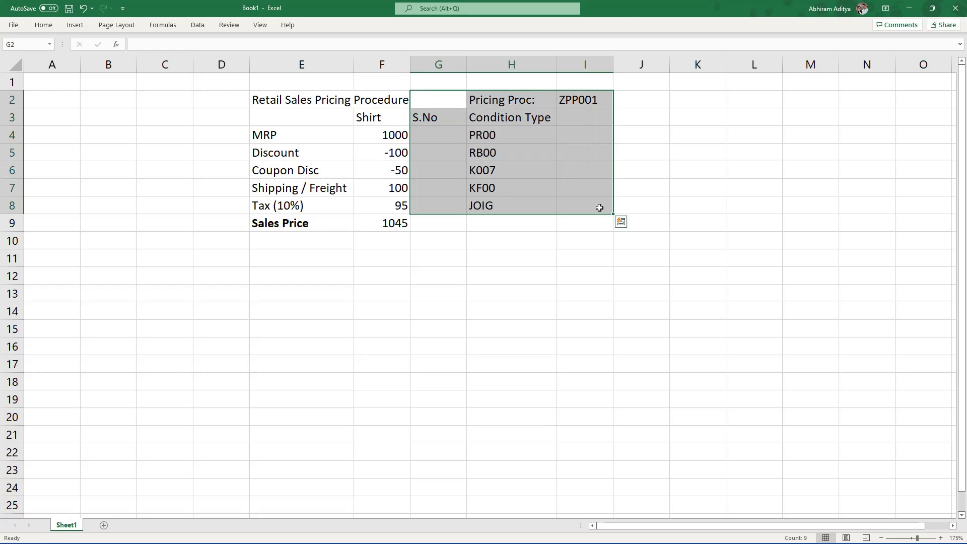
pyautogui.hotkey('ctrl', 'c')
# Paste the copied block into a new Sheet2 starting at D6.
pyautogui.click(103, 487)
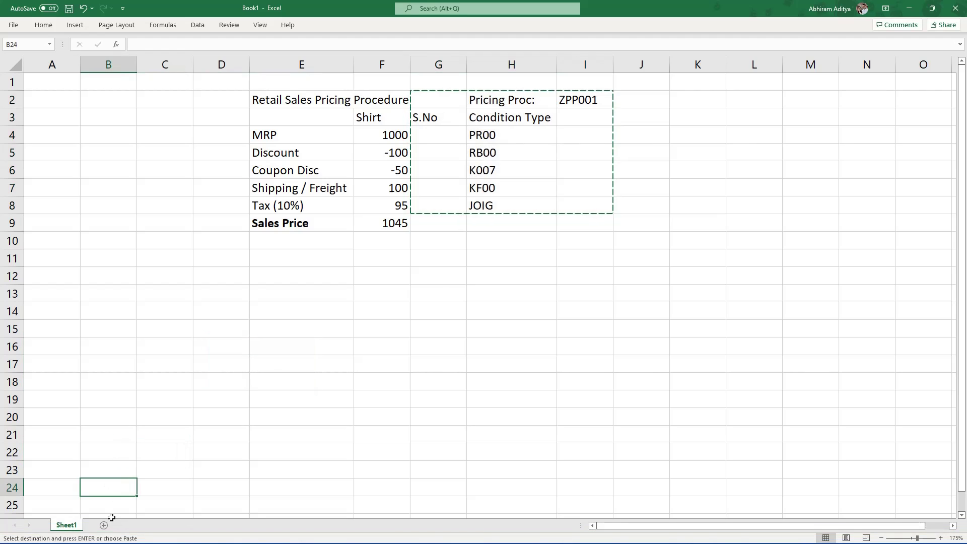
pyautogui.click(104, 526)
pyautogui.click(132, 121)
pyautogui.press('Return')
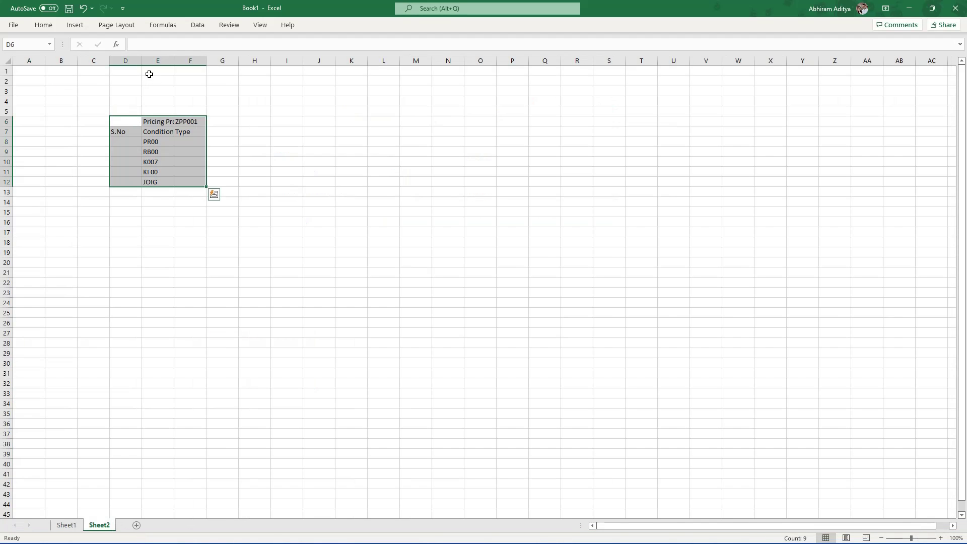
pyautogui.keyDown('ctrl'); pyautogui.scroll(2, 158, 125); pyautogui.keyUp('ctrl')
pyautogui.moveTo(366, 124); pyautogui.dragTo(367, 115)
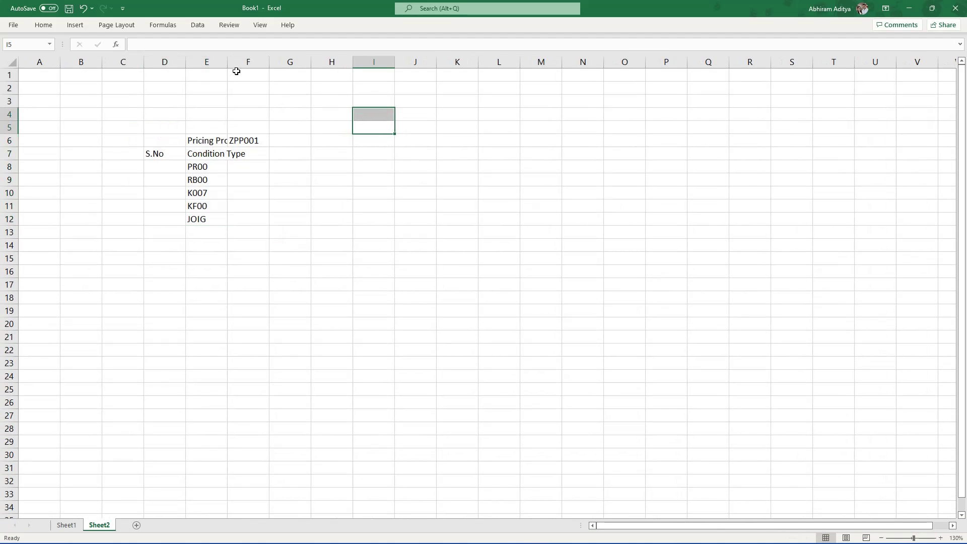
# Autofit columns E and F and enter step number 1 in D8 beside PR00.
pyautogui.doubleClick(227, 62)
pyautogui.doubleClick(294, 62)
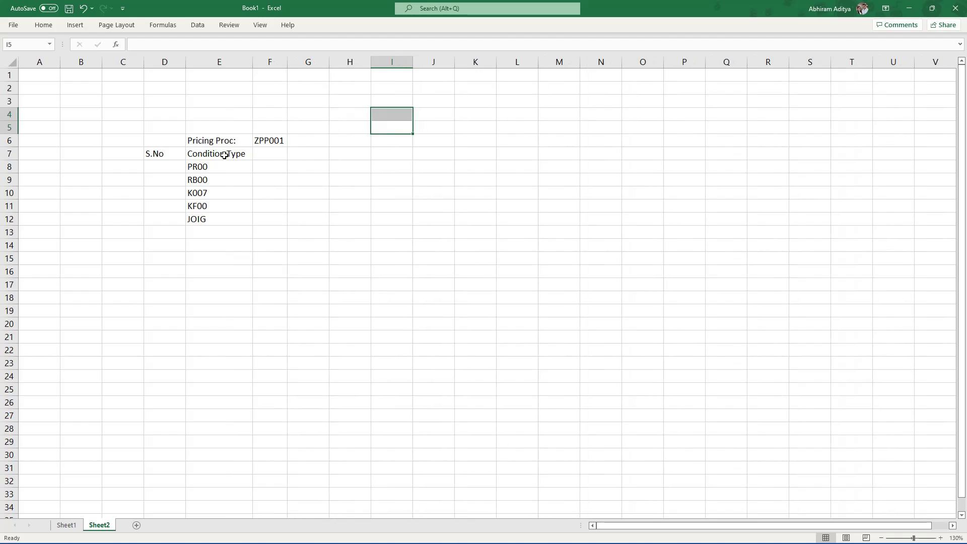
pyautogui.keyDown('ctrl'); pyautogui.scroll(1, 225, 155); pyautogui.keyUp('ctrl')
pyautogui.click(198, 166)
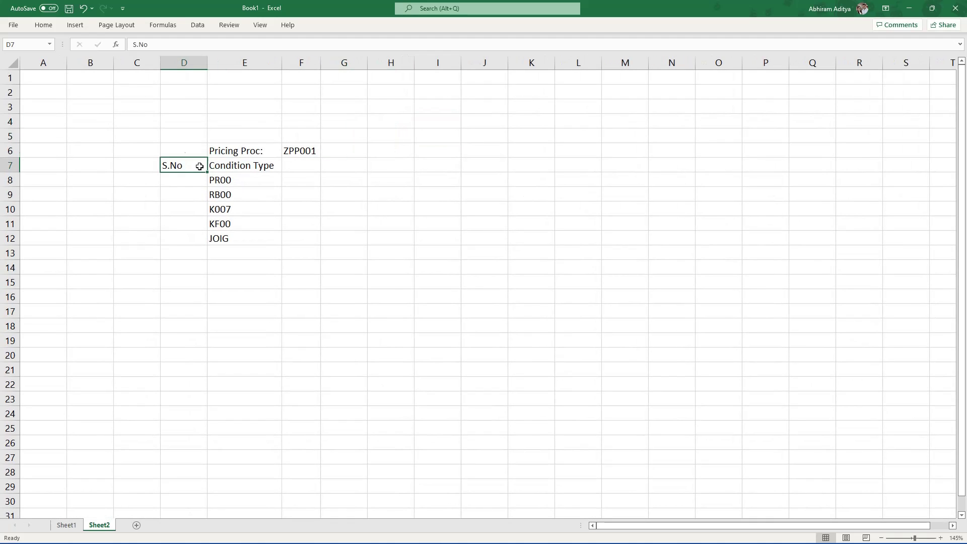
pyautogui.moveTo(178, 164); pyautogui.dragTo(190, 235)
pyautogui.click(173, 178)
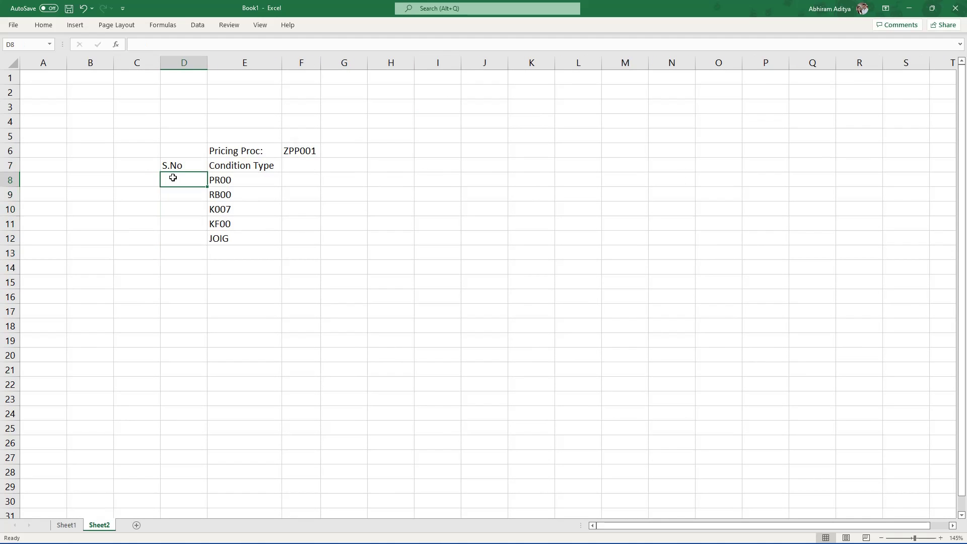
pyautogui.write('1')
pyautogui.press('Return')
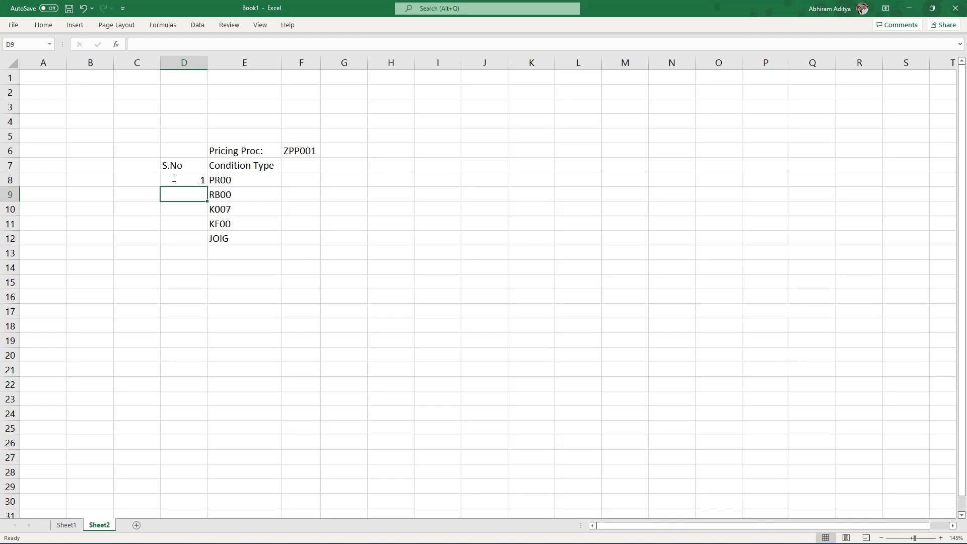
# Number the RB00 through JOIG rows 2, 3, 4 and 5 in the S.No column.
pyautogui.click(173, 178)
pyautogui.press('Tab')
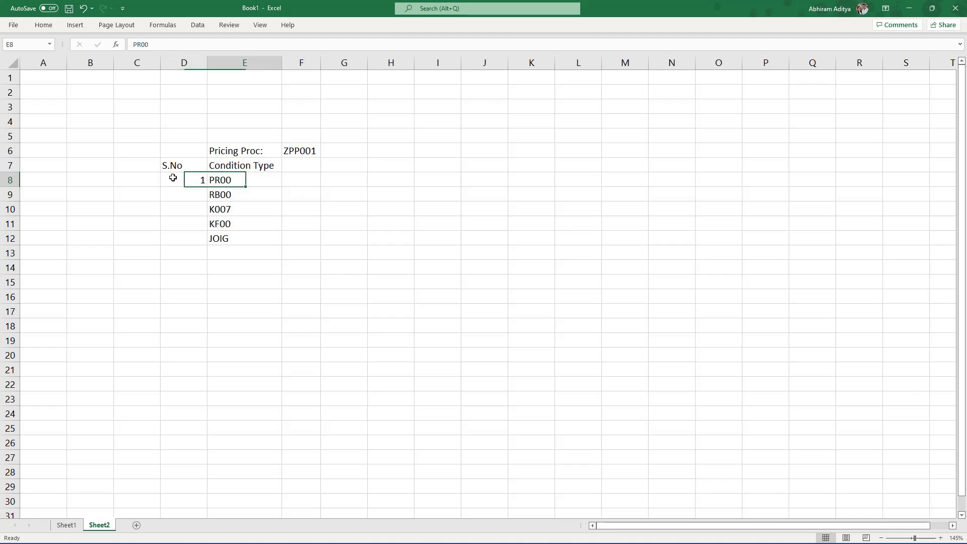
pyautogui.press('Return')
pyautogui.press('Return')
pyautogui.press('Return')
pyautogui.press('Return')
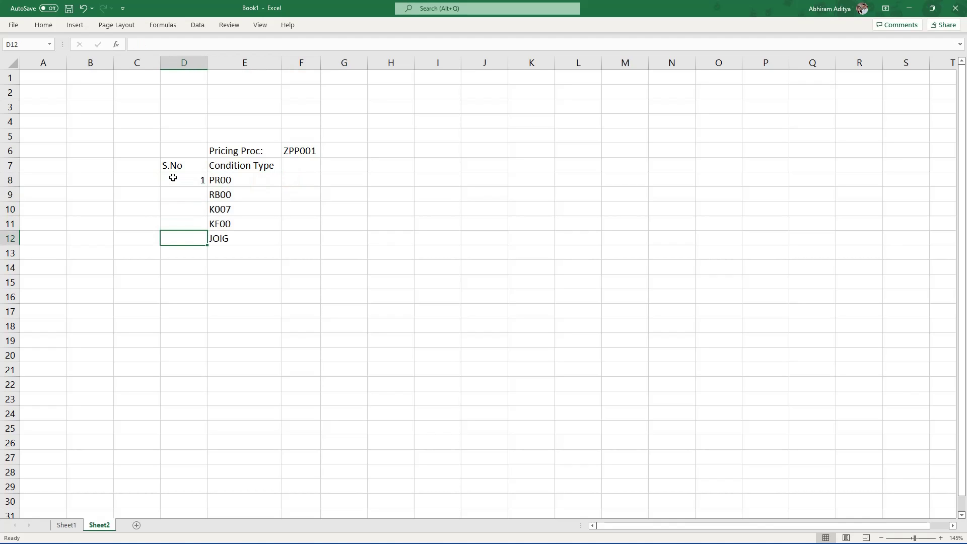
pyautogui.press('Up')
pyautogui.press('Up')
pyautogui.press('Up')
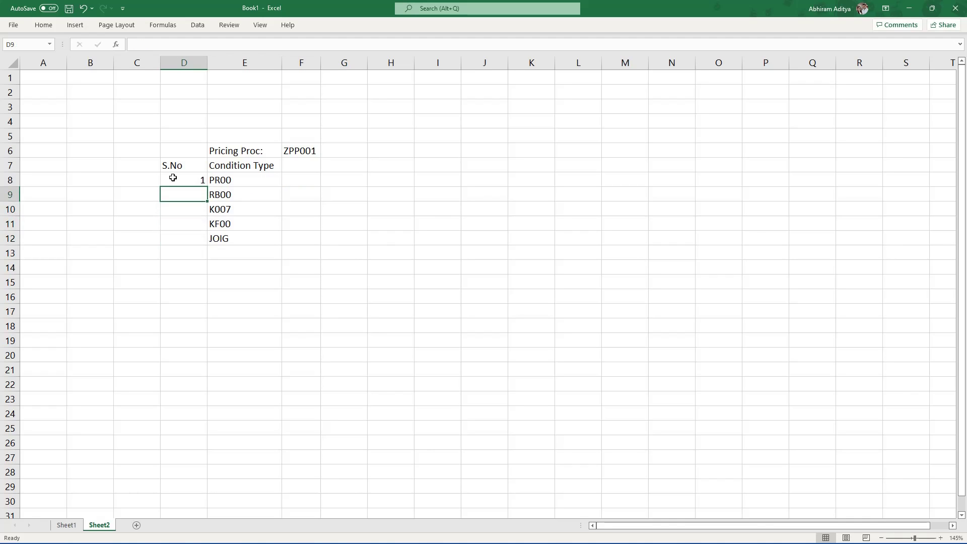
pyautogui.write('2')
pyautogui.press('Return')
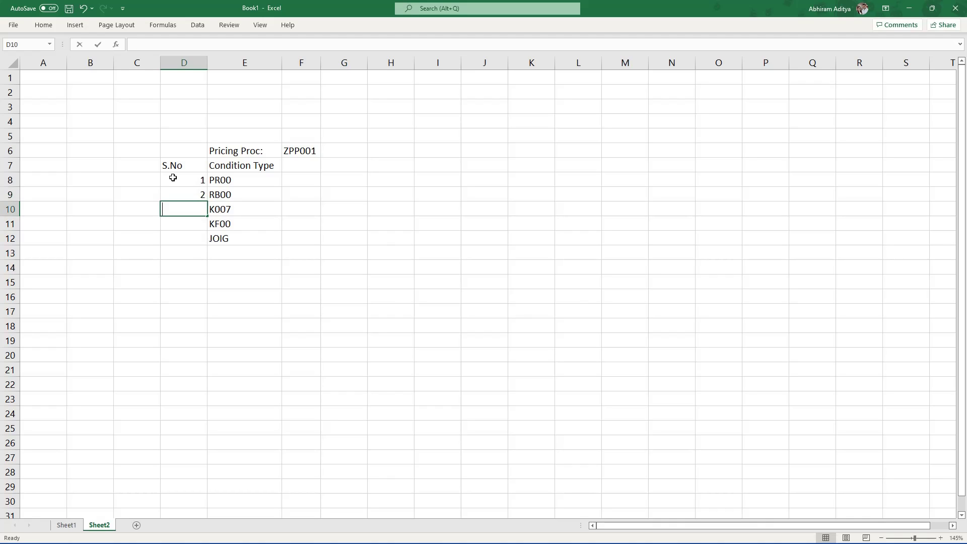
pyautogui.write('3')
pyautogui.press('Return')
pyautogui.write('4')
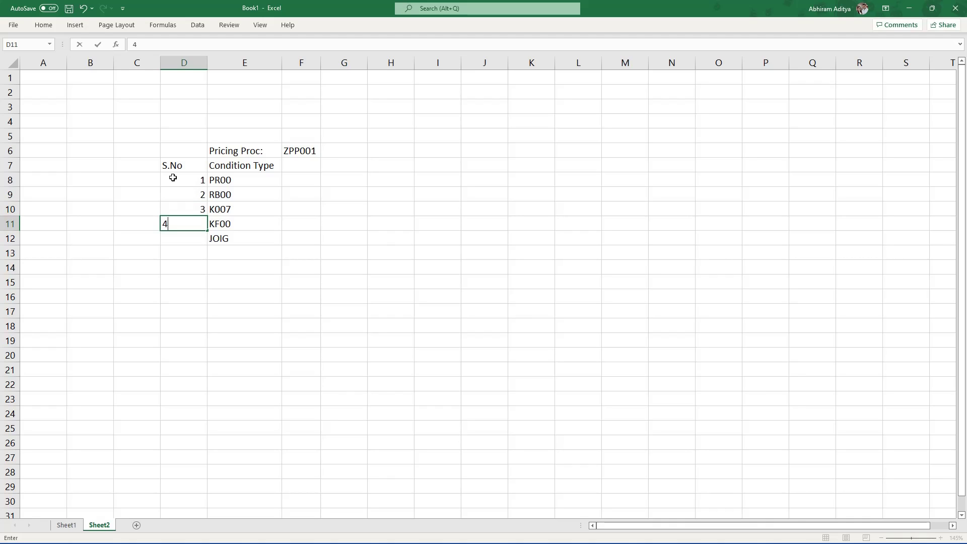
pyautogui.press('Return')
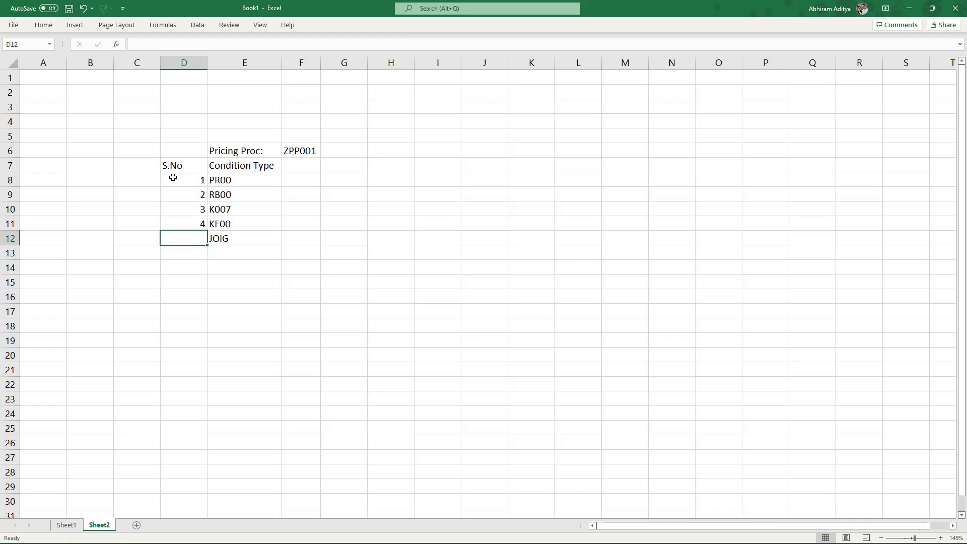
pyautogui.write('5')
pyautogui.press('Return')
# Review the condition types PR00 through JOIG by selecting them in column E.
pyautogui.press('Up')
pyautogui.press('Up')
pyautogui.press('Up')
pyautogui.press('Up')
pyautogui.press('Up')
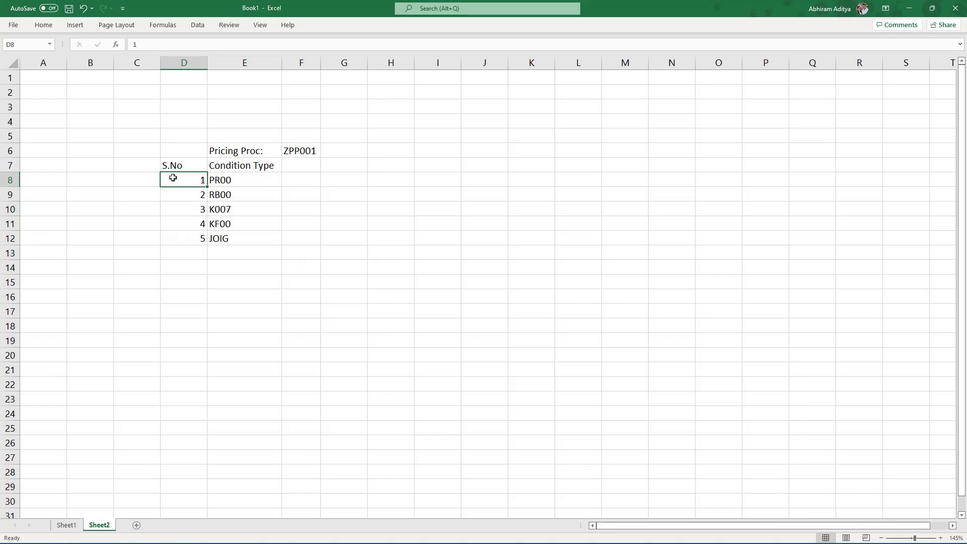
pyautogui.press('Right')
pyautogui.press('Right')
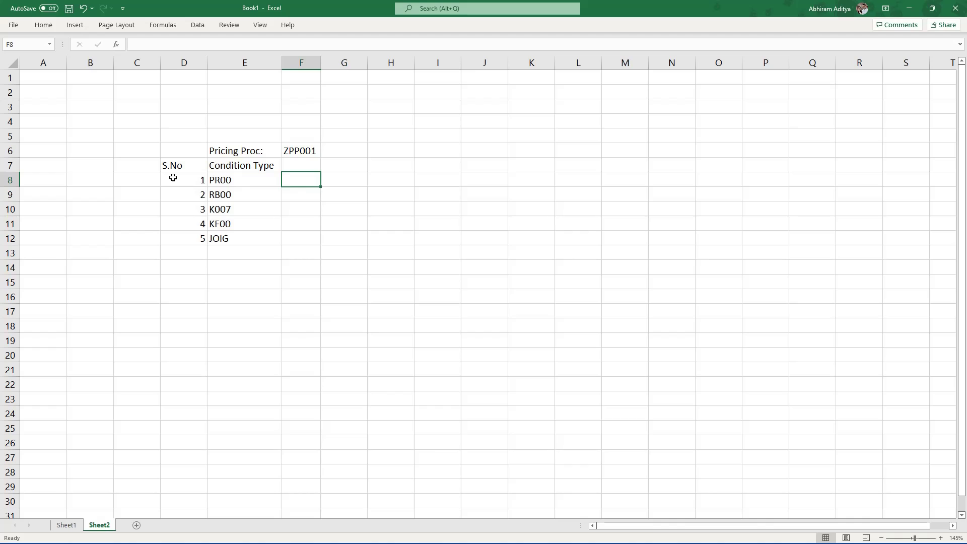
pyautogui.press('Down')
pyautogui.press('Left')
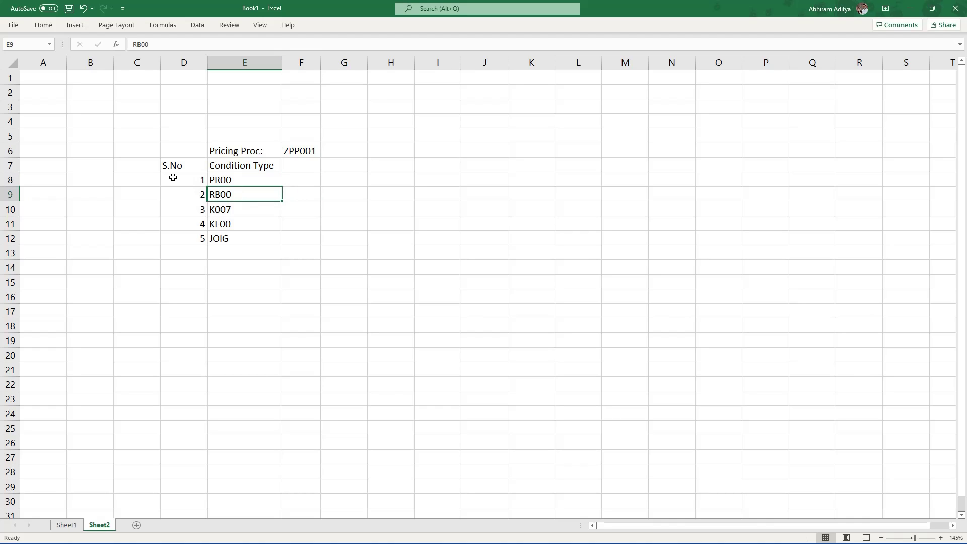
pyautogui.hotkey('shift', 'Up')
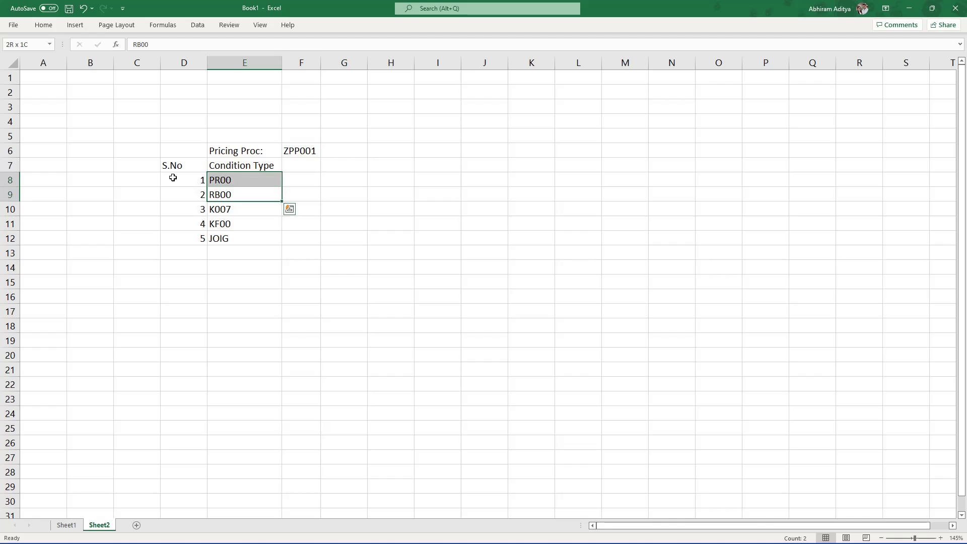
pyautogui.click(252, 210)
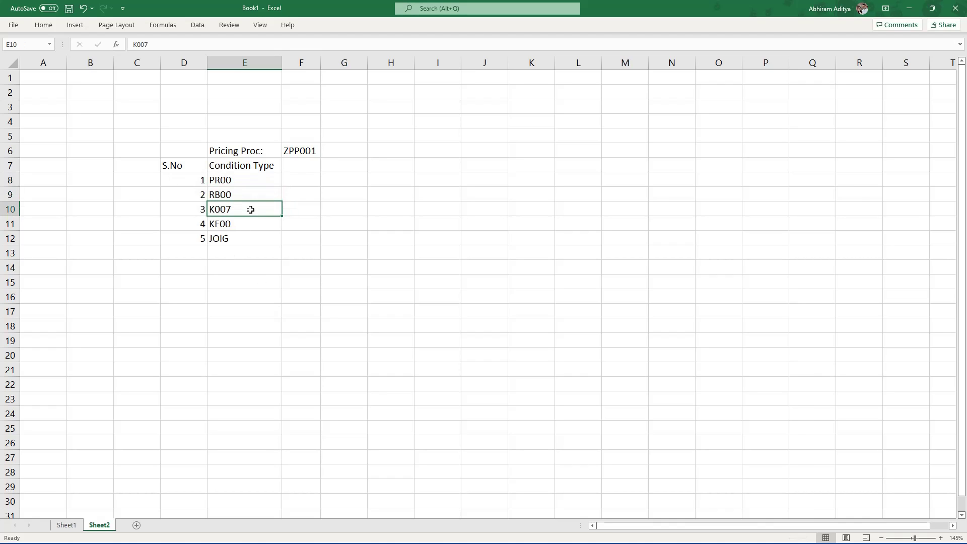
pyautogui.click(231, 192)
pyautogui.moveTo(223, 182); pyautogui.dragTo(228, 208)
pyautogui.click(229, 224)
pyautogui.click(229, 237)
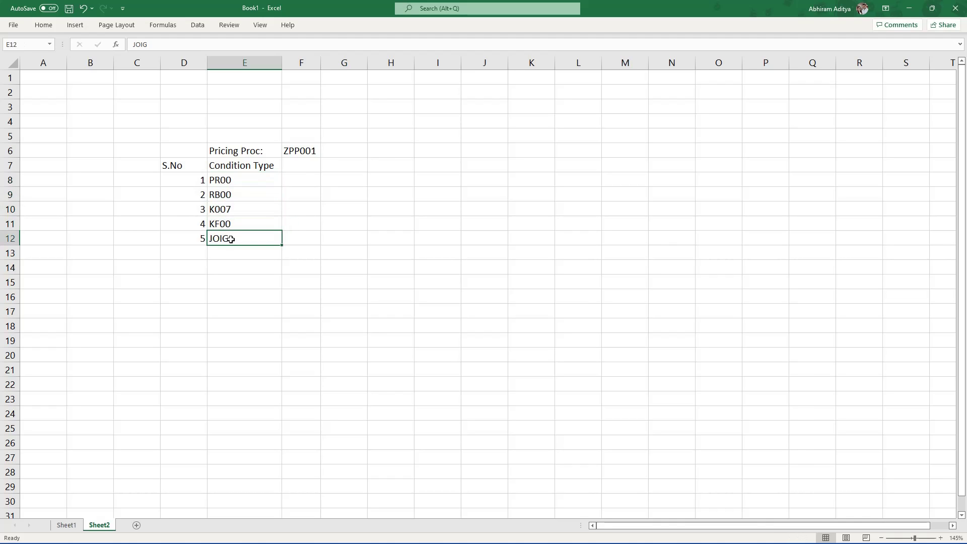
pyautogui.moveTo(228, 222); pyautogui.dragTo(232, 185)
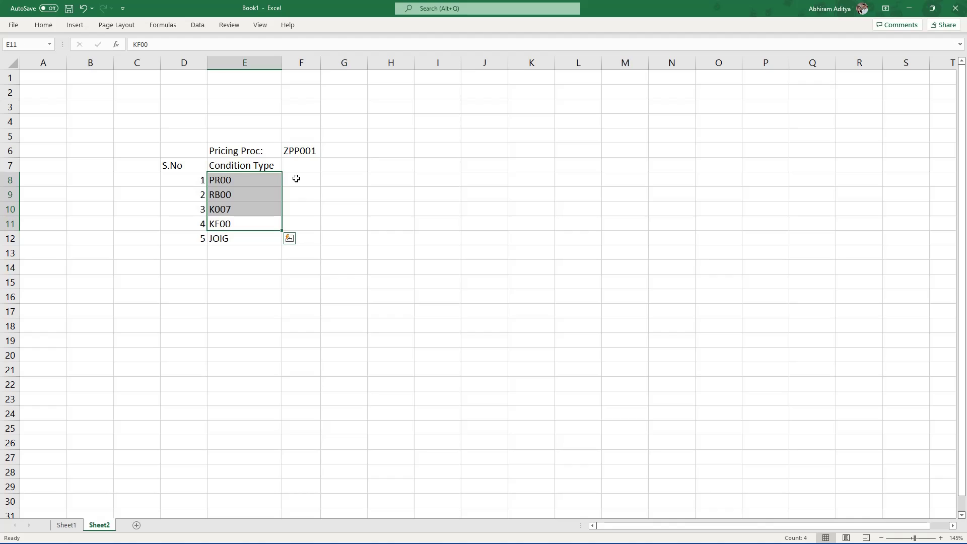
pyautogui.click(297, 169)
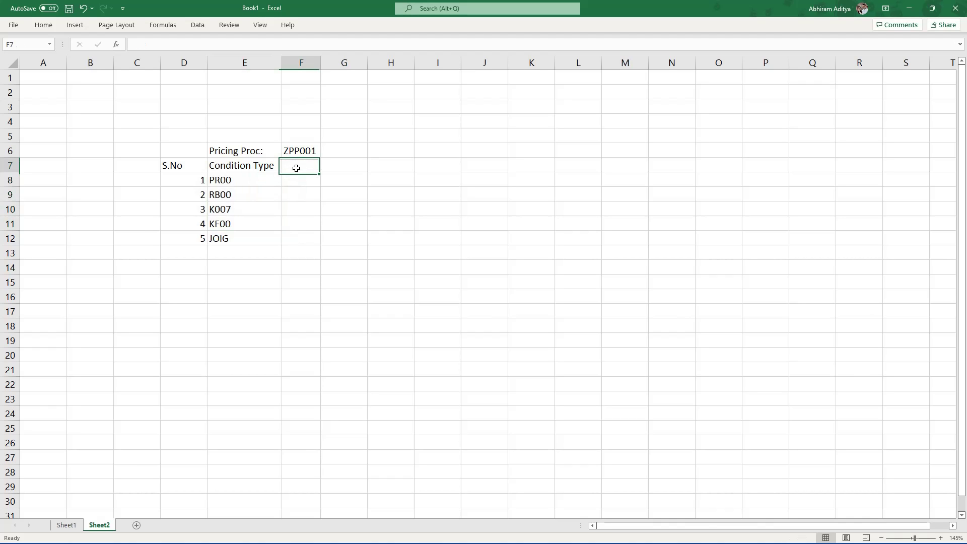
# Add the headings From and To in F7 and G7.
pyautogui.write('From')
pyautogui.write('To')
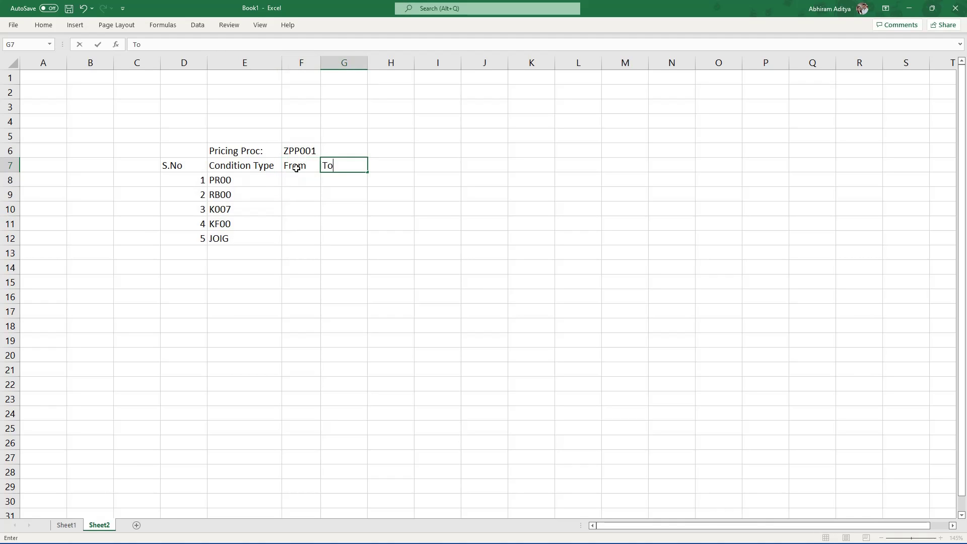
pyautogui.press('Return')
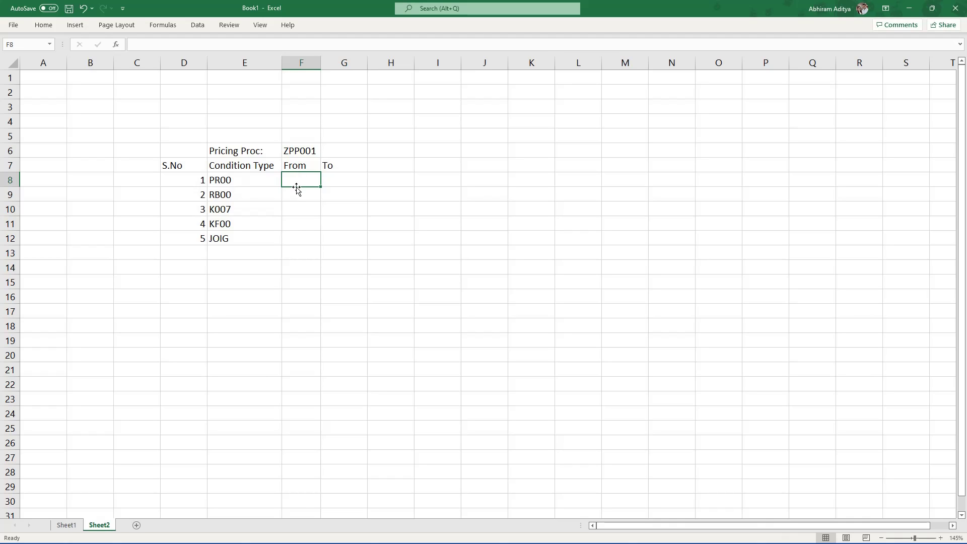
# Label the PR00 row MRP in cell C8.
pyautogui.click(263, 195)
pyautogui.click(296, 182)
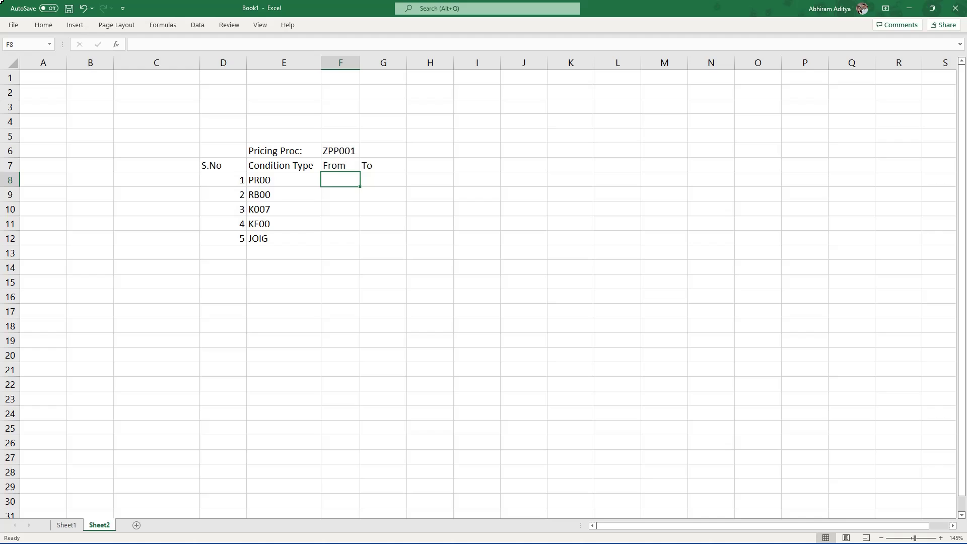
pyautogui.press('Left')
pyautogui.press('Left')
pyautogui.press('Left')
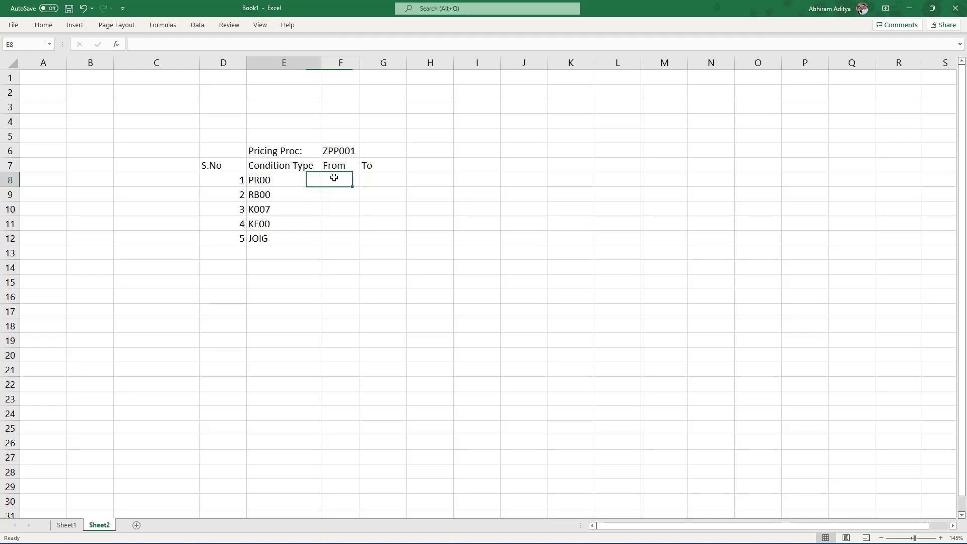
pyautogui.write('MRP')
pyautogui.click(334, 177)
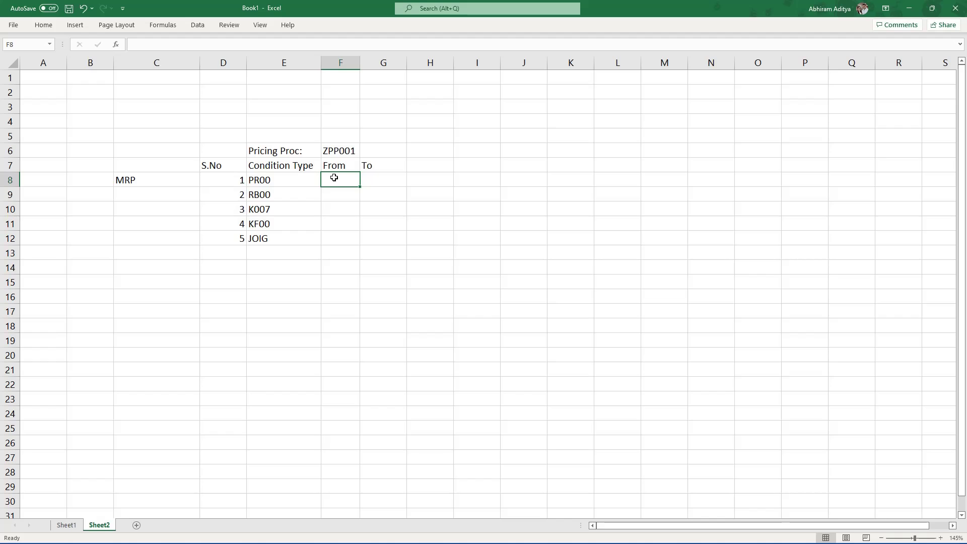
# Give PR00 a From value of 0 and a To value of 0.
pyautogui.write('0')
pyautogui.press('Tab')
pyautogui.write('0')
pyautogui.press('Return')
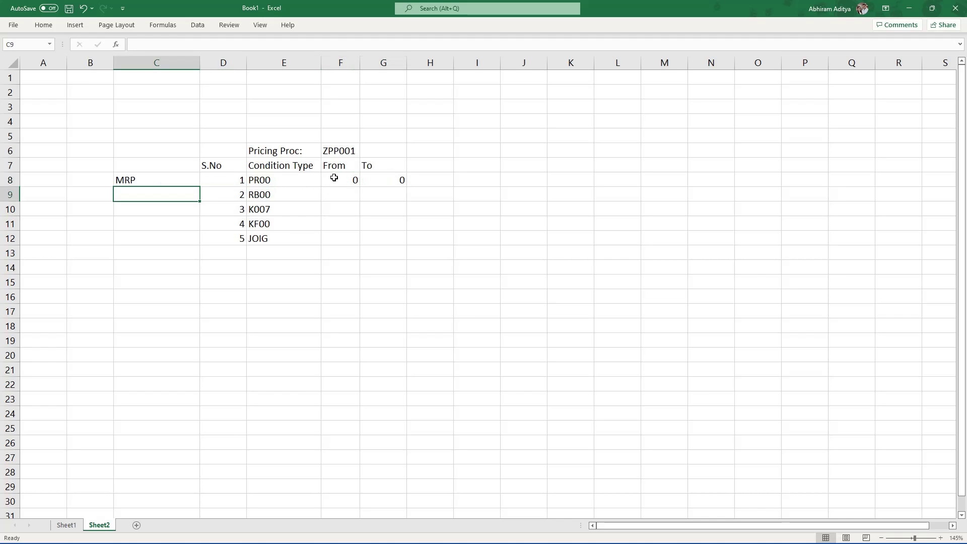
# Copy the Discount through Tax (10%) labels from Sheet1 into C9:C12 on Sheet2.
pyautogui.click(66, 526)
pyautogui.click(279, 151)
pyautogui.moveTo(279, 152); pyautogui.dragTo(281, 206)
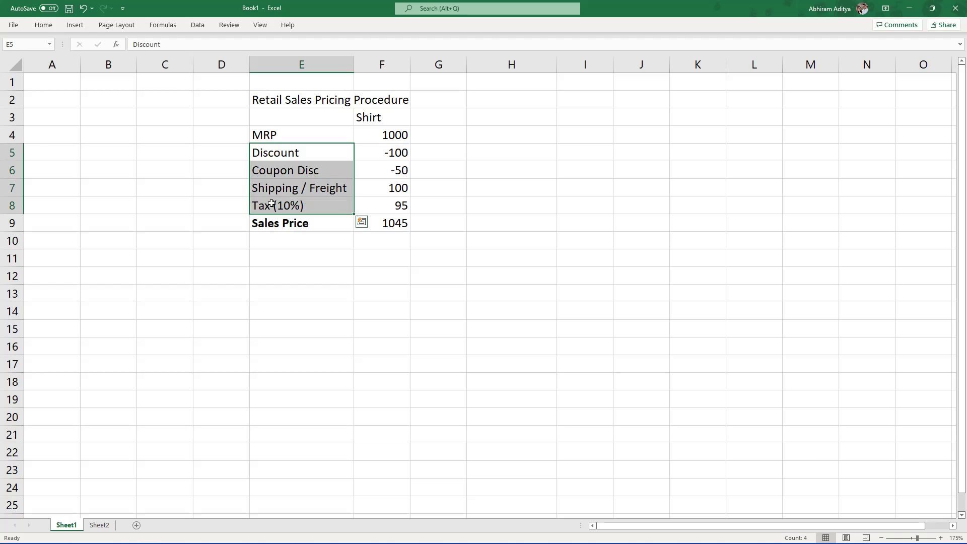
pyautogui.hotkey('ctrl', 'c')
pyautogui.click(100, 525)
pyautogui.hotkey('ctrl', 'v')
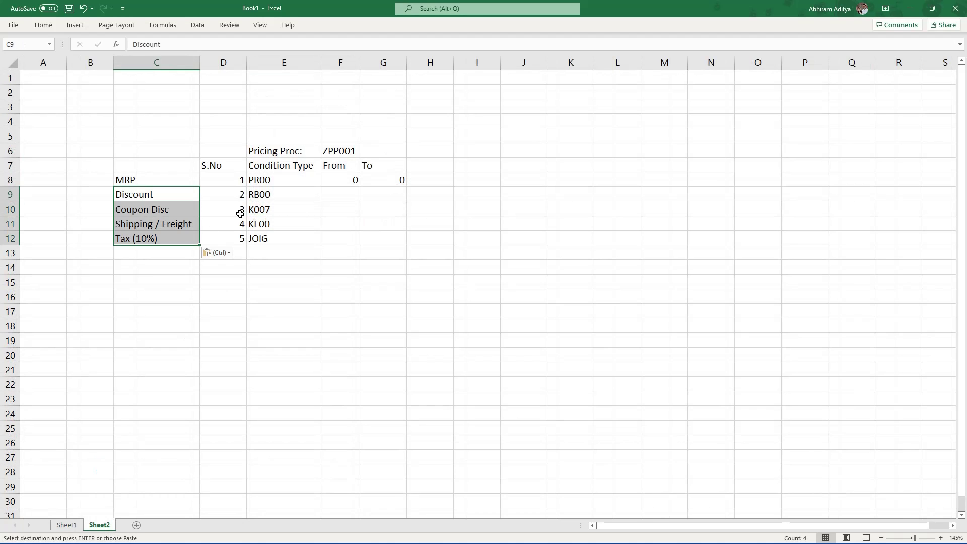
pyautogui.click(262, 194)
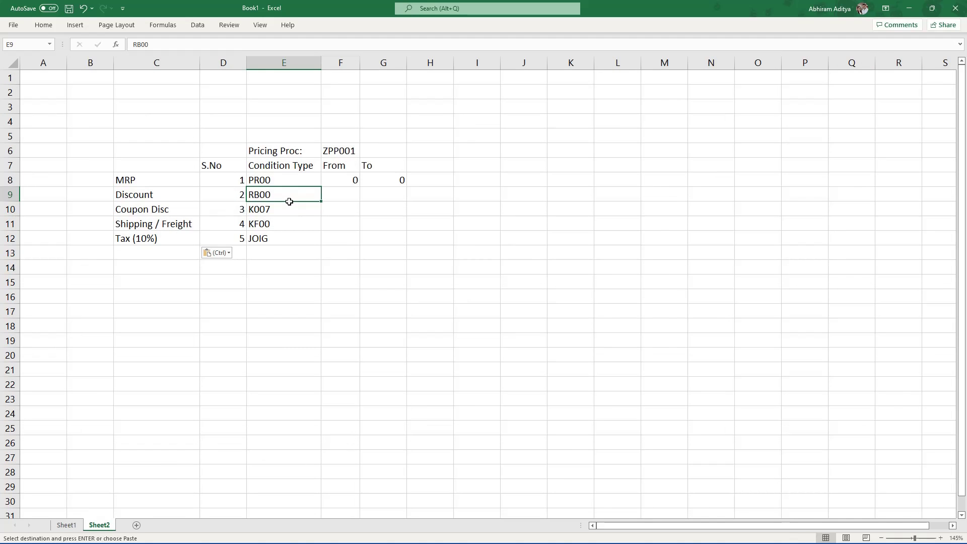
pyautogui.press('Tab')
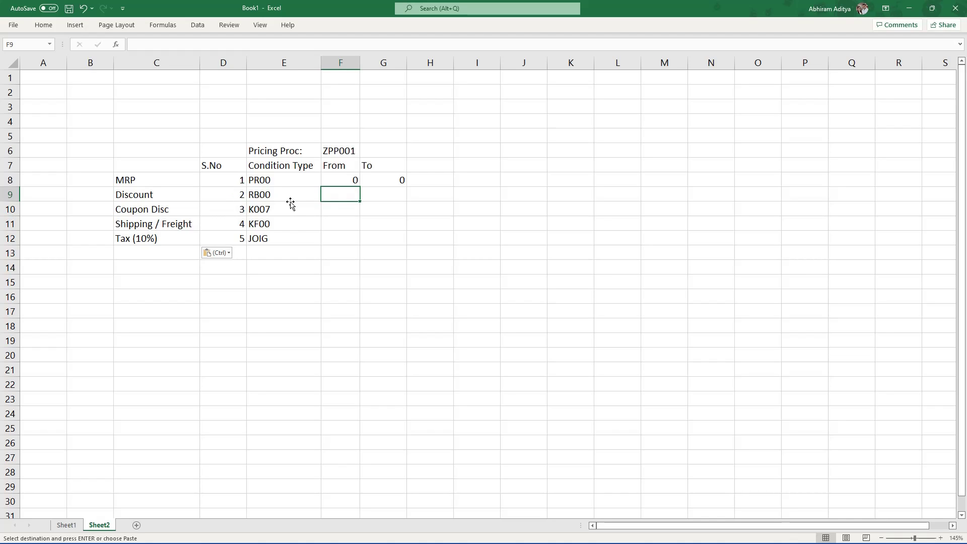
pyautogui.click(290, 201)
# Give RB00 a From value of 1 and a To value of 1.
pyautogui.press('Up')
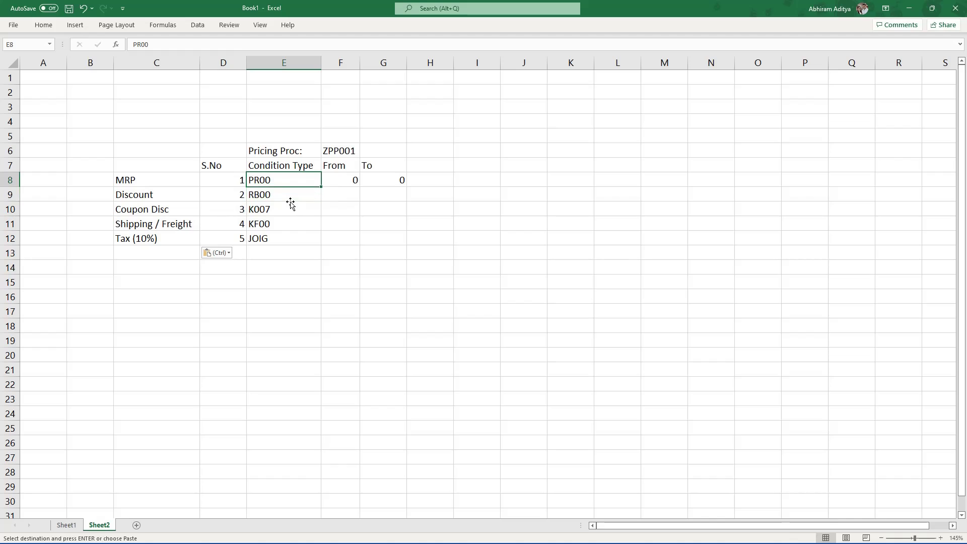
pyautogui.press('Down')
pyautogui.press('Tab')
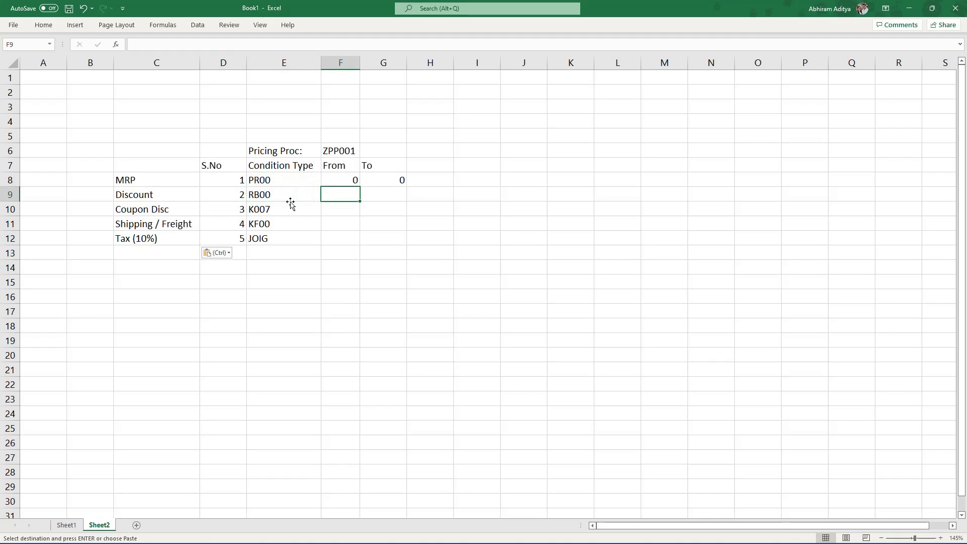
pyautogui.write('1')
pyautogui.press('Tab')
pyautogui.write('1')
pyautogui.press('Tab')
pyautogui.press('Left')
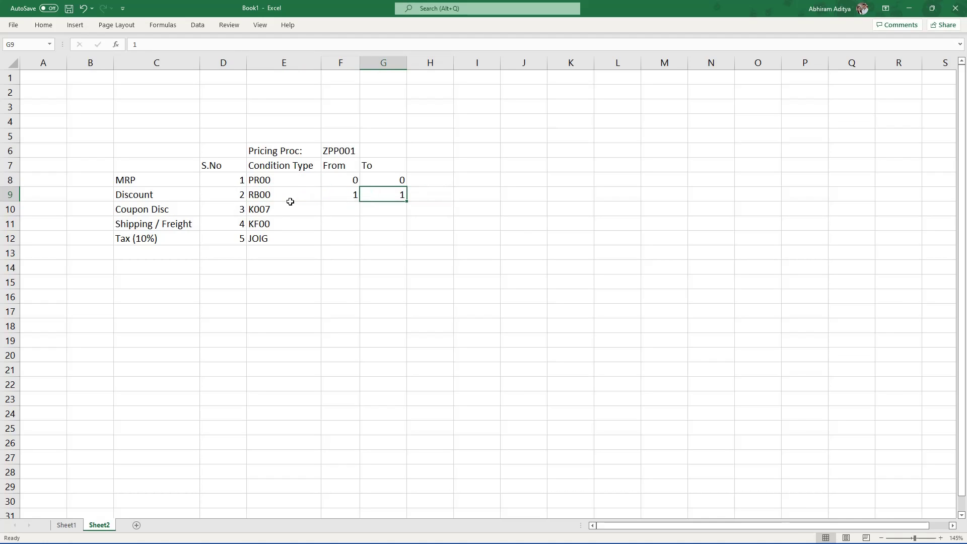
pyautogui.press('Left')
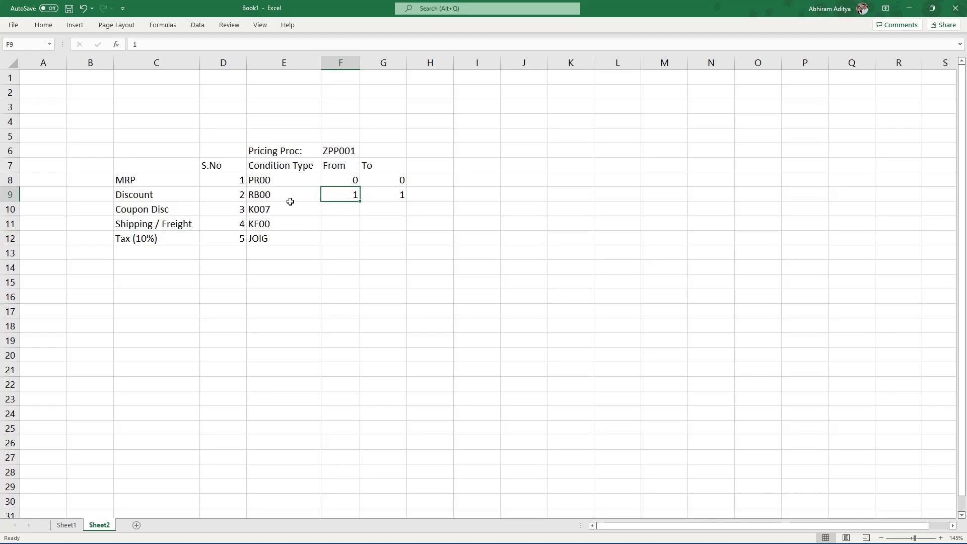
pyautogui.press('Left')
pyautogui.press('Right')
pyautogui.press('Left')
pyautogui.press('Left')
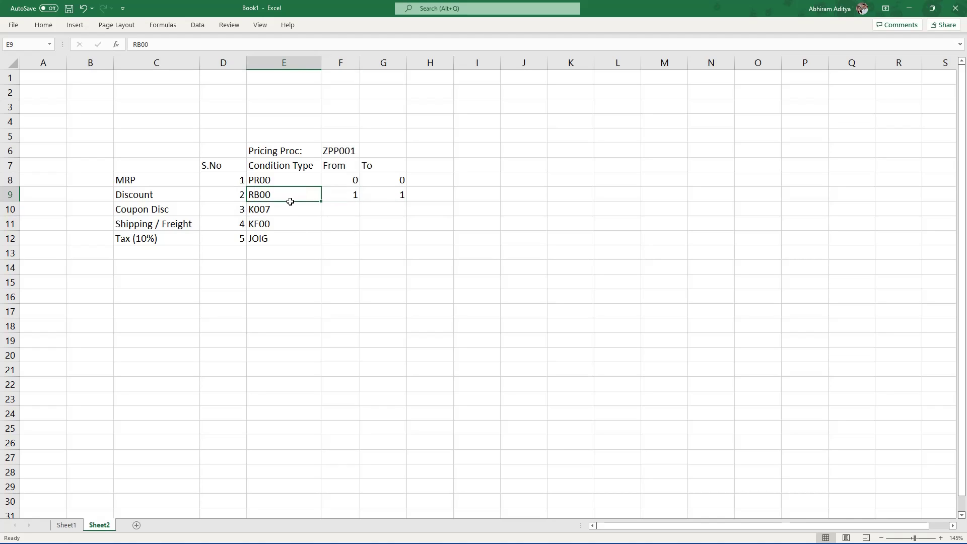
# Enter condition values -100 in H9 for Discount and 1000 in H8 for MRP.
pyautogui.press('Right')
pyautogui.press('Right')
pyautogui.press('Right')
pyautogui.press('Right')
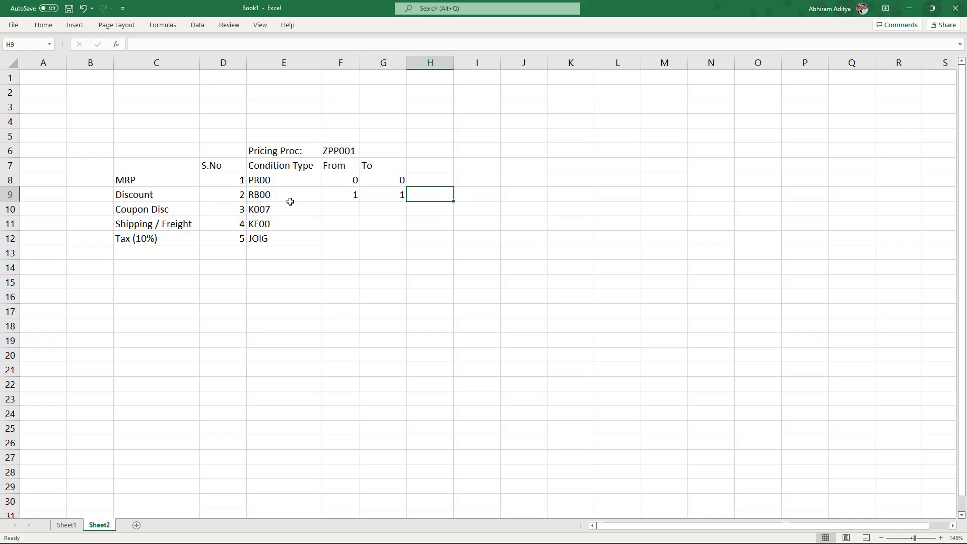
pyautogui.write('-100')
pyautogui.press('Return')
pyautogui.press('Up')
pyautogui.press('Up')
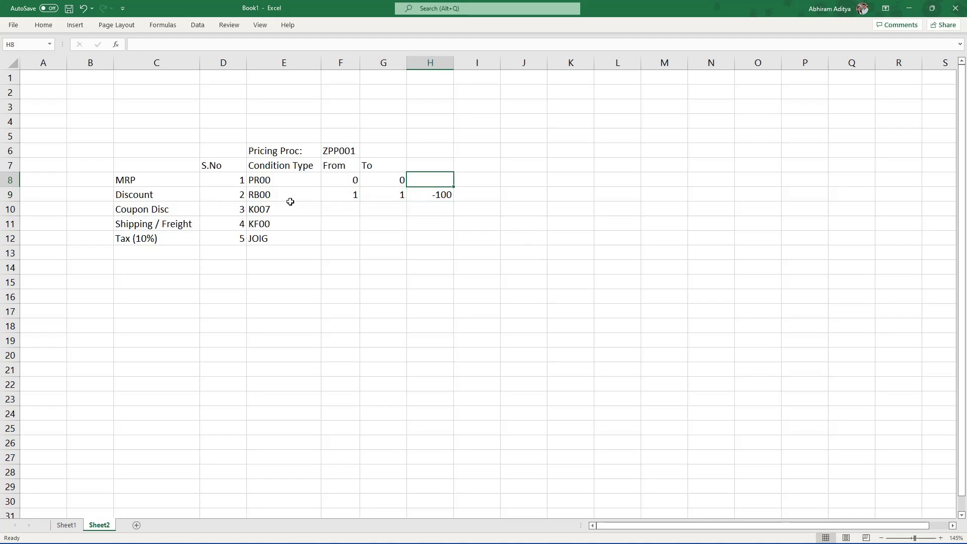
pyautogui.write('1000')
pyautogui.press('Return')
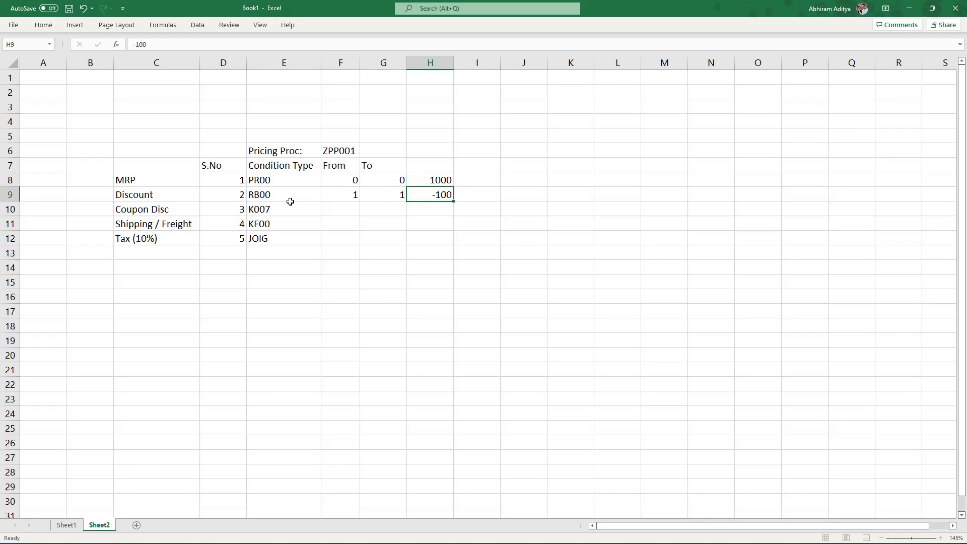
pyautogui.press('Left')
pyautogui.press('Left')
pyautogui.hotkey('shift', 'Right')
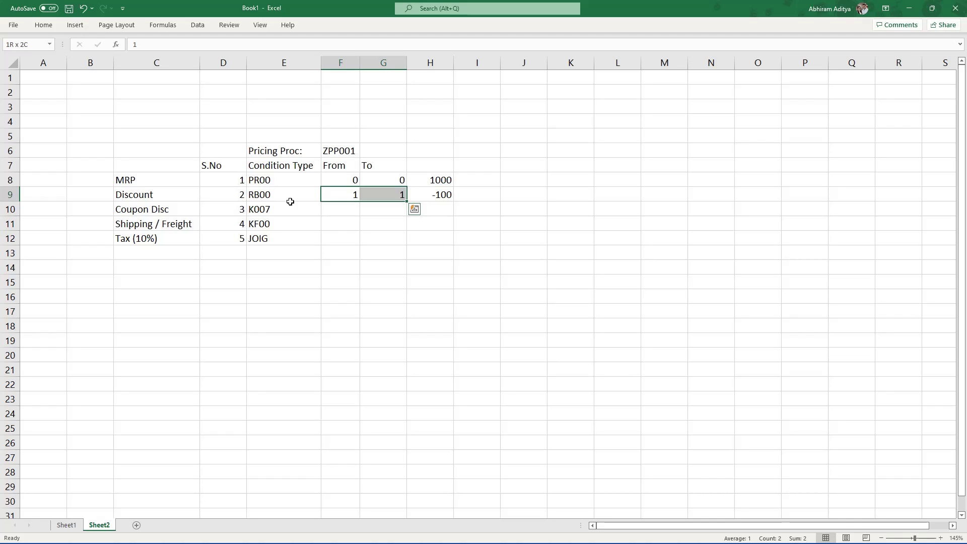
pyautogui.press('Right')
pyautogui.press('Right')
pyautogui.press('Right')
pyautogui.press('Up')
pyautogui.press('Up')
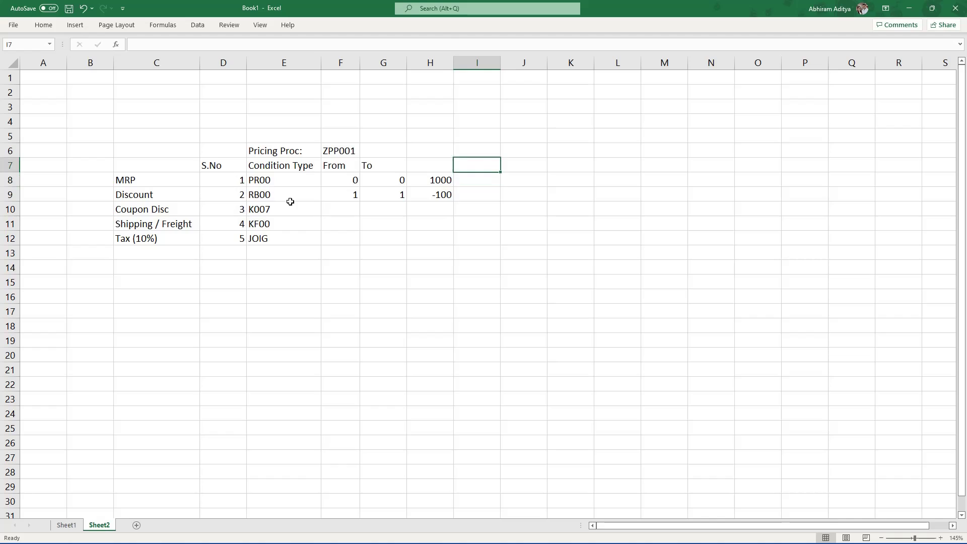
# Add the headings Condition Value and Total Value in H7 and I7.
pyautogui.press('Left')
pyautogui.write('Condition Value')
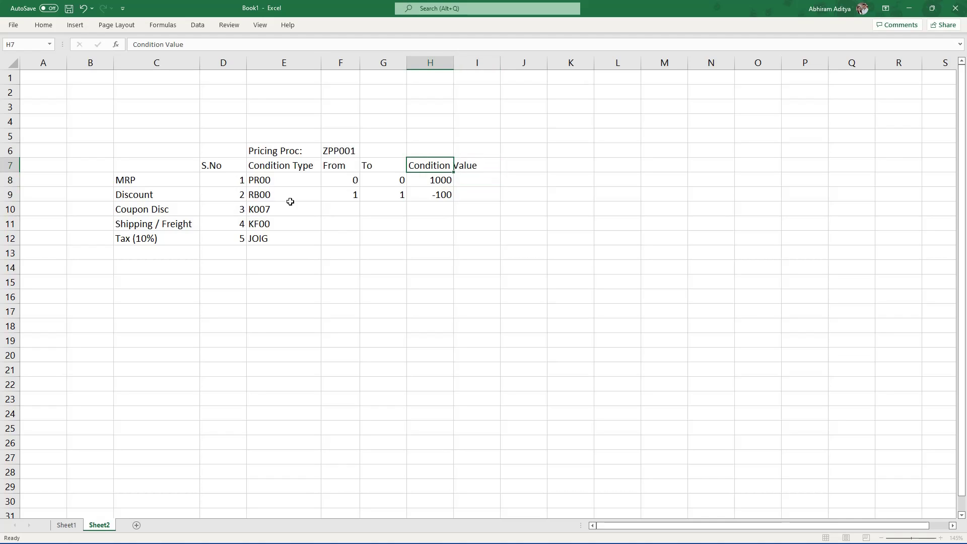
pyautogui.press('Tab')
pyautogui.write('Total Value')
pyautogui.press('Return')
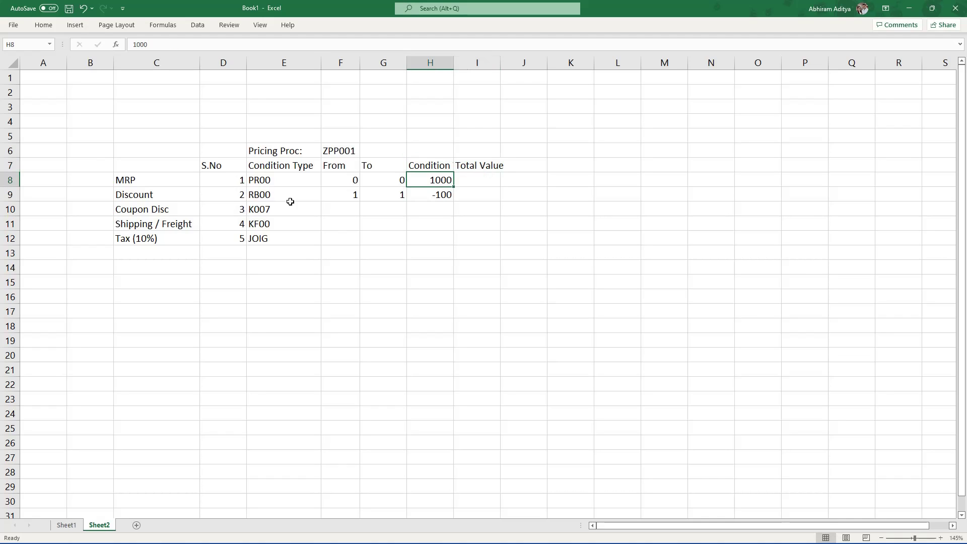
# Enter 1000 as the first total in I8 and autofit columns H and I.
pyautogui.press('Right')
pyautogui.write('1000')
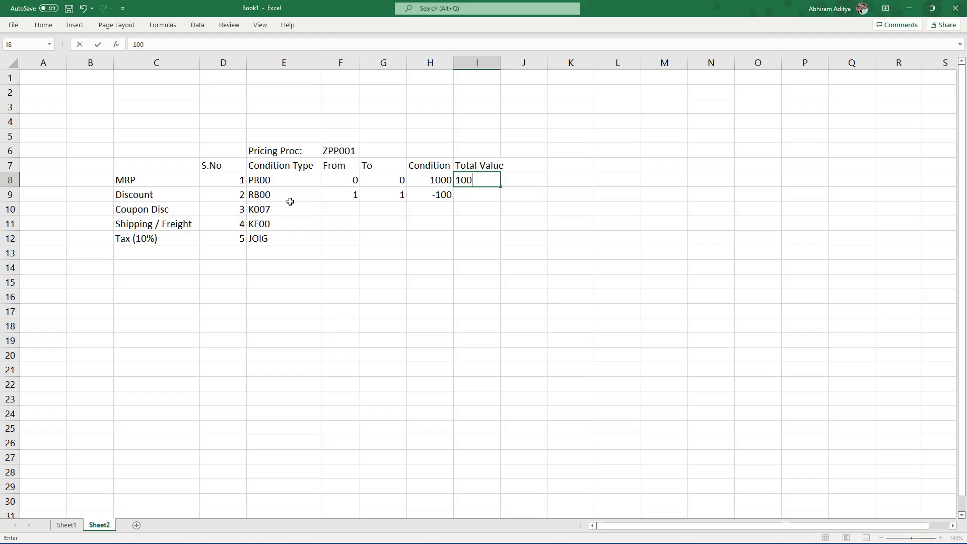
pyautogui.press('Return')
pyautogui.write('.')
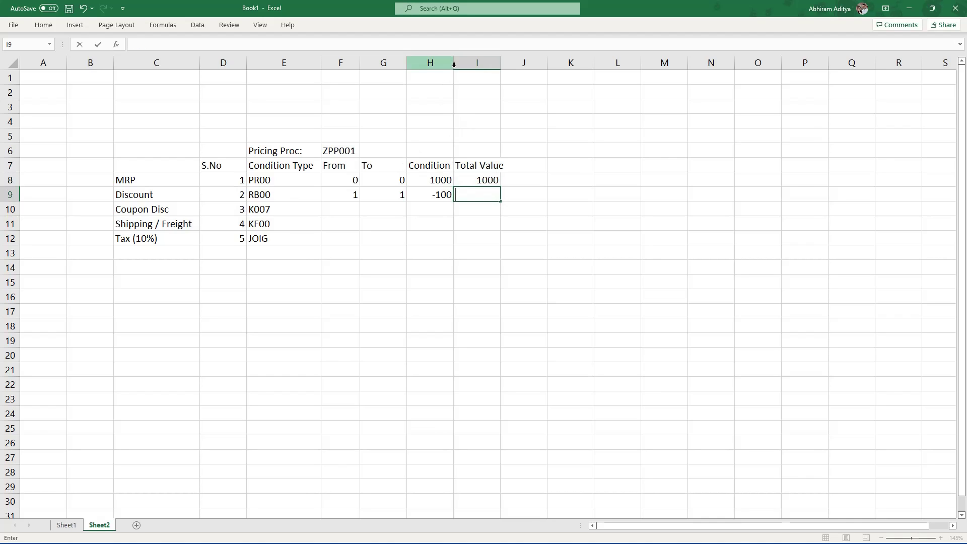
pyautogui.doubleClick(454, 62)
pyautogui.click(521, 194)
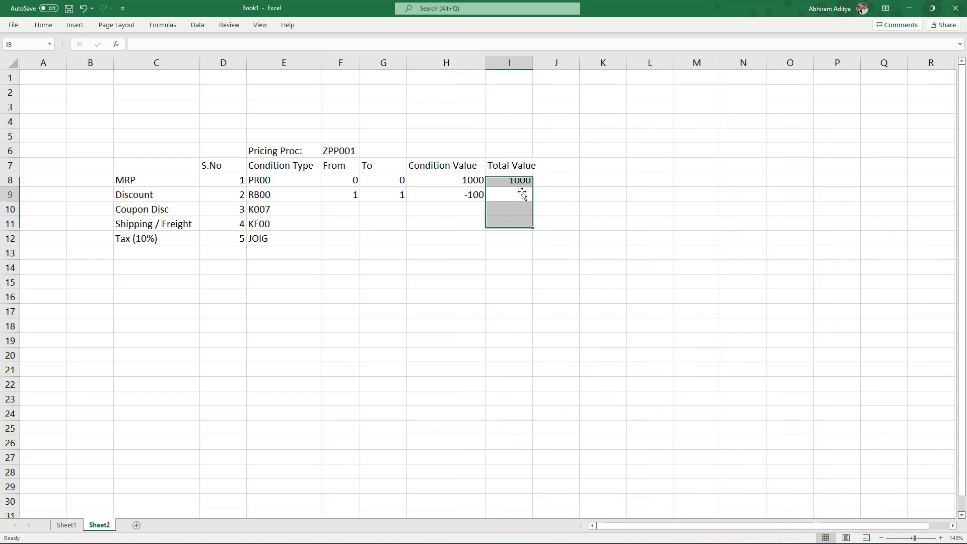
pyautogui.doubleClick(533, 63)
# Enter the running total formula =I8+H9 in I9, giving 900.
pyautogui.click(279, 194)
pyautogui.click(517, 194)
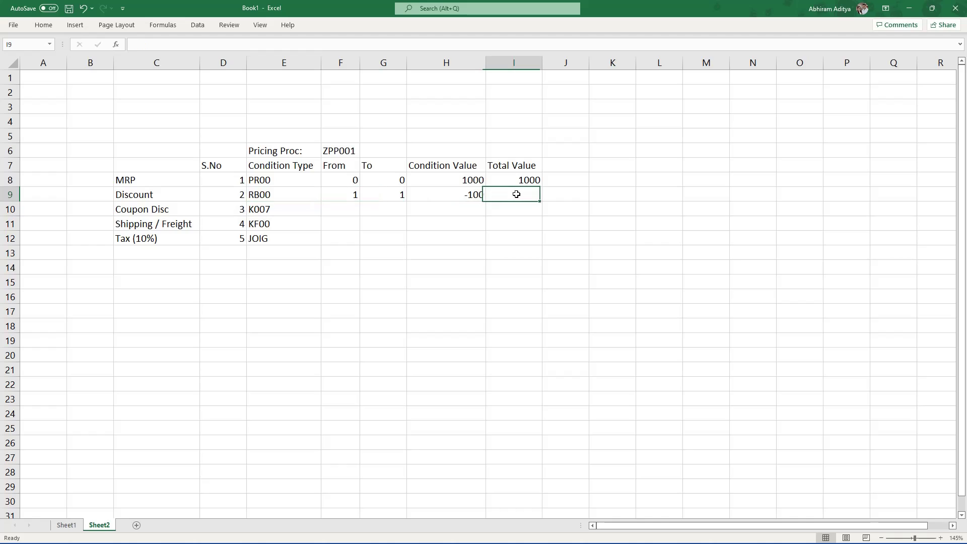
pyautogui.press('Left')
pyautogui.press('Left')
pyautogui.press('Right')
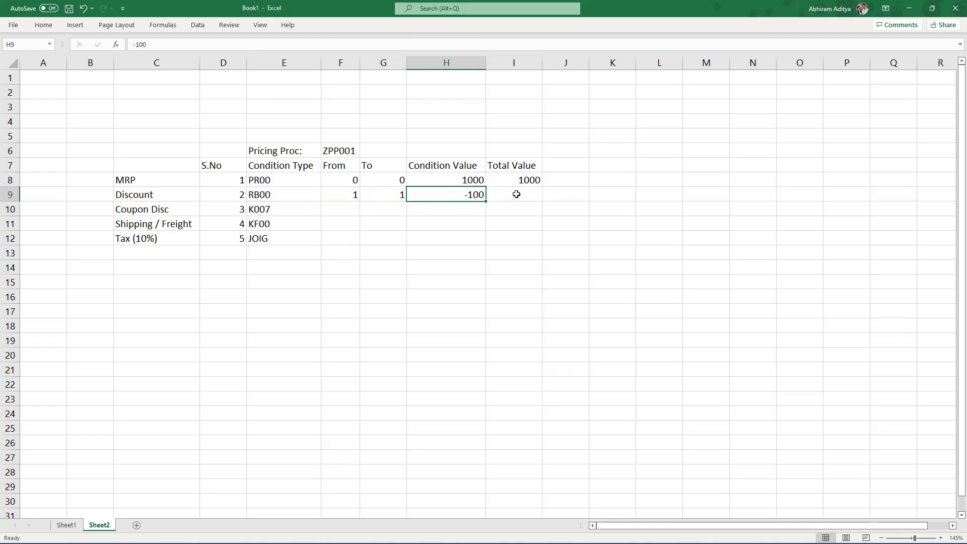
pyautogui.press('Right')
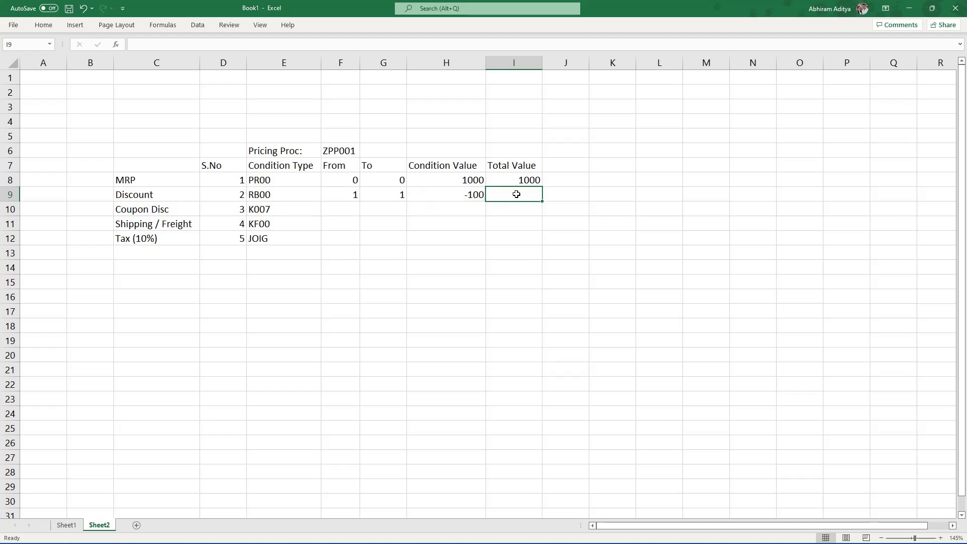
pyautogui.moveTo(330, 193); pyautogui.dragTo(373, 190)
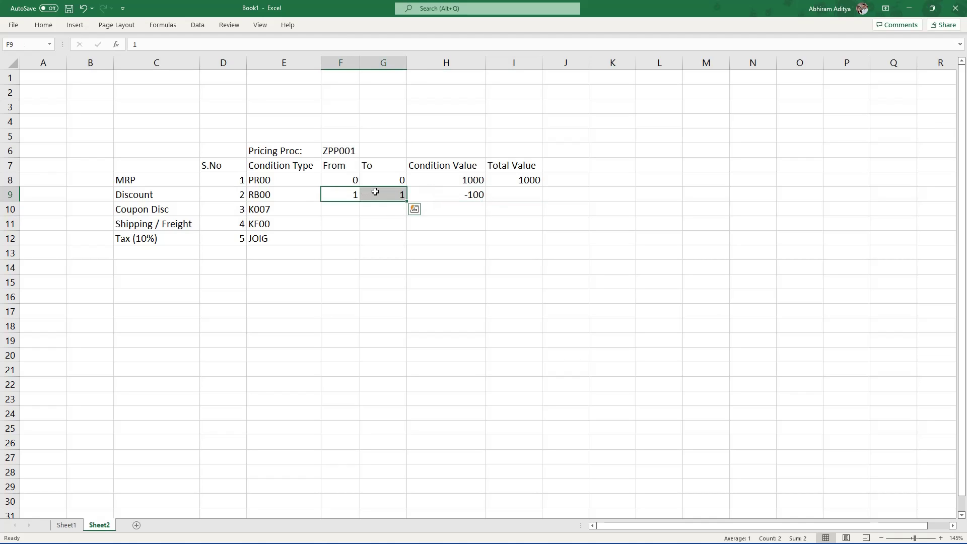
pyautogui.click(526, 194)
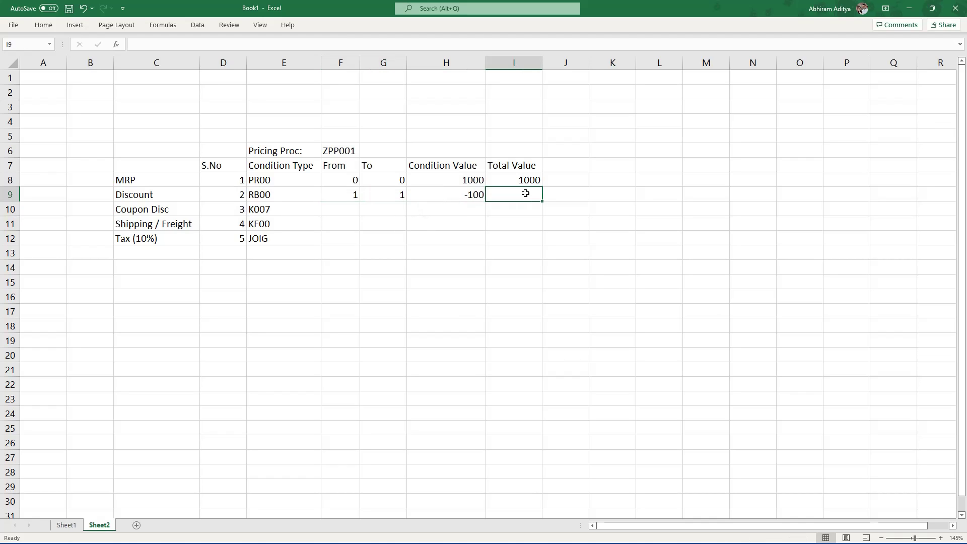
pyautogui.write('=')
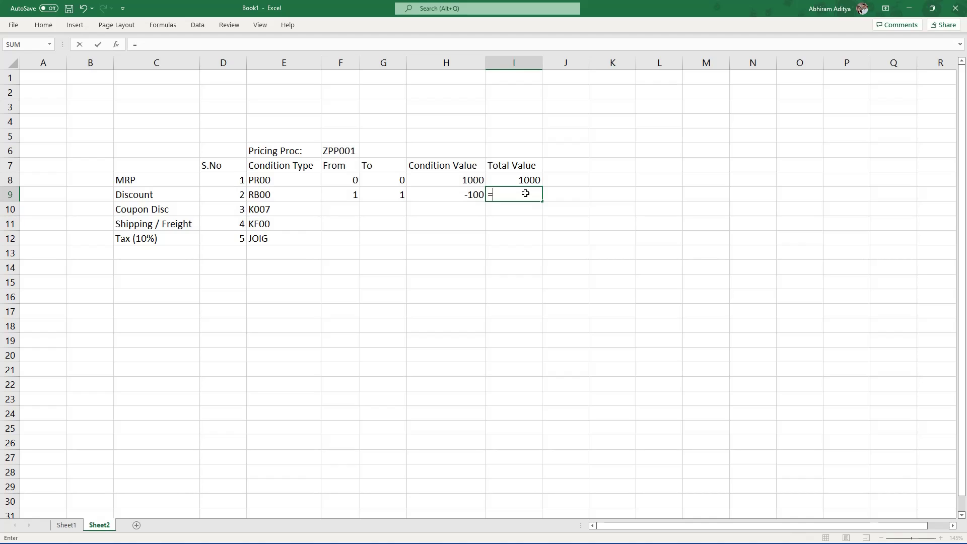
pyautogui.press('Up')
pyautogui.write('+')
pyautogui.press('Left')
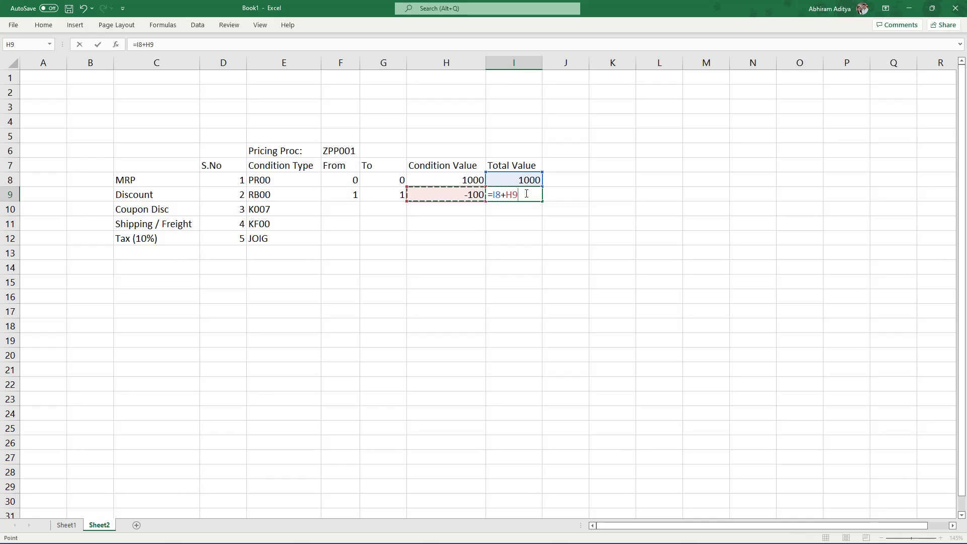
pyautogui.press('Return')
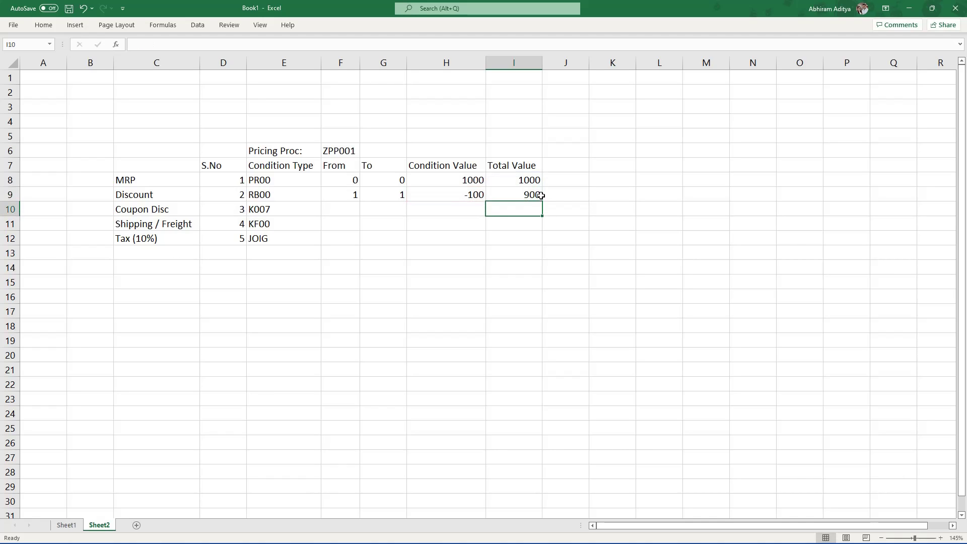
pyautogui.click(535, 195)
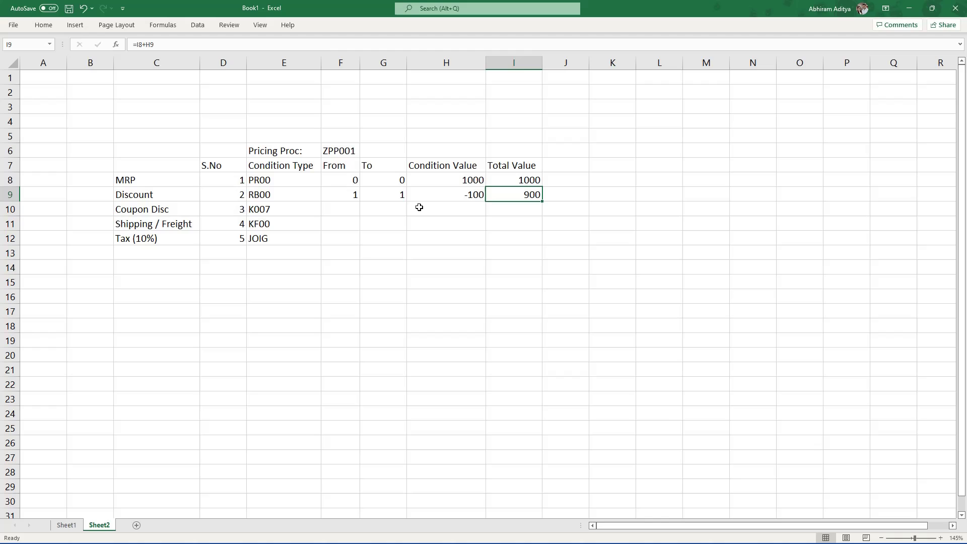
# Enter -50 as the coupon discount condition value in H10.
pyautogui.click(307, 209)
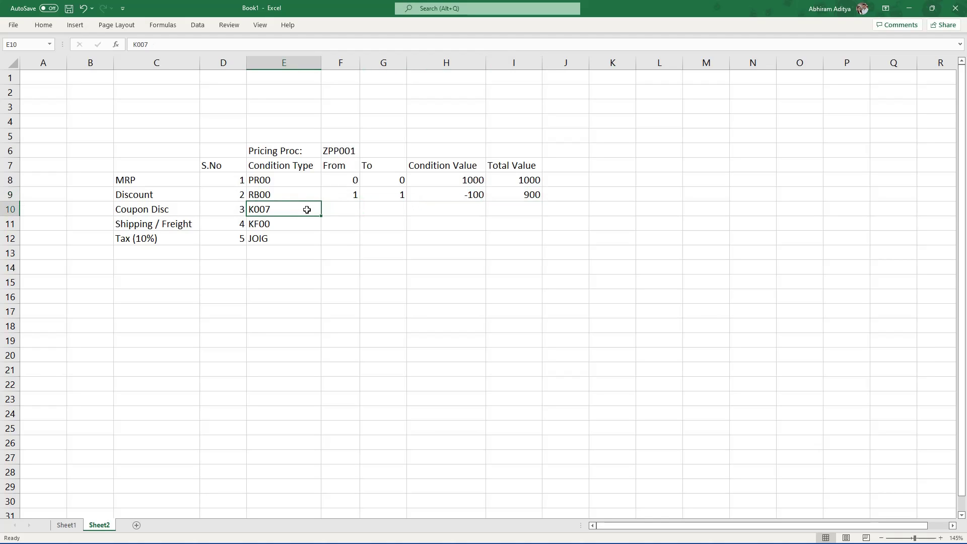
pyautogui.click(347, 212)
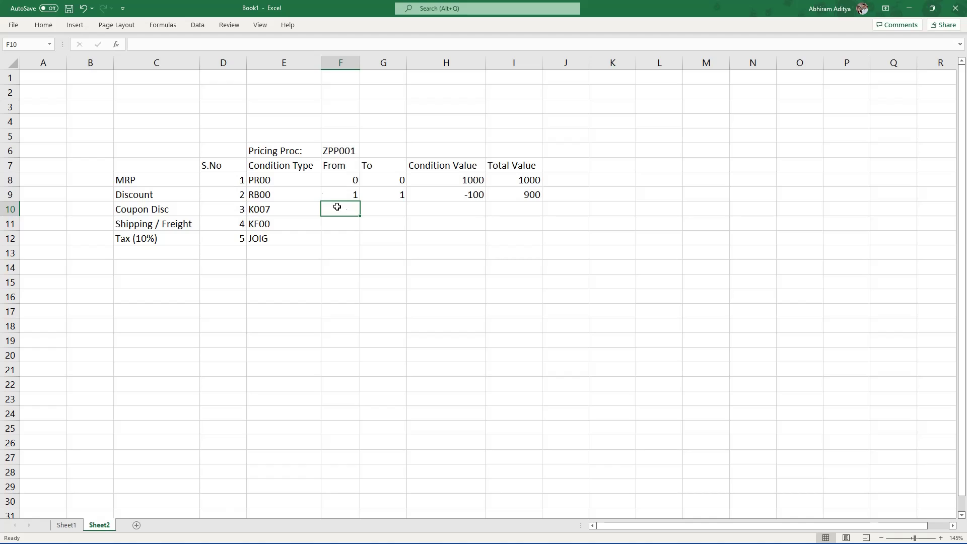
pyautogui.moveTo(294, 182); pyautogui.dragTo(296, 195)
pyautogui.moveTo(465, 180); pyautogui.dragTo(465, 197)
pyautogui.click(438, 211)
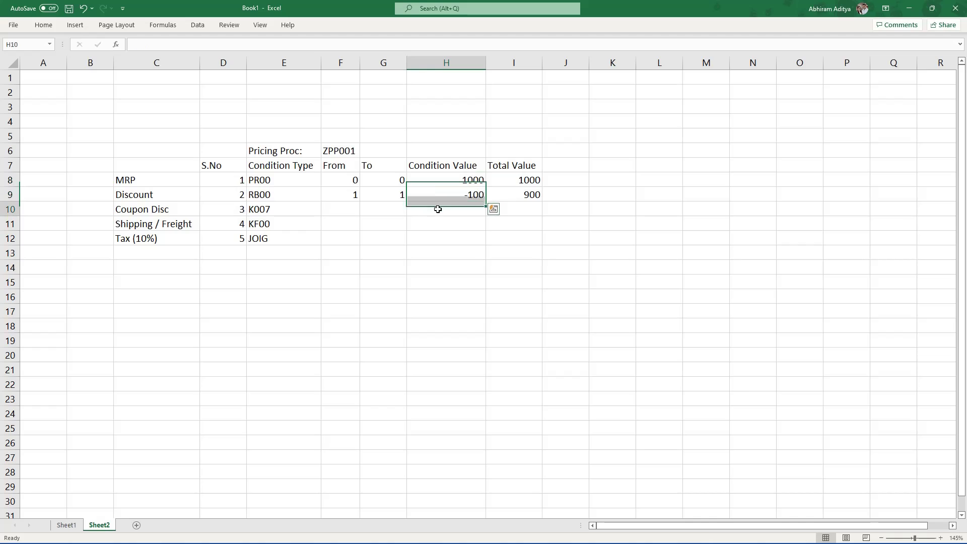
pyautogui.write('-50')
pyautogui.press('Tab')
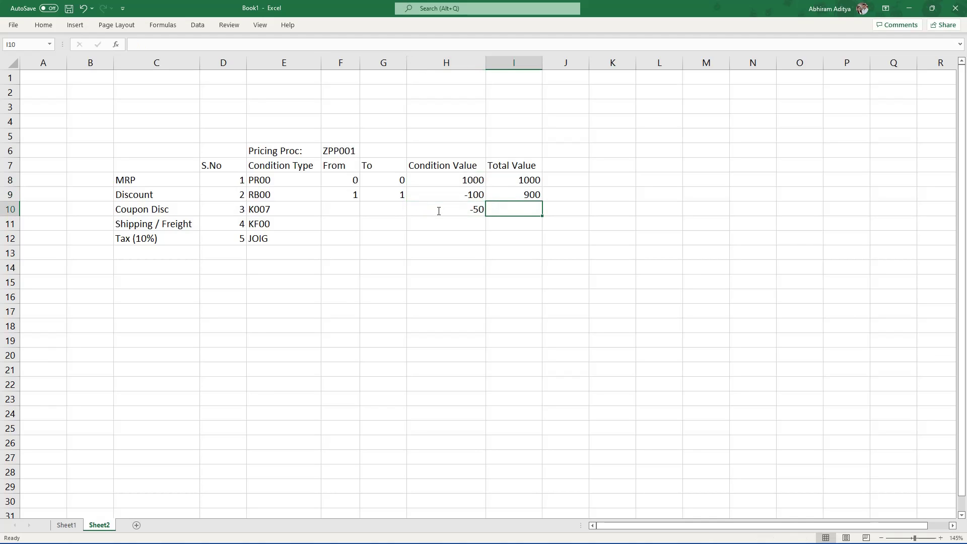
# Enter the total formula =H8+H9+H10 in I10, giving 850.
pyautogui.write('=')
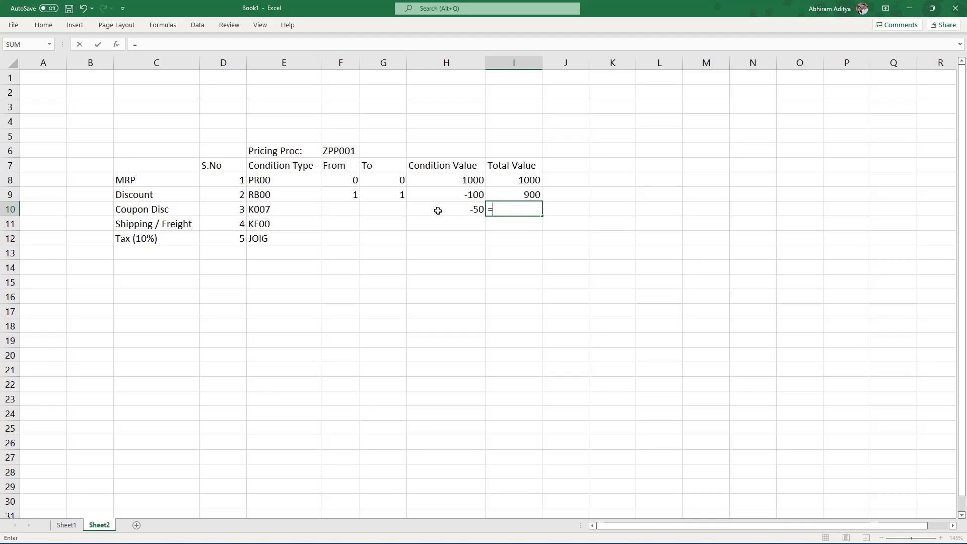
pyautogui.press('Up')
pyautogui.press('Up')
pyautogui.press('Left')
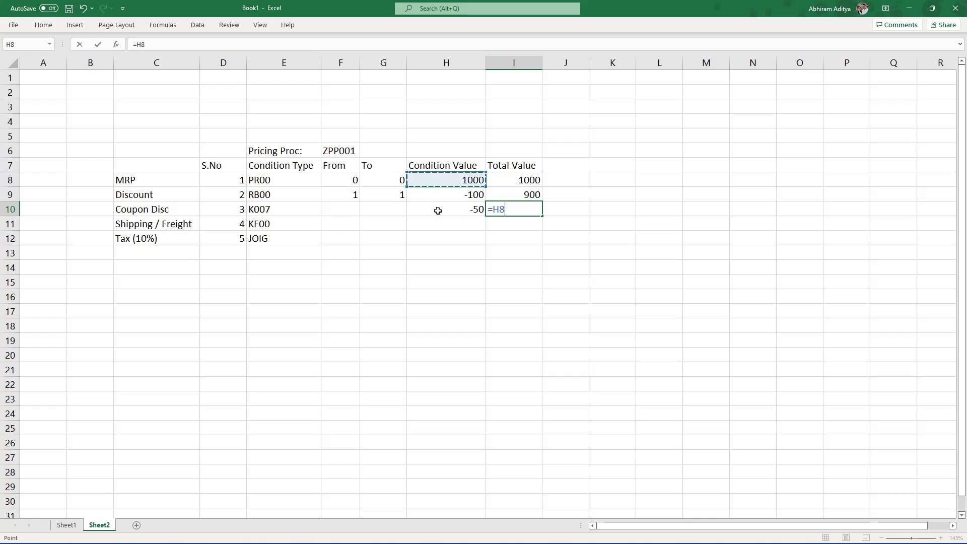
pyautogui.write('+')
pyautogui.press('Up')
pyautogui.press('Left')
pyautogui.write('+')
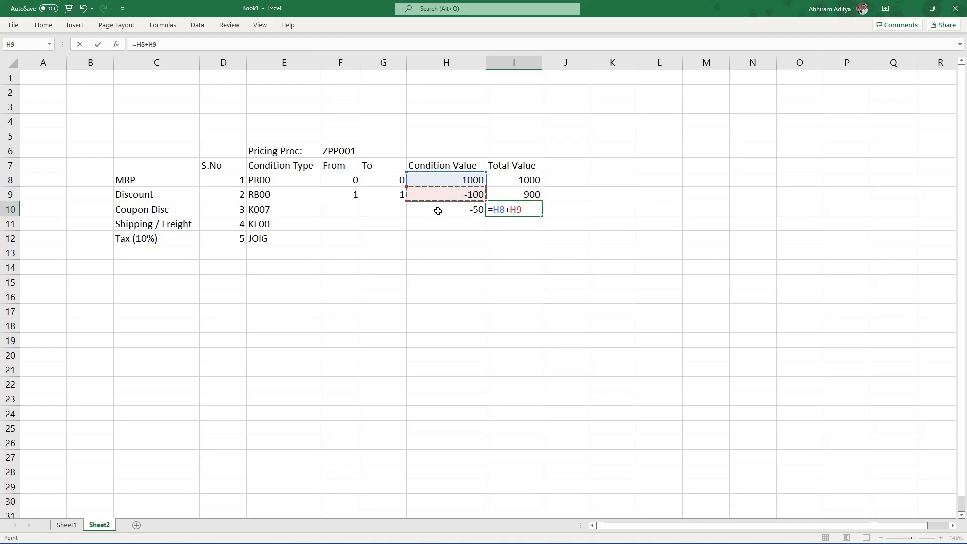
pyautogui.press('Left')
pyautogui.press('Return')
pyautogui.press('Left')
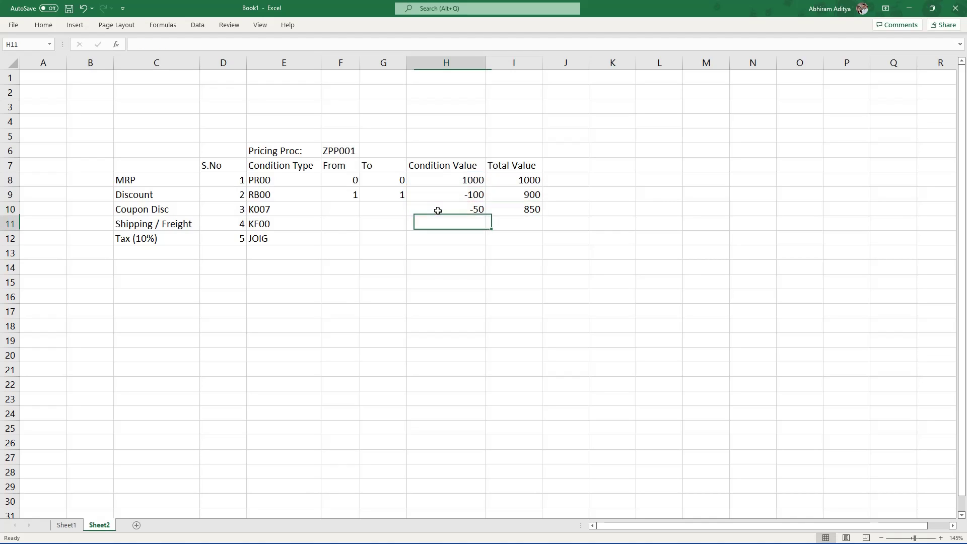
pyautogui.click(444, 211)
pyautogui.click(347, 208)
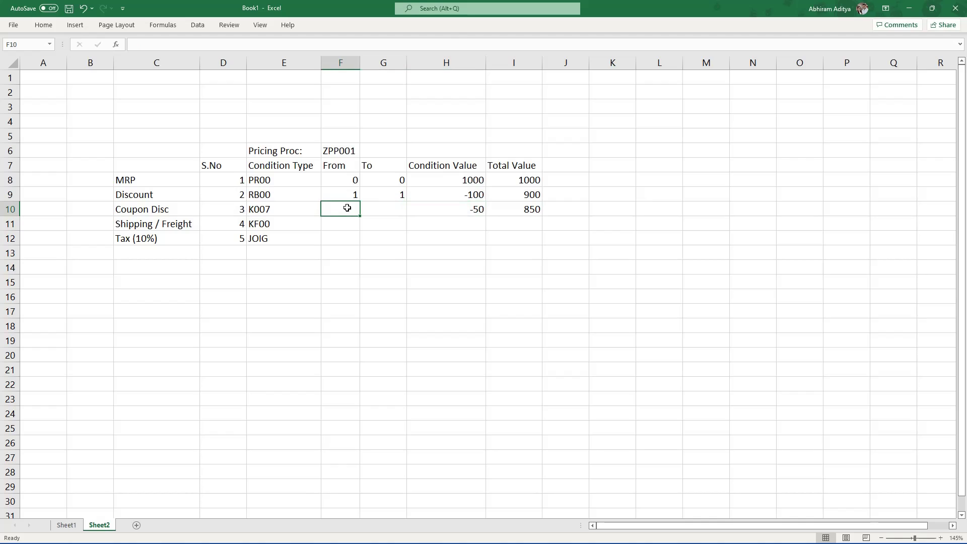
pyautogui.write('1')
pyautogui.press('Tab')
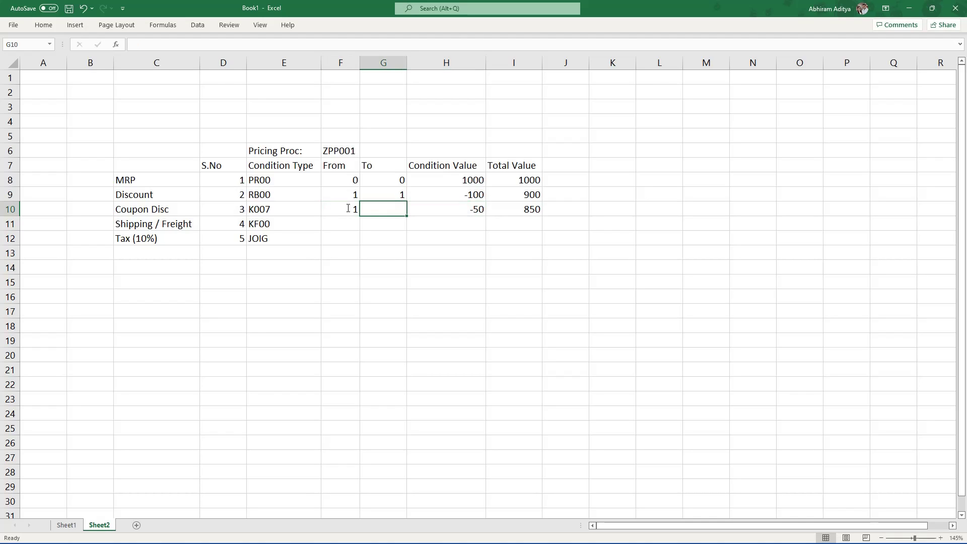
pyautogui.write('2')
pyautogui.press('Tab')
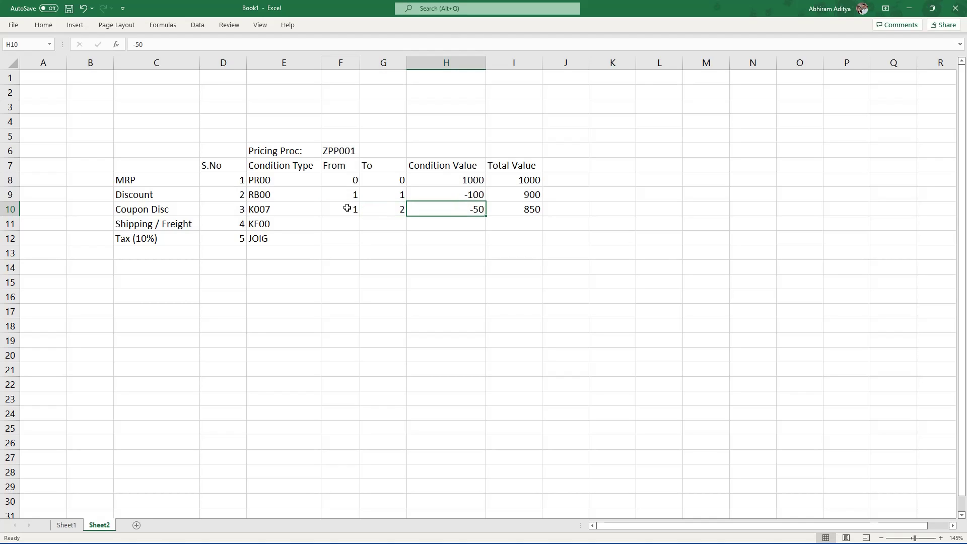
pyautogui.moveTo(348, 208); pyautogui.dragTo(376, 208)
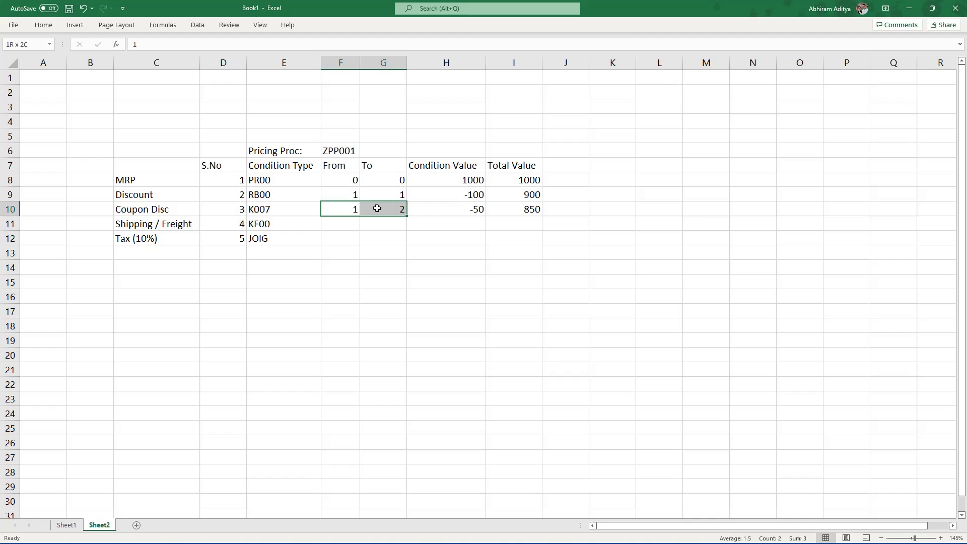
pyautogui.click(282, 210)
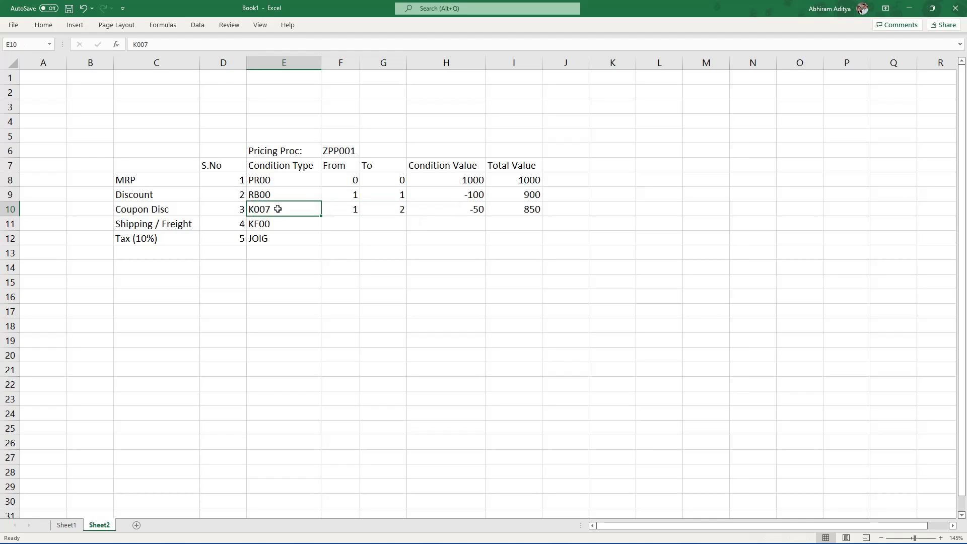
pyautogui.doubleClick(282, 210)
pyautogui.moveTo(282, 210); pyautogui.dragTo(252, 209)
pyautogui.click(191, 209)
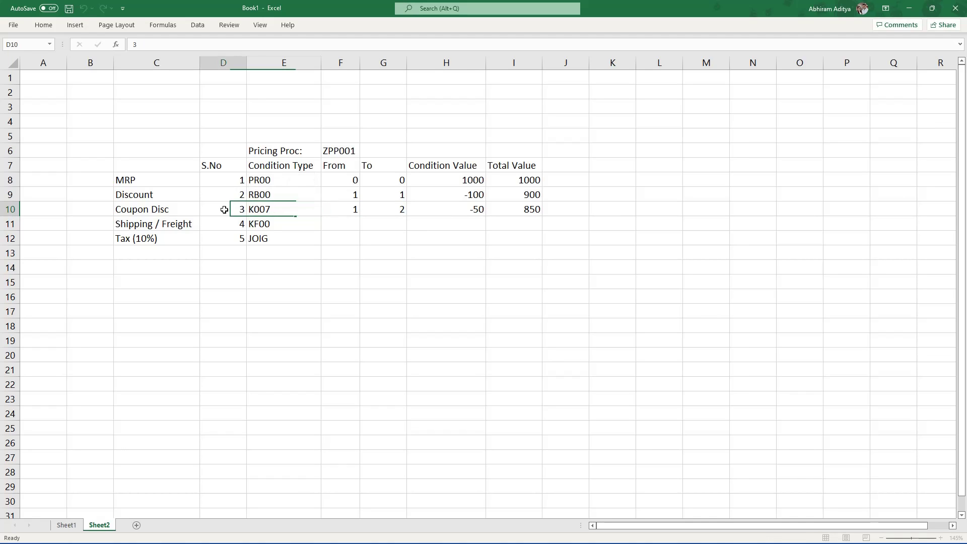
pyautogui.click(382, 210)
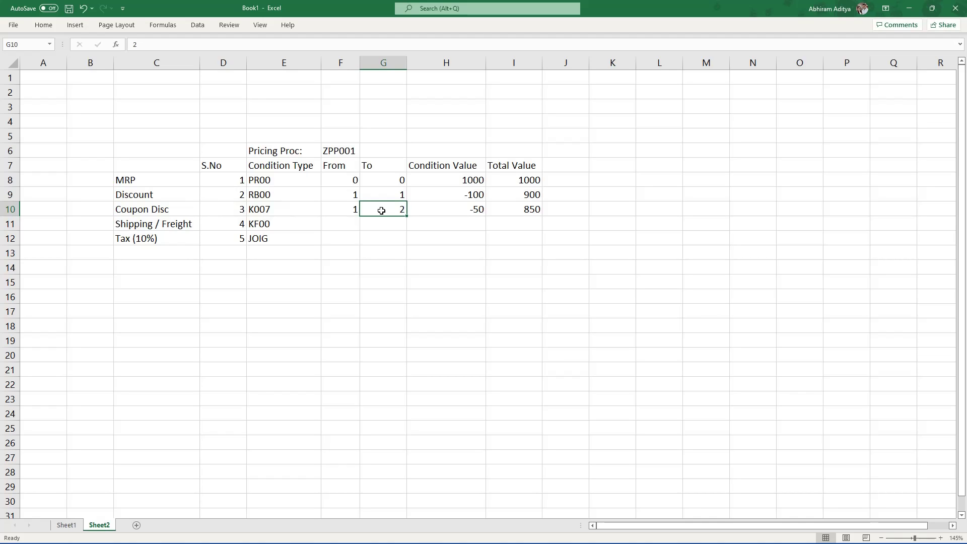
# Insert blank cells below Discount, then undo the oversized four-row insertion.
pyautogui.moveTo(234, 212); pyautogui.dragTo(546, 253)
pyautogui.hotkey('ctrl', 'shift', '+')
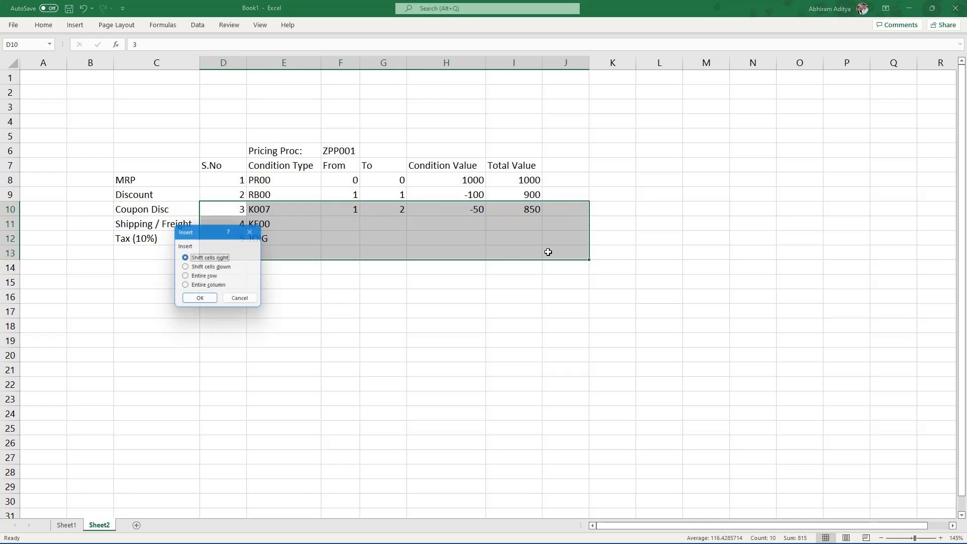
pyautogui.click(199, 268)
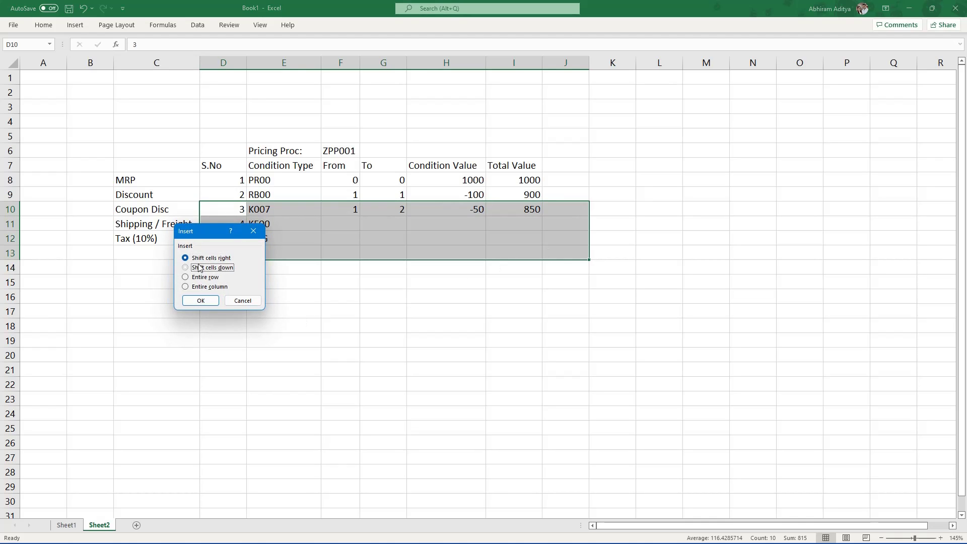
pyautogui.click(197, 304)
pyautogui.click(238, 211)
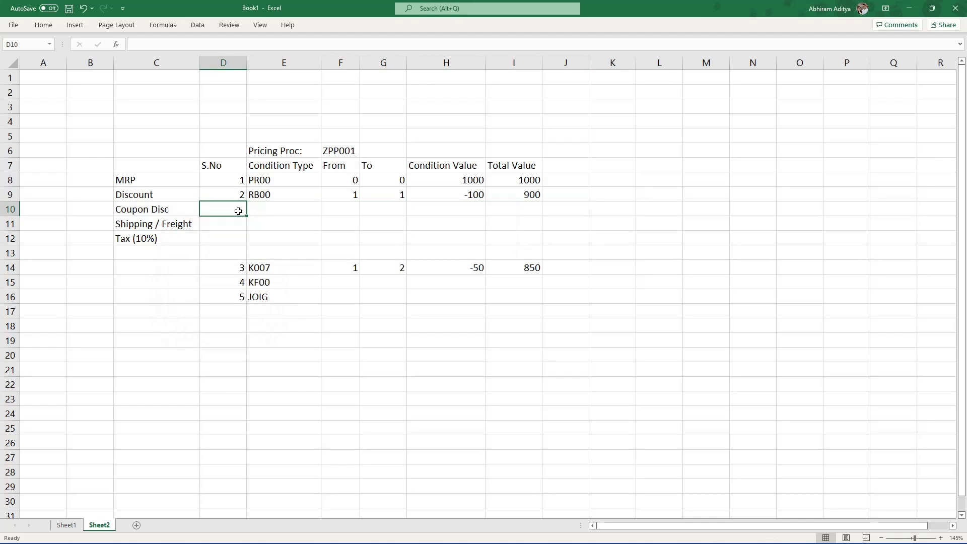
pyautogui.hotkey('ctrl', 'z')
# Shift the Coupon Disc row's cells down one row and move step number 3 into D10.
pyautogui.click(239, 211)
pyautogui.hotkey('shift', 'Right')
pyautogui.hotkey('shift', 'Right')
pyautogui.hotkey('shift', 'Right')
pyautogui.hotkey('shift', 'Right')
pyautogui.hotkey('shift', 'Right')
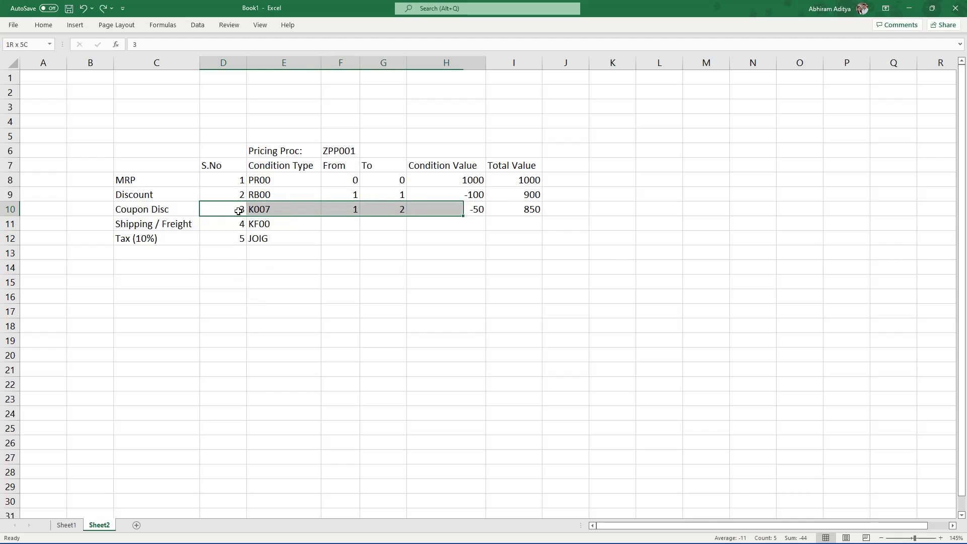
pyautogui.hotkey('ctrl', 'shift', '=')
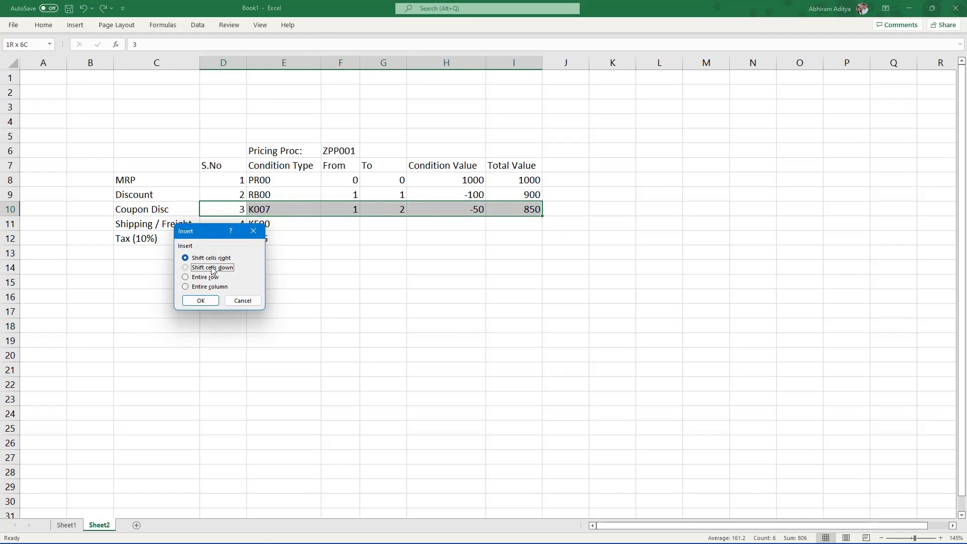
pyautogui.click(200, 300)
pyautogui.click(235, 222)
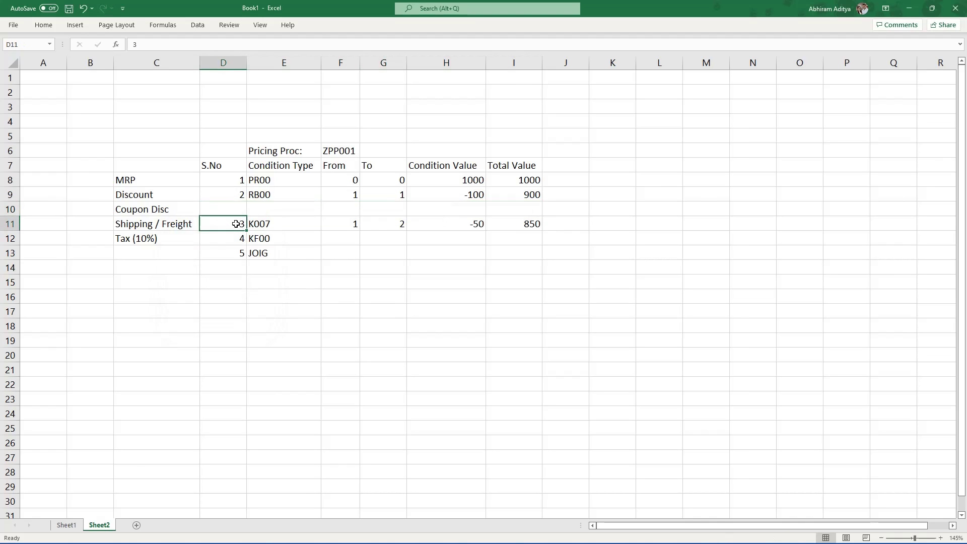
pyautogui.hotkey('ctrl', 'x')
pyautogui.press('Up')
pyautogui.hotkey('ctrl', 'v')
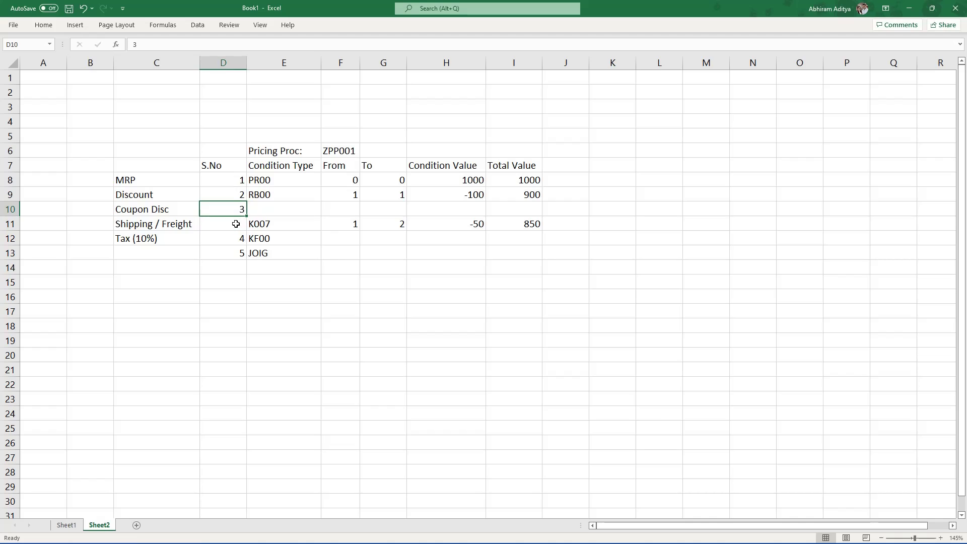
pyautogui.press('Right')
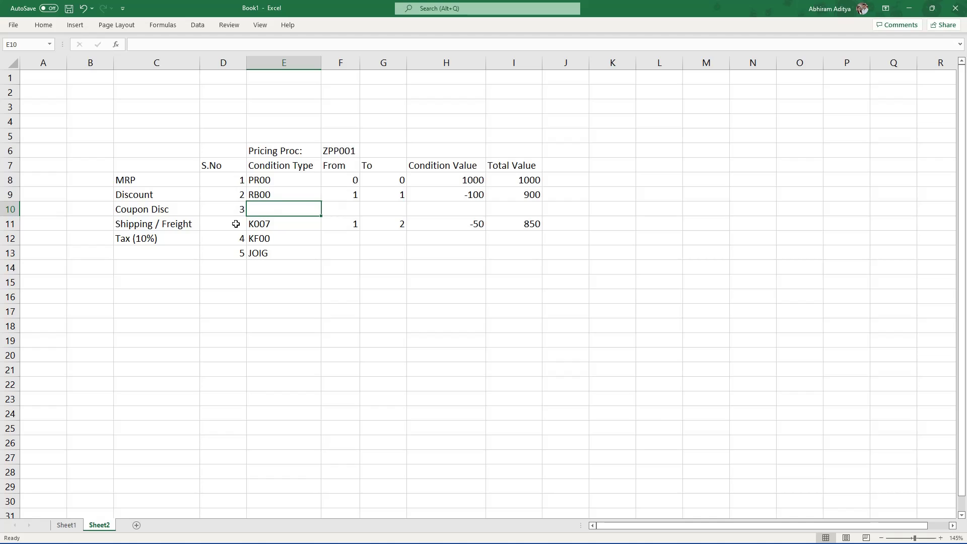
# Label row 10 MRP-Discount with From 1 and To 2.
pyautogui.write('MRP-Disc')
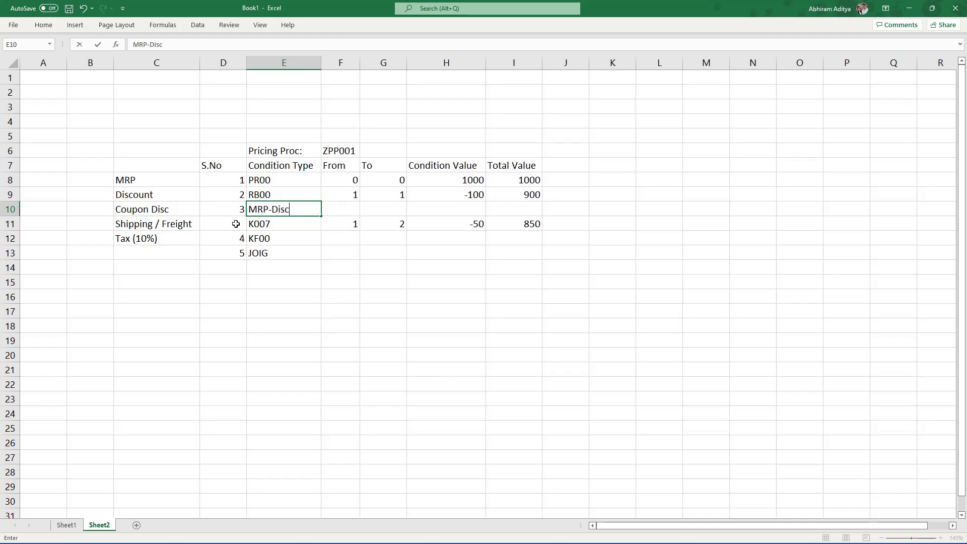
pyautogui.write('ount')
pyautogui.press('Tab')
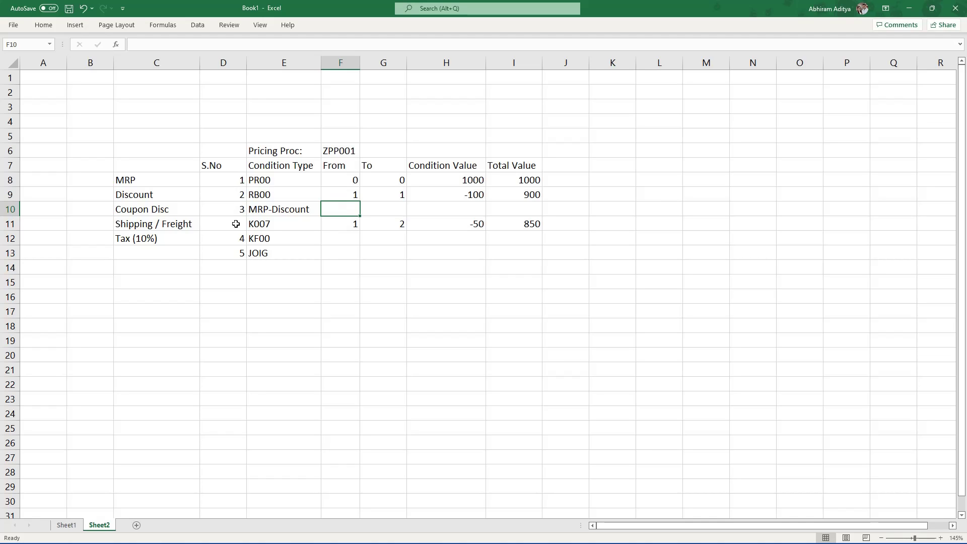
pyautogui.write('1')
pyautogui.press('Tab')
pyautogui.write('2')
pyautogui.press('Tab')
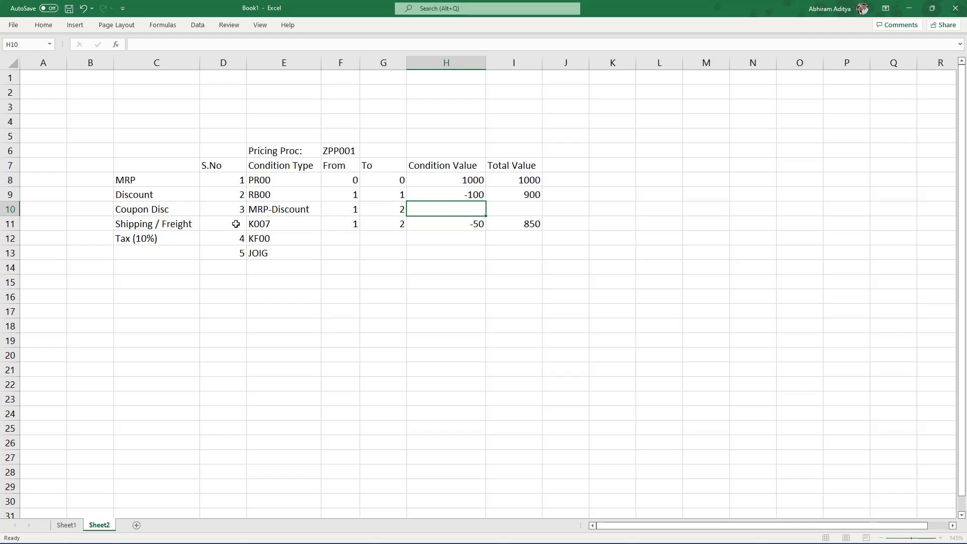
# Enter the subtotal formula =H8+H9 in H10, giving 900.
pyautogui.write('=')
pyautogui.press('Up')
pyautogui.press('Up')
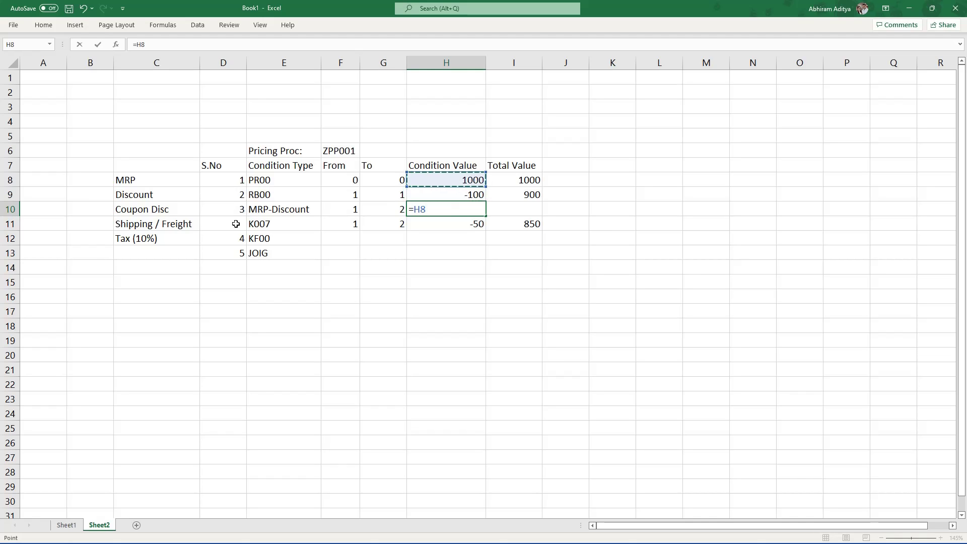
pyautogui.write('+')
pyautogui.press('Up')
pyautogui.press('Return')
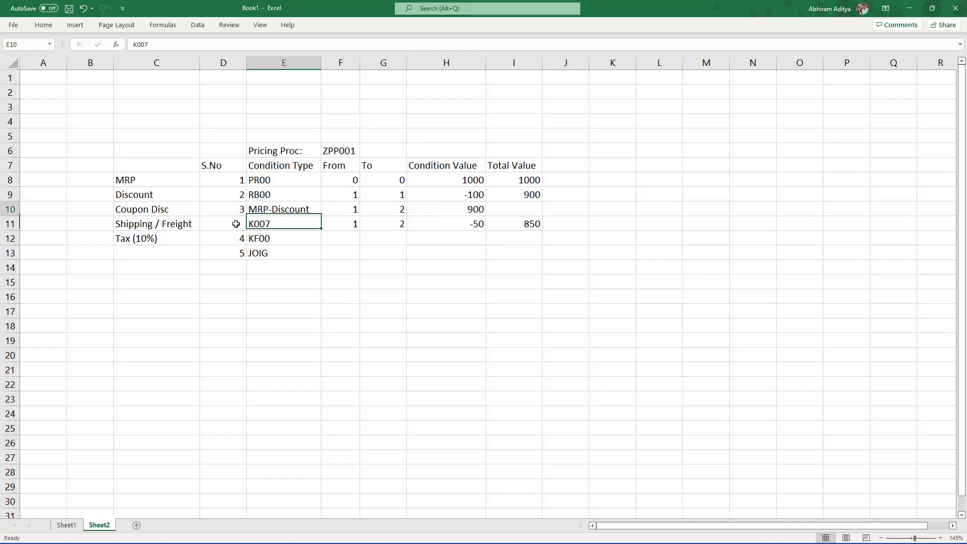
pyautogui.click(236, 224)
# Enter step number 4 and clear the leftover step numbers 4 and 5 below it.
pyautogui.write('4')
pyautogui.press('Return')
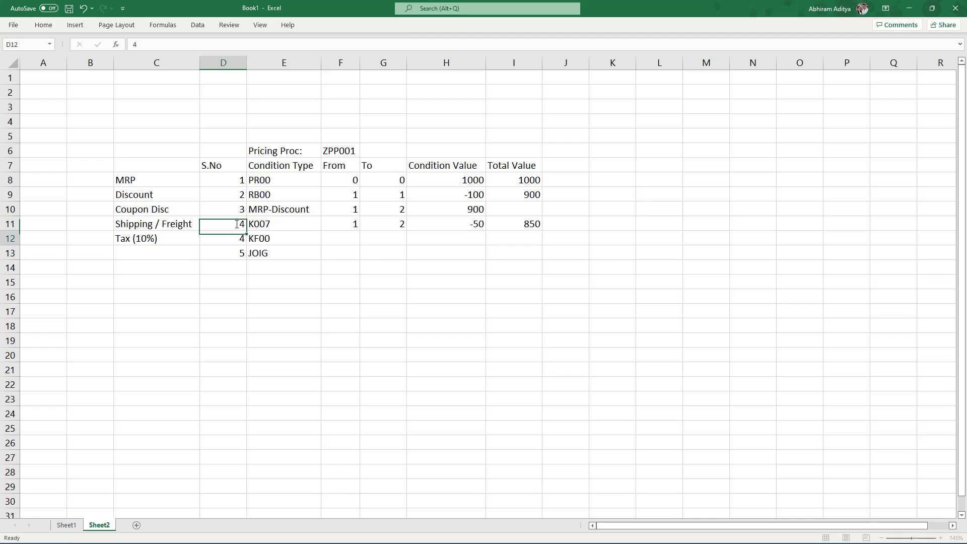
pyautogui.hotkey('shift', 'Down')
pyautogui.press('Delete')
# Move the Coupon Disc, Shipping and Tax labels down one row.
pyautogui.press('Up')
pyautogui.press('Right')
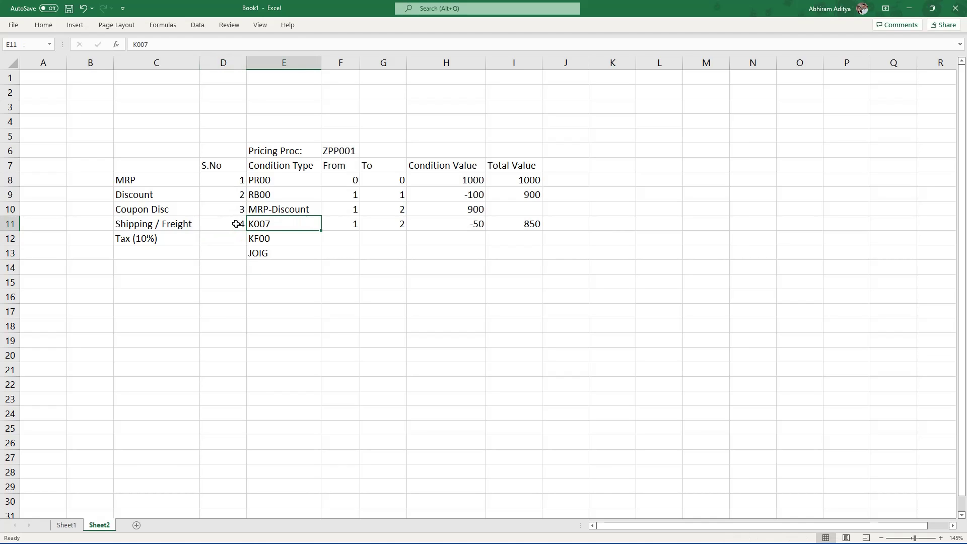
pyautogui.press('Left')
pyautogui.press('Left')
pyautogui.press('Up')
pyautogui.hotkey('shift', 'Down')
pyautogui.hotkey('shift', 'Down')
pyautogui.hotkey('ctrl', 'c')
pyautogui.press('Down')
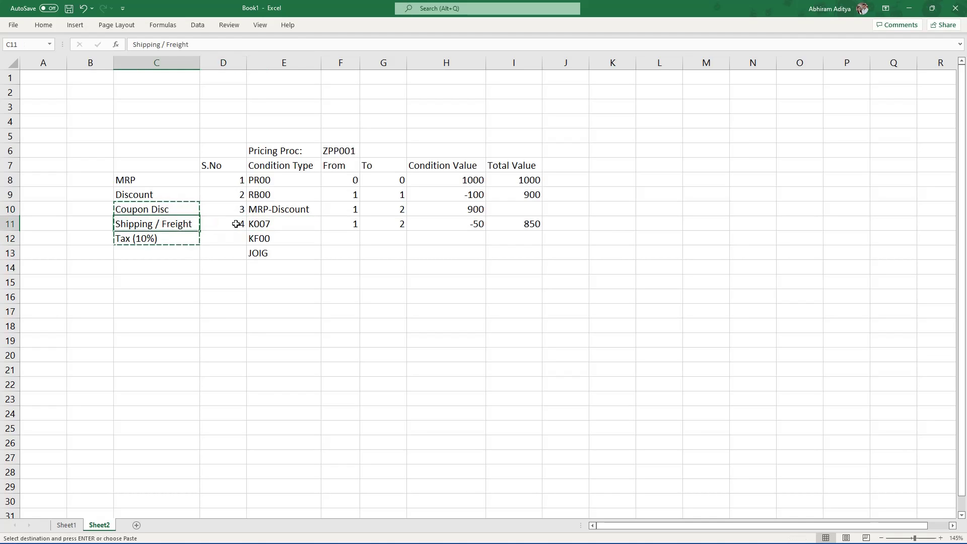
pyautogui.press('Return')
# Move the MRP-Discount entry into label cell C10 and wrap it as (MRP-Discount).
pyautogui.press('Down')
pyautogui.press('Right')
pyautogui.press('Right')
pyautogui.press('Up')
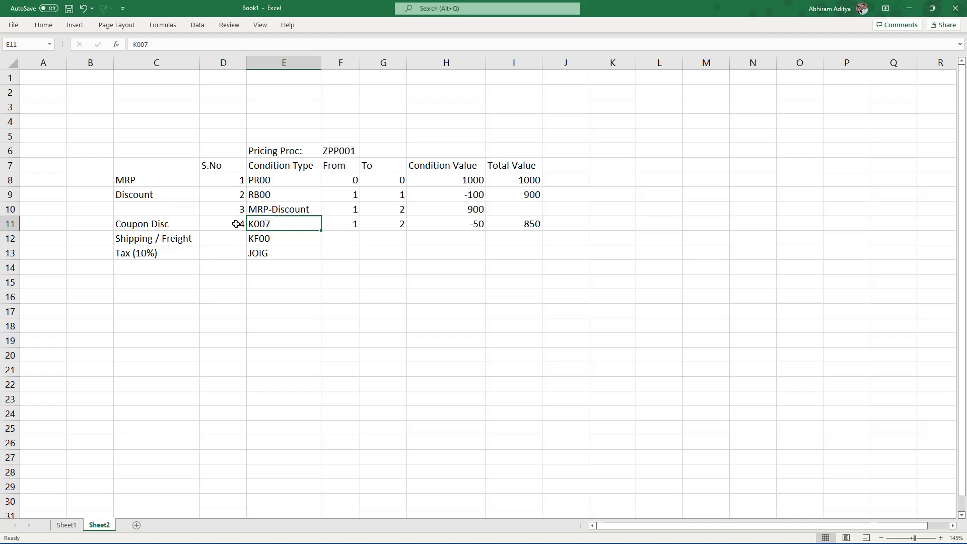
pyautogui.press('Up')
pyautogui.hotkey('ctrl', 'x')
pyautogui.press('Left')
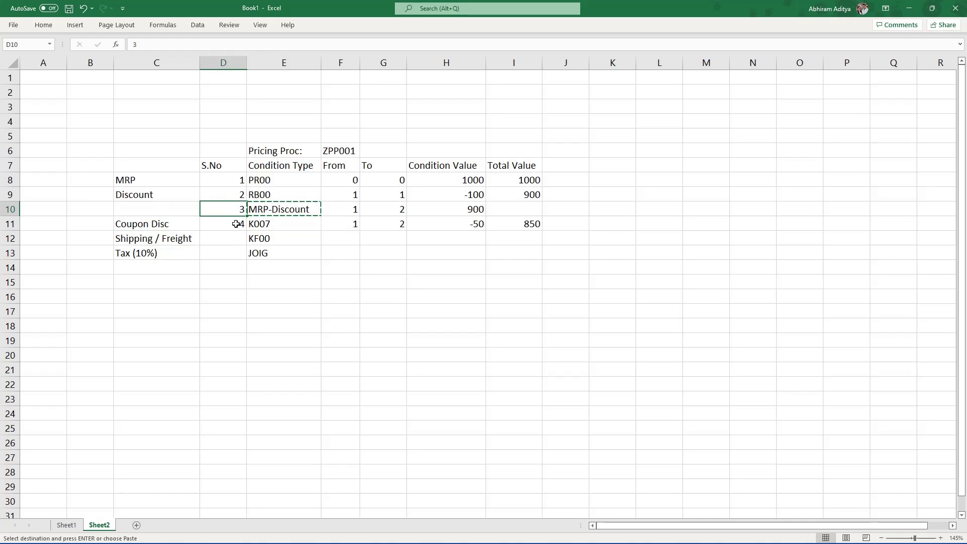
pyautogui.press('Left')
pyautogui.press('Return')
pyautogui.press('F2')
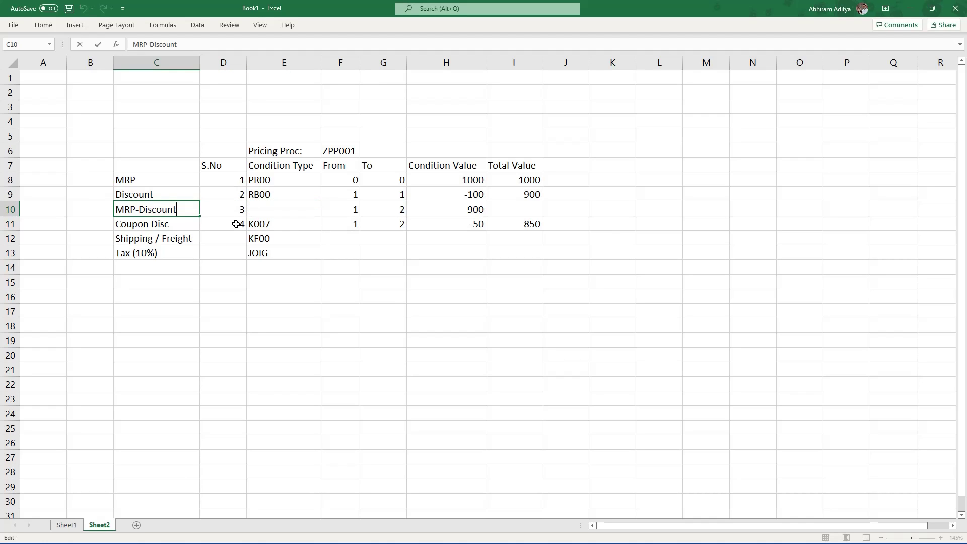
pyautogui.write(')')
pyautogui.press('Home')
pyautogui.write('(')
pyautogui.press('Return')
# Replace the K007 row's From and To values 1 and 2 with 3 and 3.
pyautogui.press('Down')
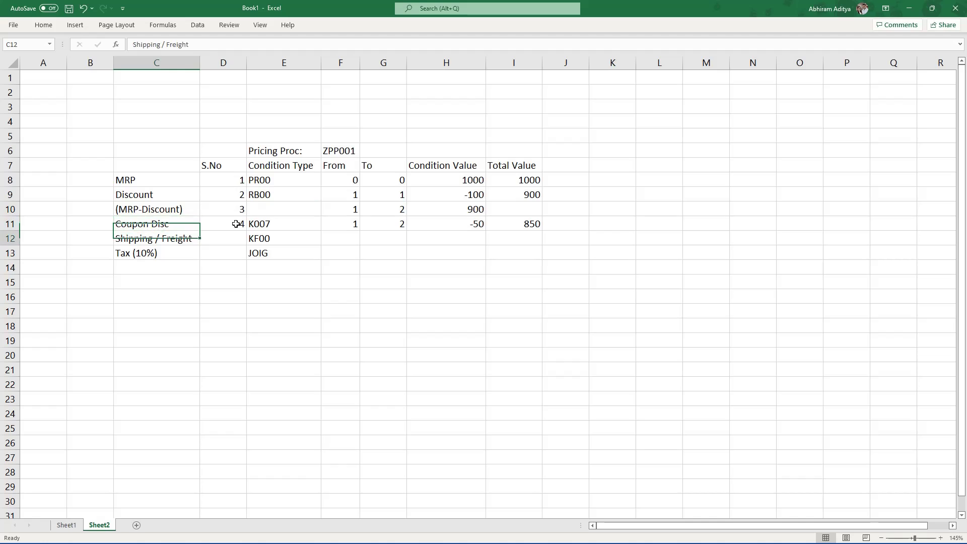
pyautogui.press('Up')
pyautogui.press('Right')
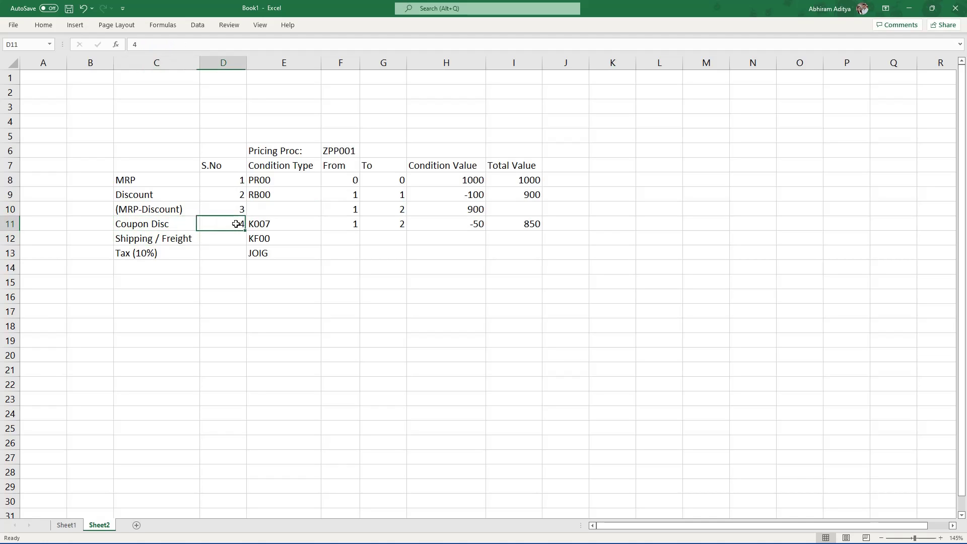
pyautogui.press('Right')
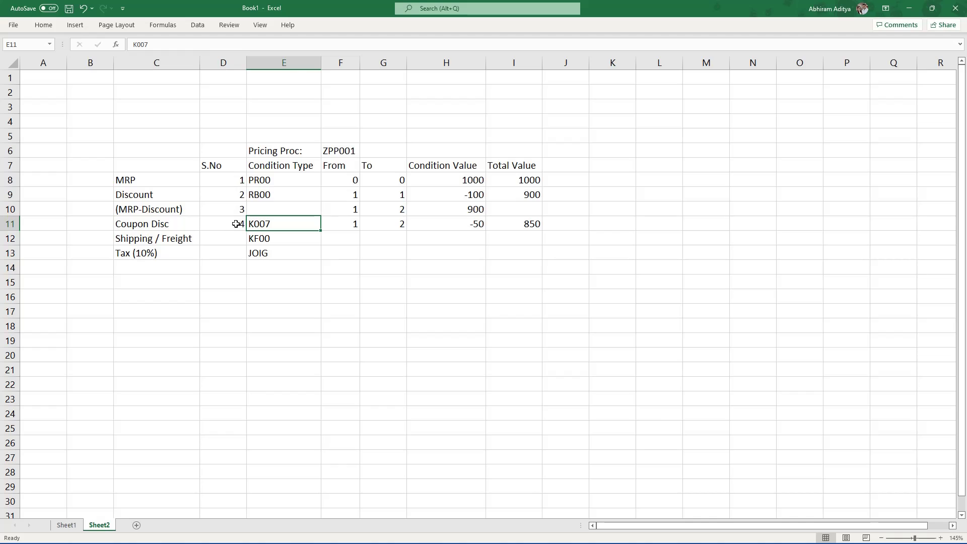
pyautogui.press('Right')
pyautogui.hotkey('shift', 'Right')
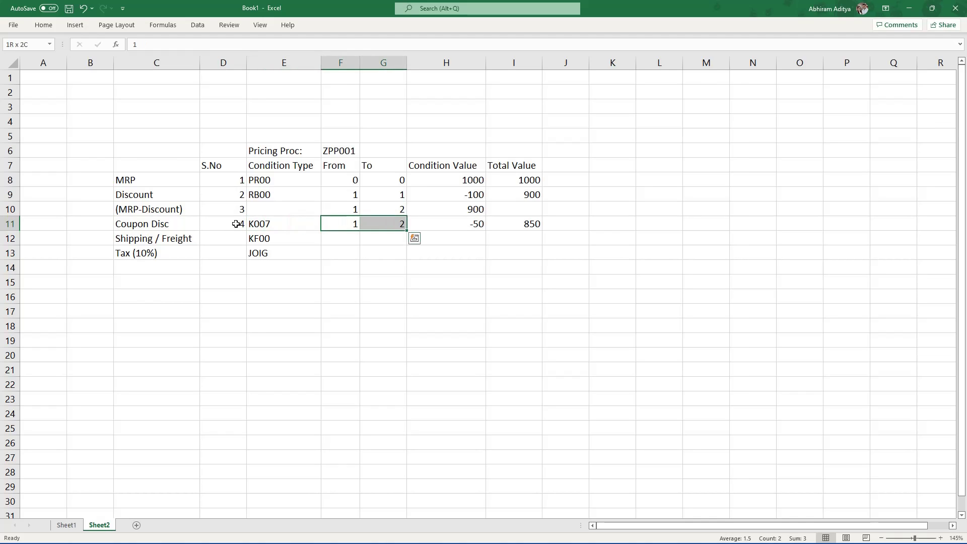
pyautogui.press('Delete')
pyautogui.press('Left')
pyautogui.press('Right')
pyautogui.write('3')
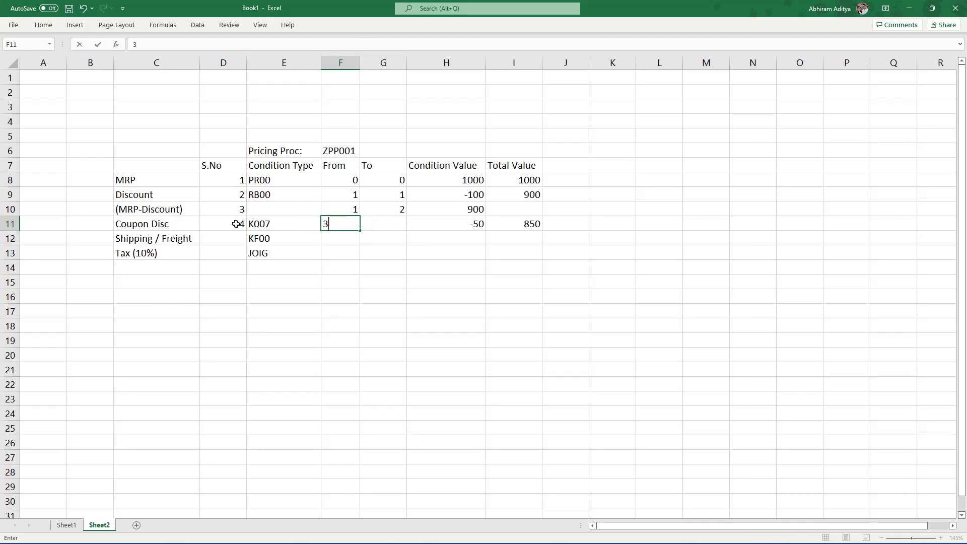
pyautogui.press('Tab')
pyautogui.write('3')
pyautogui.press('Return')
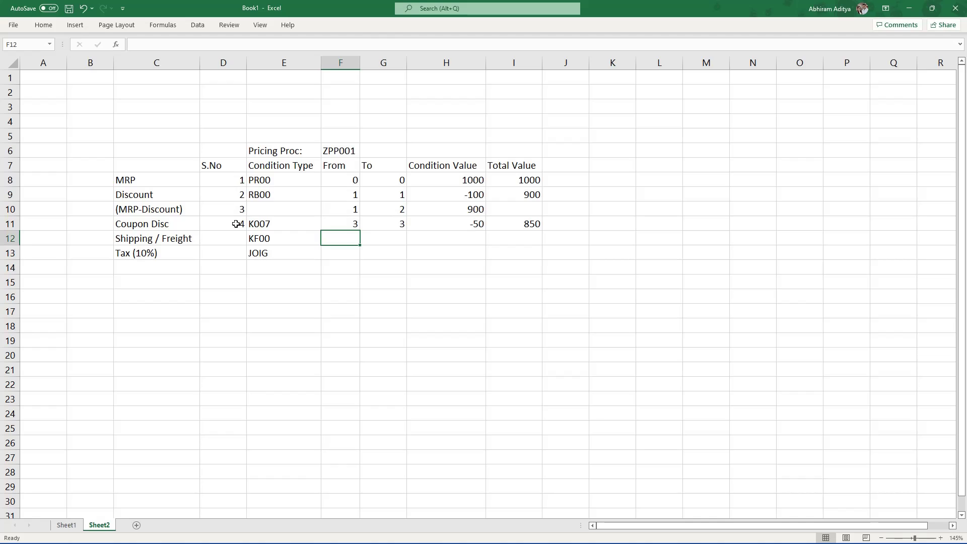
pyautogui.press('Right')
pyautogui.press('Up')
pyautogui.press('Right')
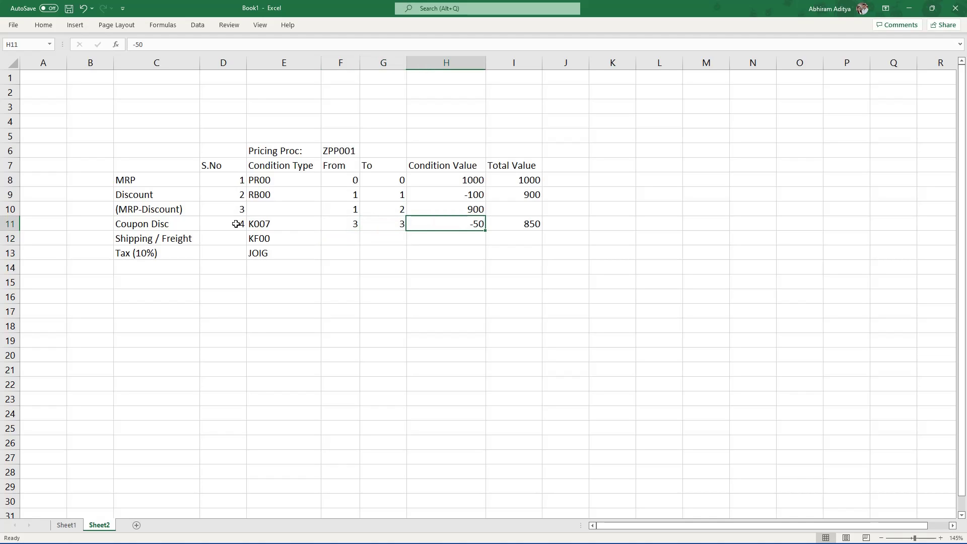
pyautogui.press('Right')
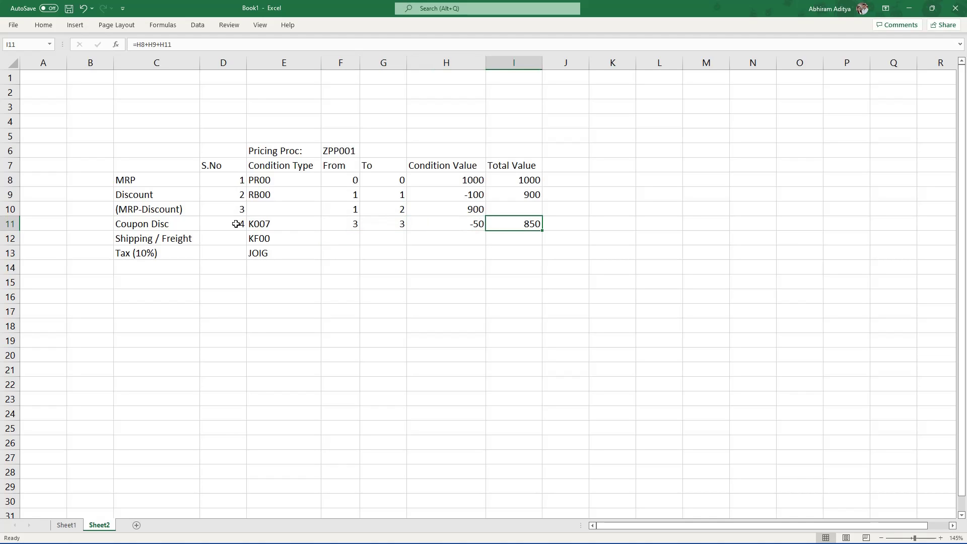
# Rewrite the Coupon Disc total in I11 as =H10+H11, giving 850 from the 900 subtotal.
pyautogui.press('BackSpace')
pyautogui.press('Escape')
pyautogui.write('=')
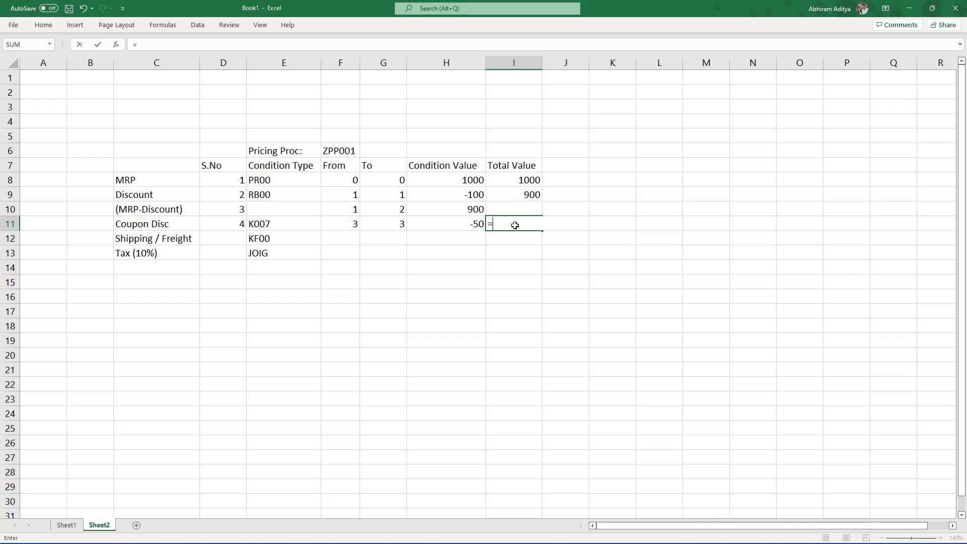
pyautogui.press('Left')
pyautogui.press('Up')
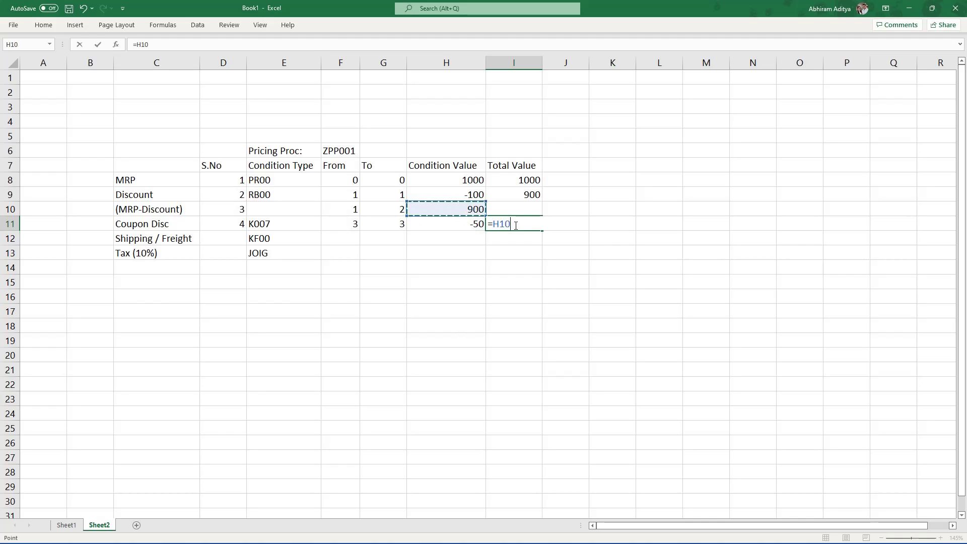
pyautogui.write('+')
pyautogui.press('Left')
pyautogui.press('Return')
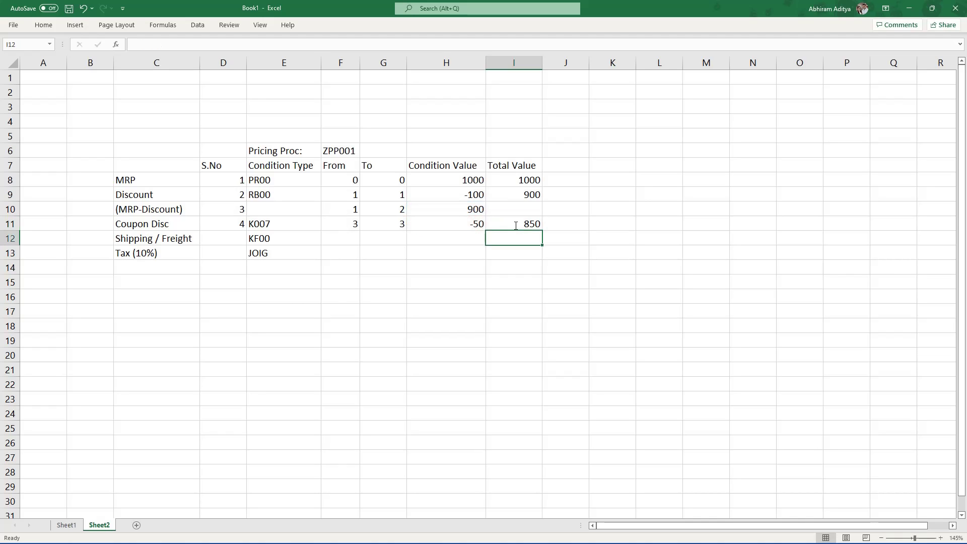
pyautogui.click(515, 224)
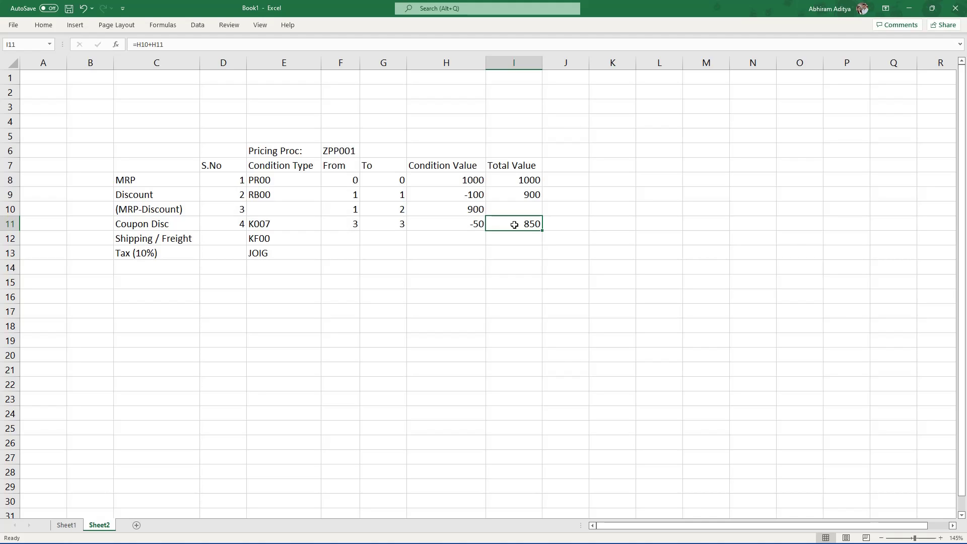
pyautogui.press('Left')
pyautogui.press('Left')
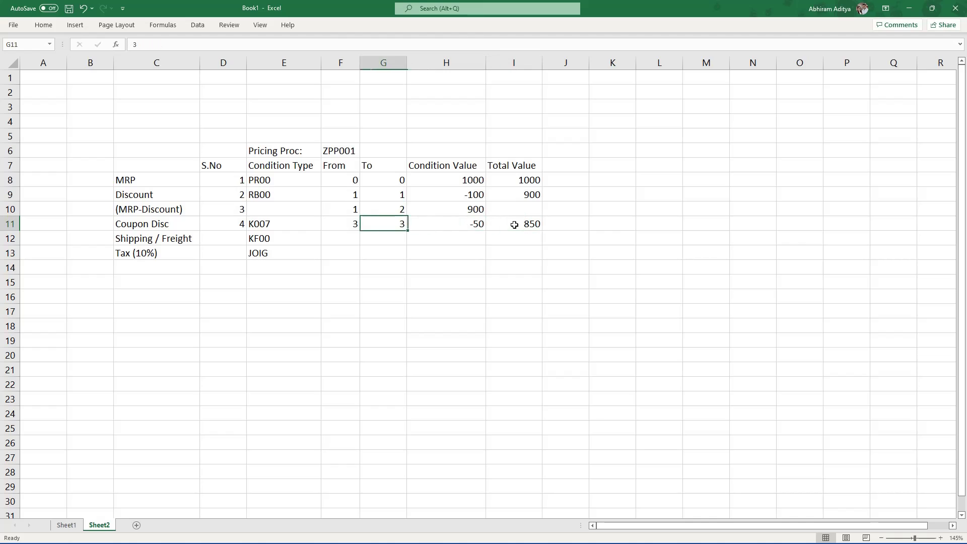
pyautogui.press('Left')
pyautogui.press('Up')
pyautogui.press('Left')
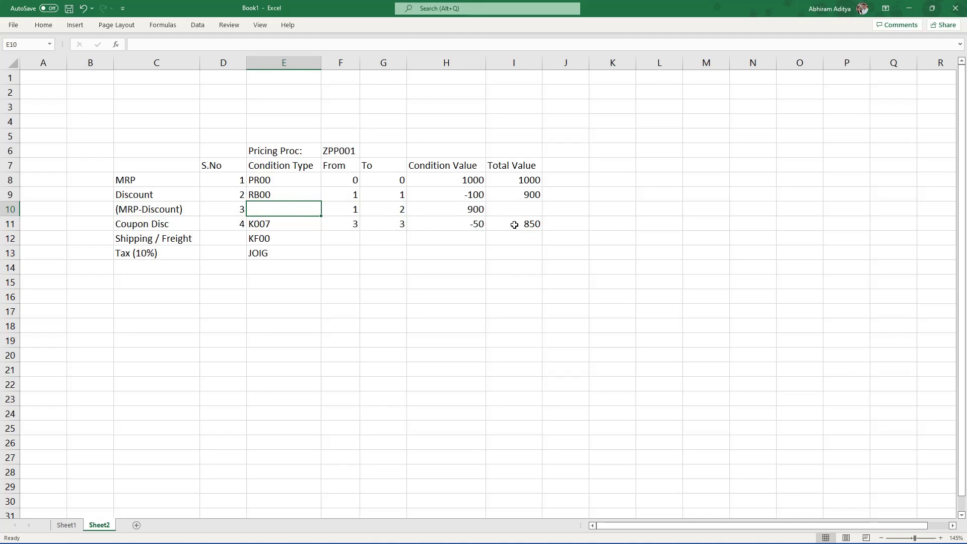
pyautogui.press('Down')
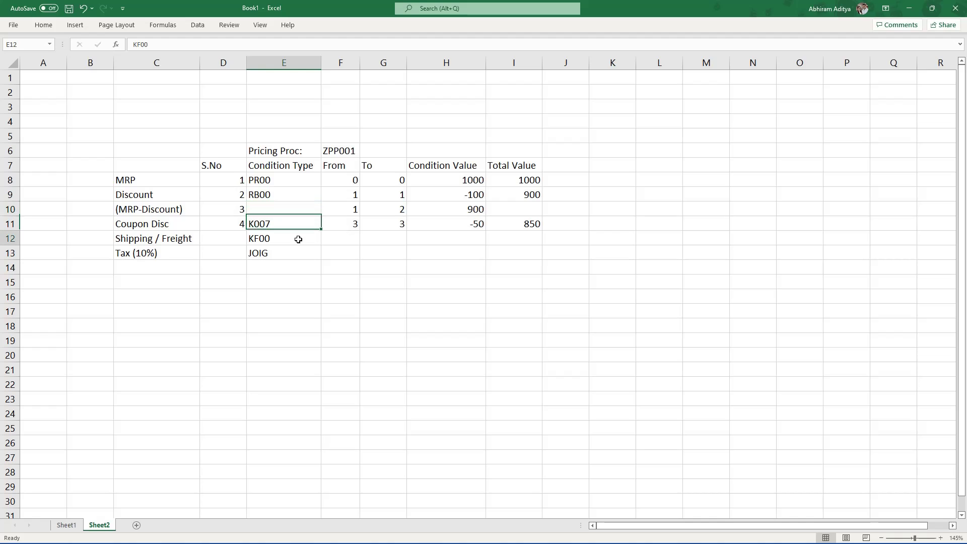
pyautogui.press('Down')
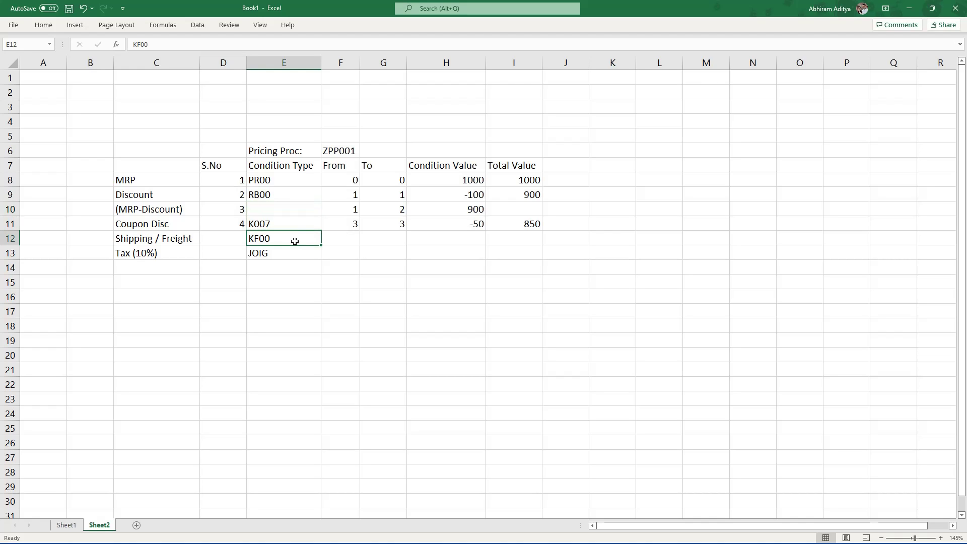
pyautogui.press('Left')
pyautogui.press('Left')
# Insert a blank row 12 above the Shipping / Freight row.
pyautogui.hotkey('ctrl', 'space')
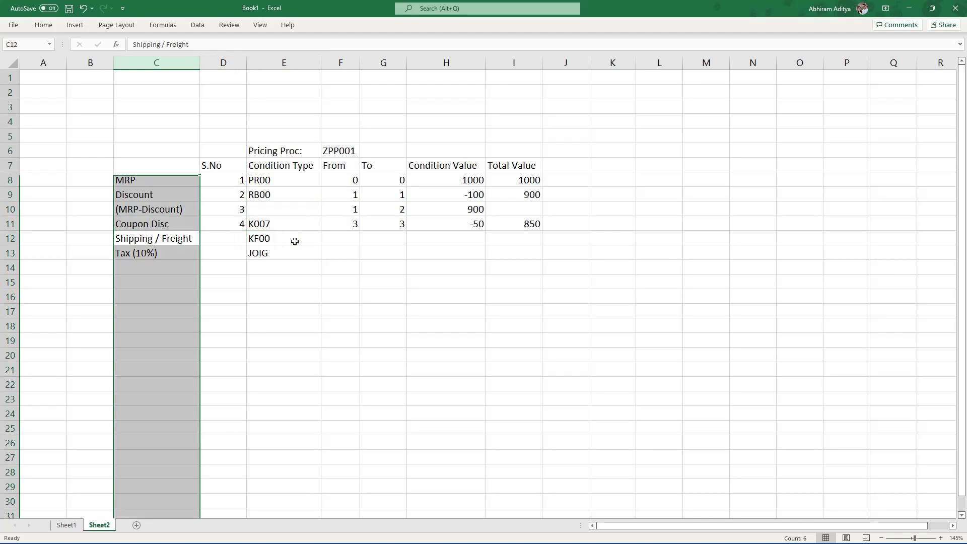
pyautogui.press('Down')
pyautogui.press('Up')
pyautogui.hotkey('shift', 'space')
pyautogui.hotkey('ctrl', 'shift', '+')
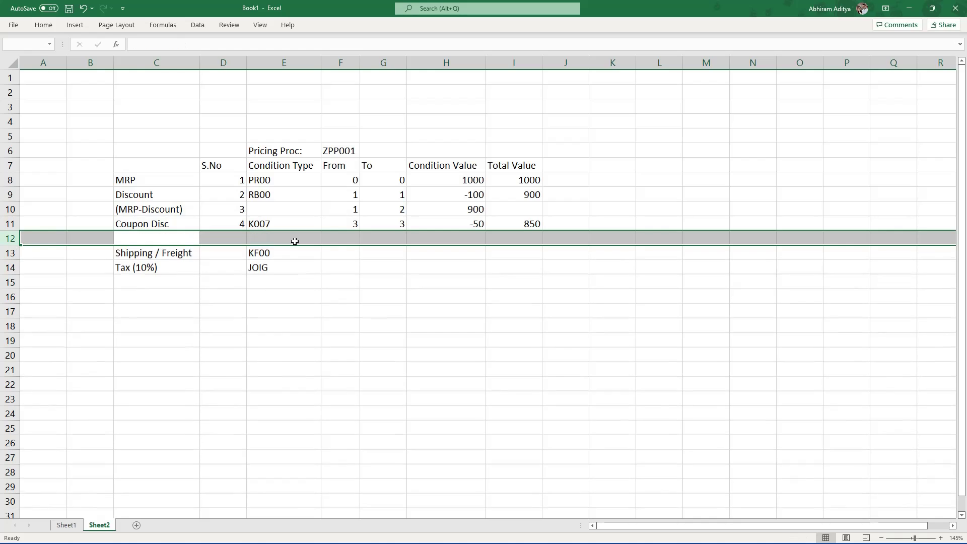
pyautogui.press('Down')
pyautogui.press('Up')
# Label the new row 'Discount MRP - Coupon Disc' with step number 5.
pyautogui.write('Discount')
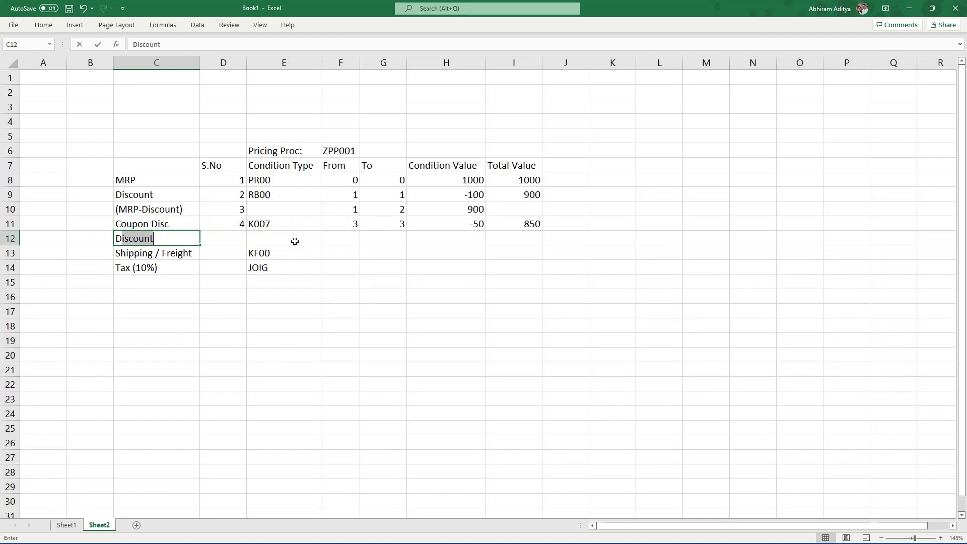
pyautogui.write(' MRP -')
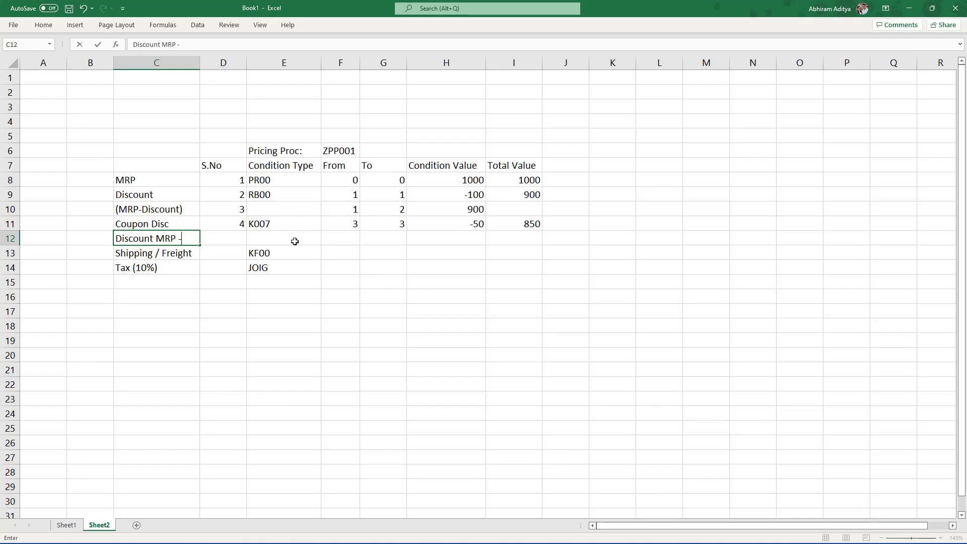
pyautogui.write(' Coupon Disc')
pyautogui.press('Tab')
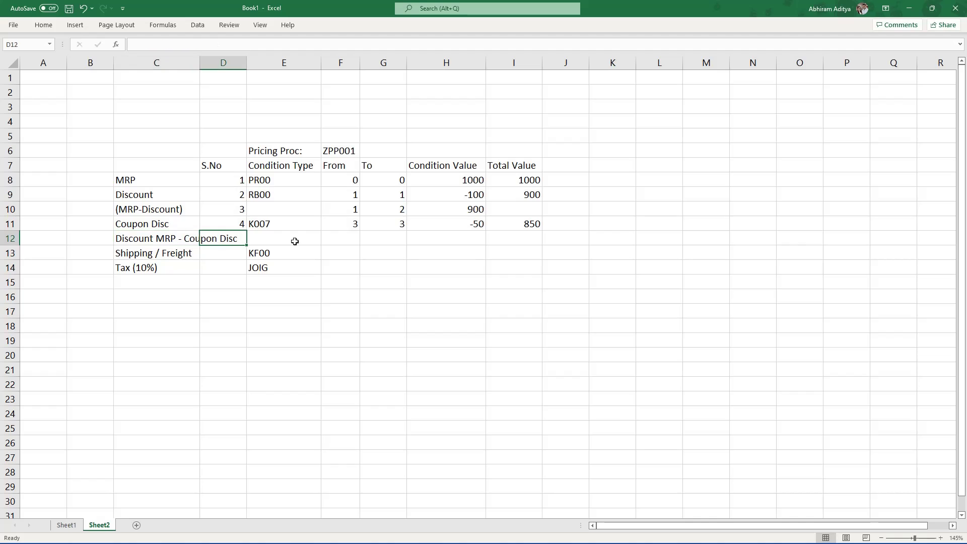
pyautogui.write('5')
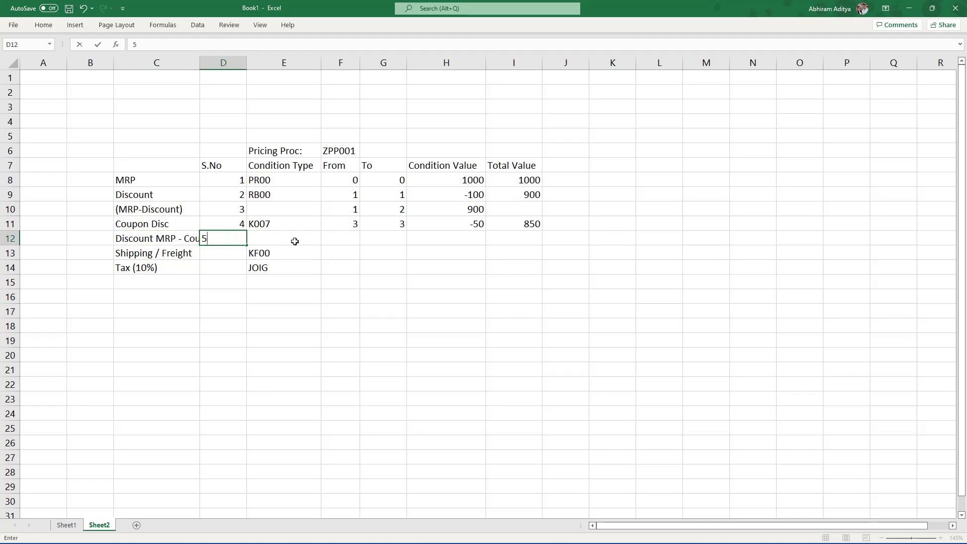
pyautogui.press('Tab')
pyautogui.press('Left')
pyautogui.press('Down')
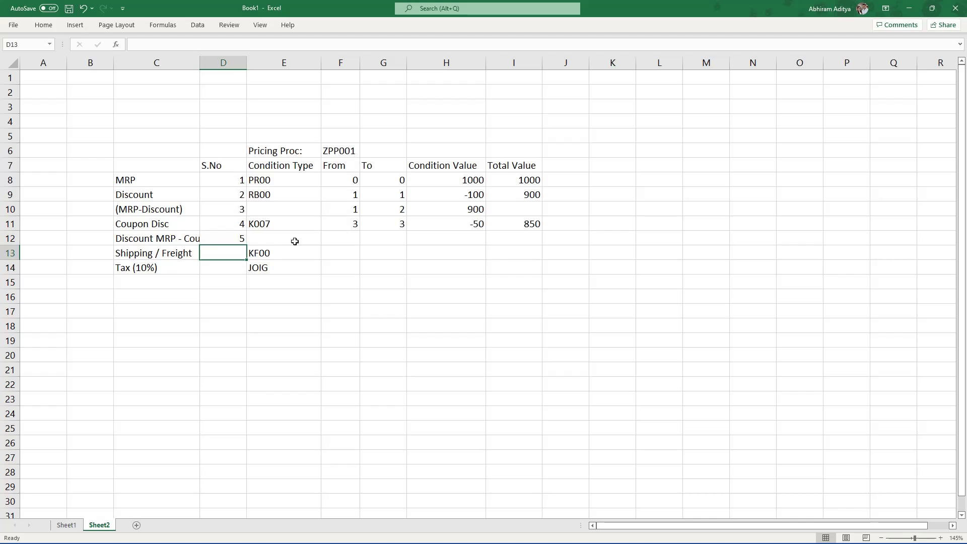
# Number MRP 100 and Discount 200, and place step 300 on the Coupon Disc row.
pyautogui.press('Up')
pyautogui.press('Up')
pyautogui.press('Up')
pyautogui.press('Up')
pyautogui.press('Up')
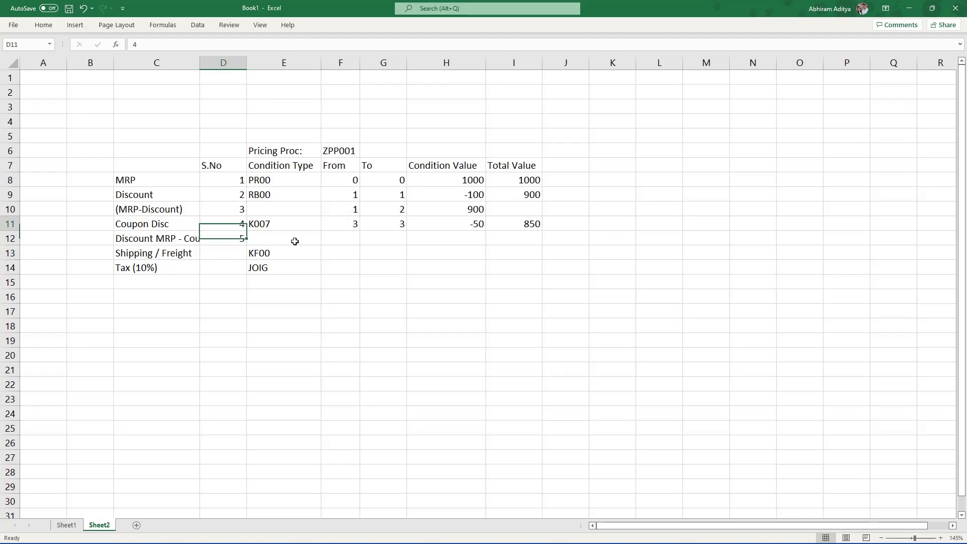
pyautogui.write('100')
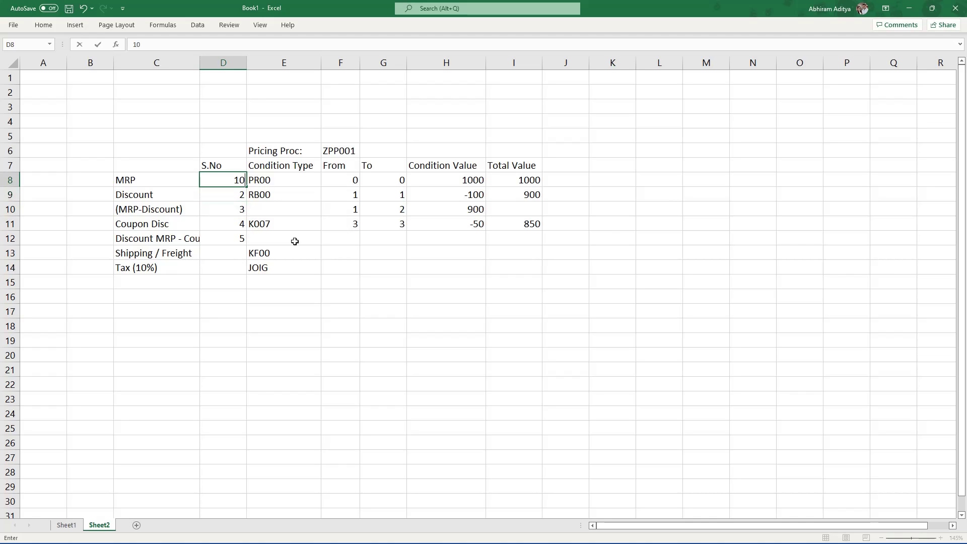
pyautogui.press('Return')
pyautogui.write('2')
pyautogui.write('00')
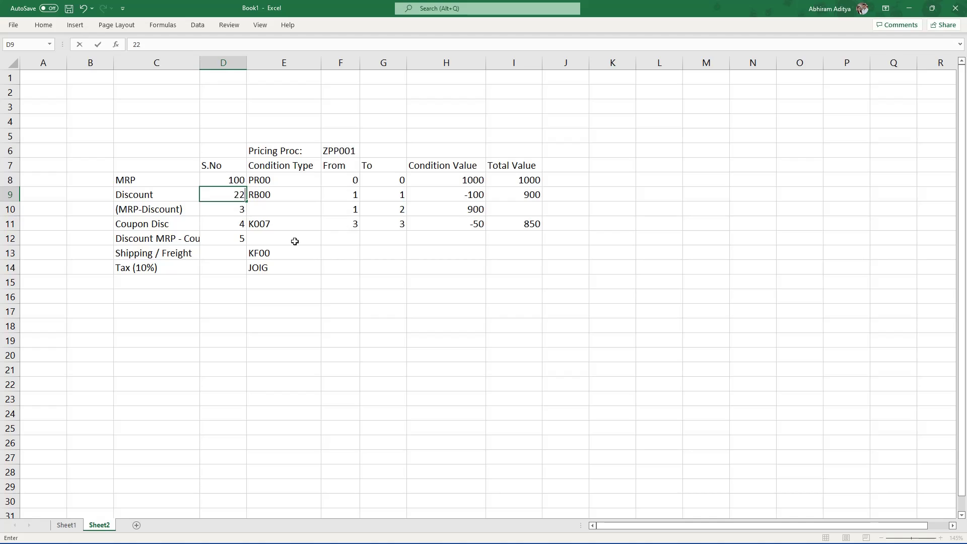
pyautogui.press('Return')
pyautogui.write('300')
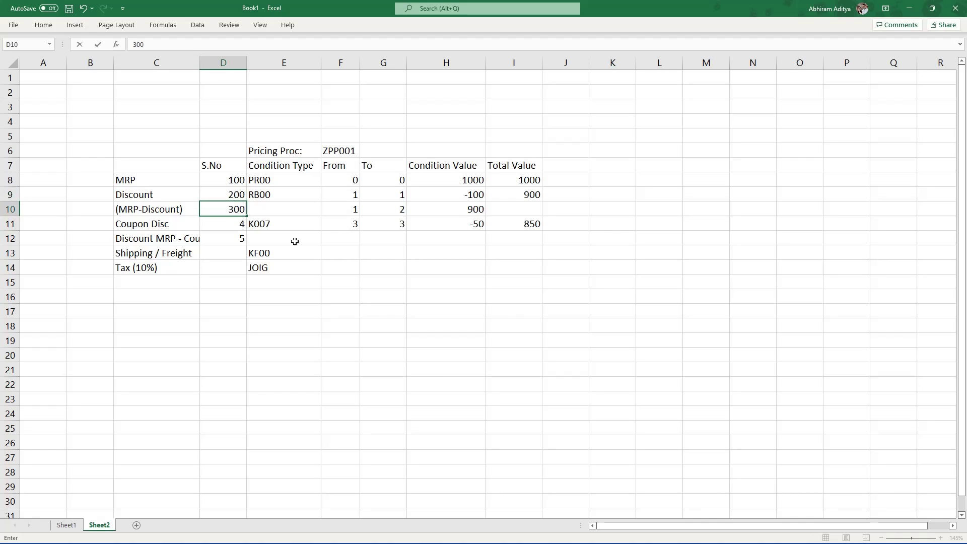
pyautogui.press('Return')
pyautogui.press('Up')
pyautogui.hotkey('ctrl', 'x')
pyautogui.press('Down')
pyautogui.press('Return')
pyautogui.press('Down')
pyautogui.press('Down')
# Number Shipping / Freight 400 and Tax (10%) 500, and remove the 5 from the new row.
pyautogui.write('400')
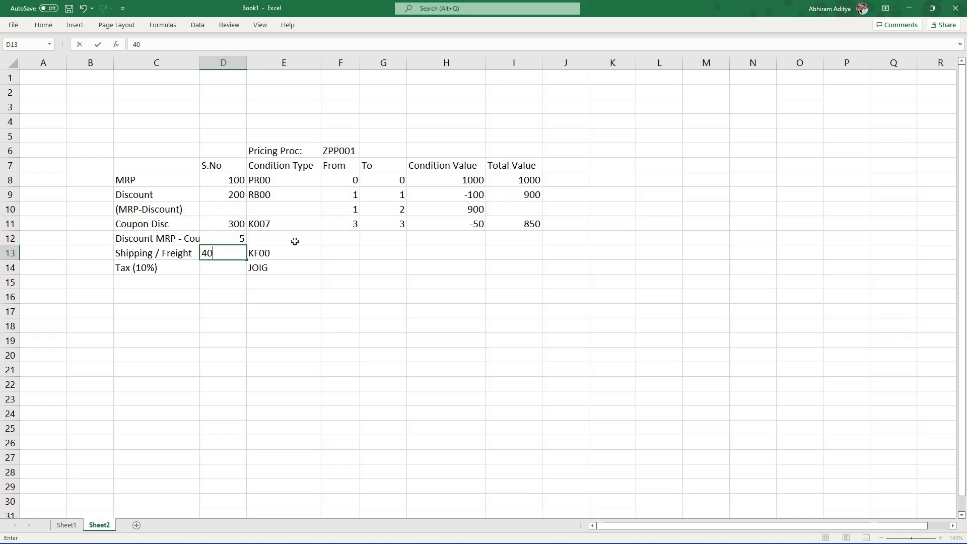
pyautogui.press('Return')
pyautogui.write('500')
pyautogui.press('Return')
pyautogui.press('Up')
pyautogui.press('Up')
pyautogui.press('Up')
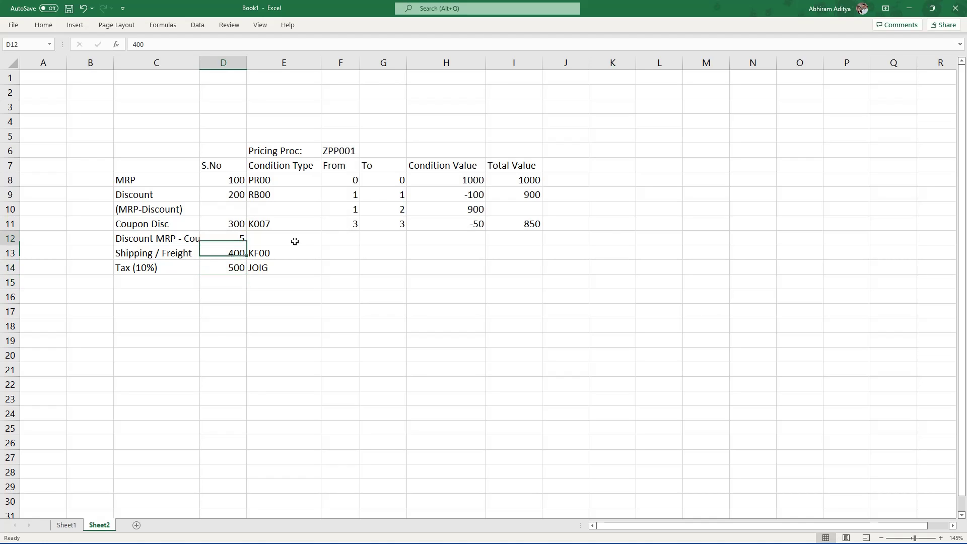
pyautogui.press('Delete')
pyautogui.press('Up')
pyautogui.press('Up')
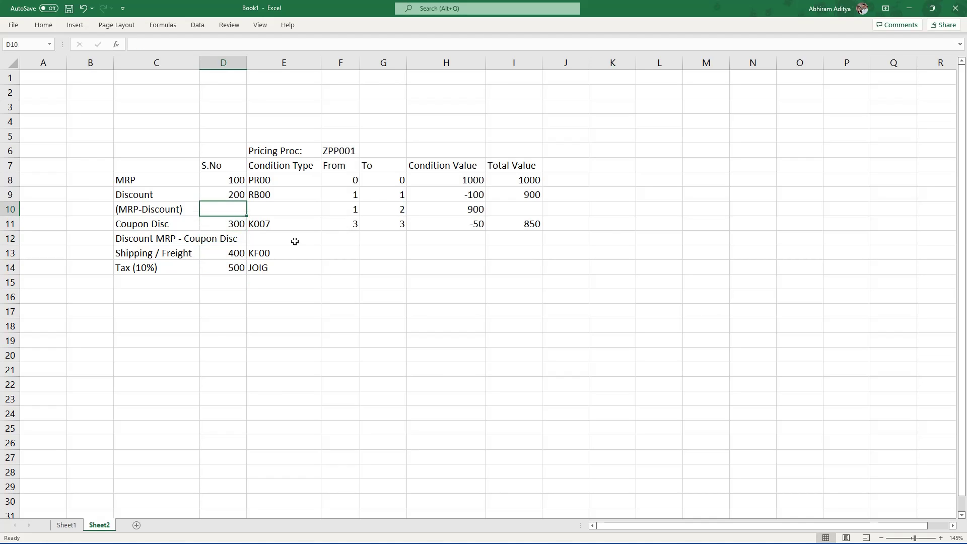
pyautogui.moveTo(234, 181); pyautogui.dragTo(236, 192)
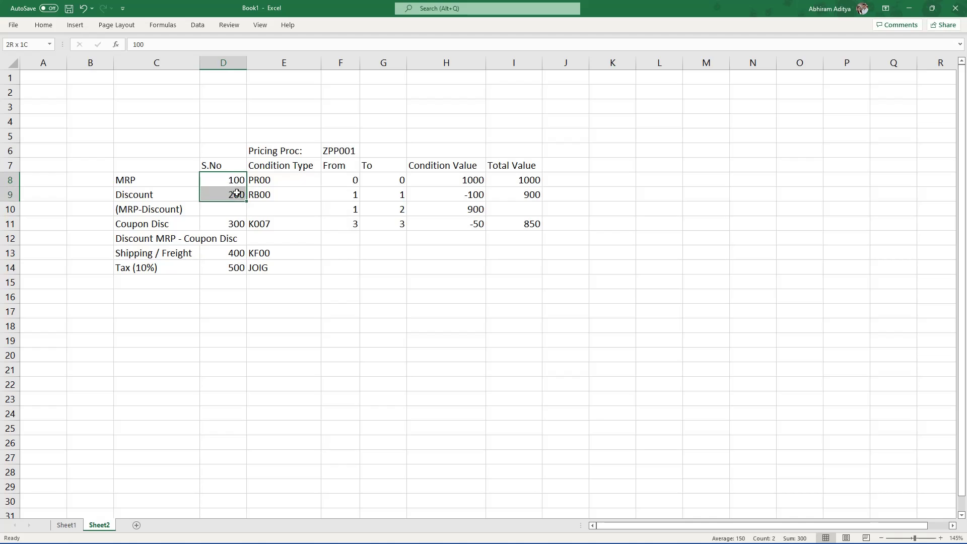
pyautogui.click(233, 210)
pyautogui.click(231, 225)
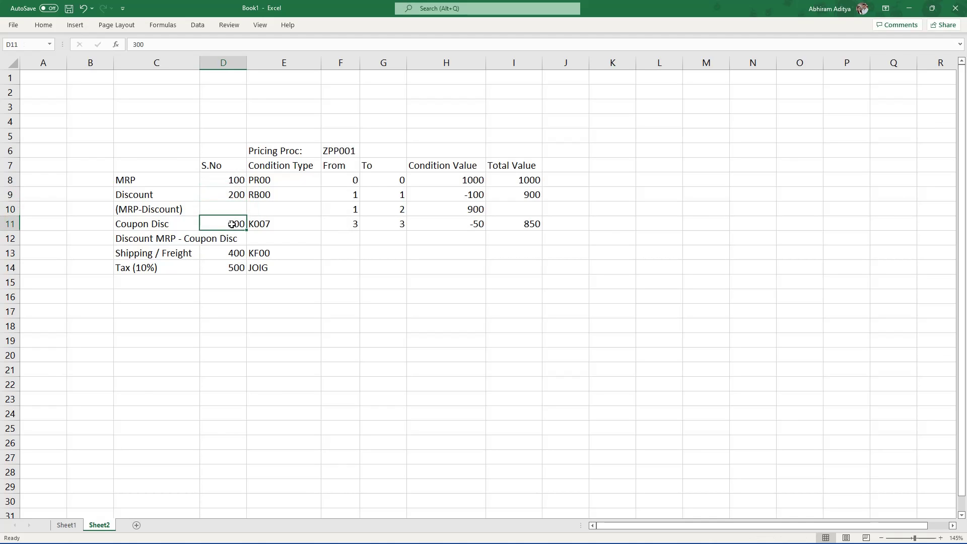
pyautogui.click(227, 211)
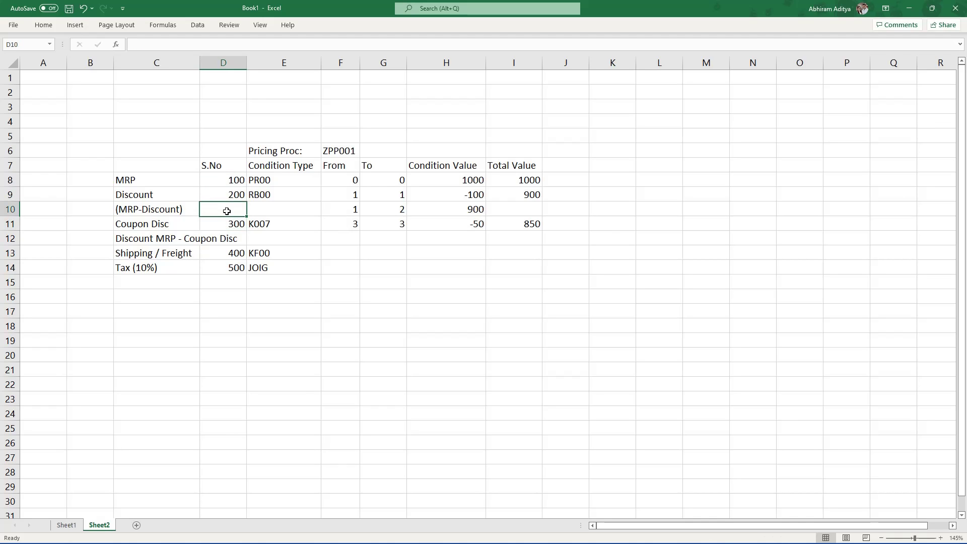
# Give the (MRP-Discount) row step number 201.
pyautogui.write('201')
pyautogui.press('Tab')
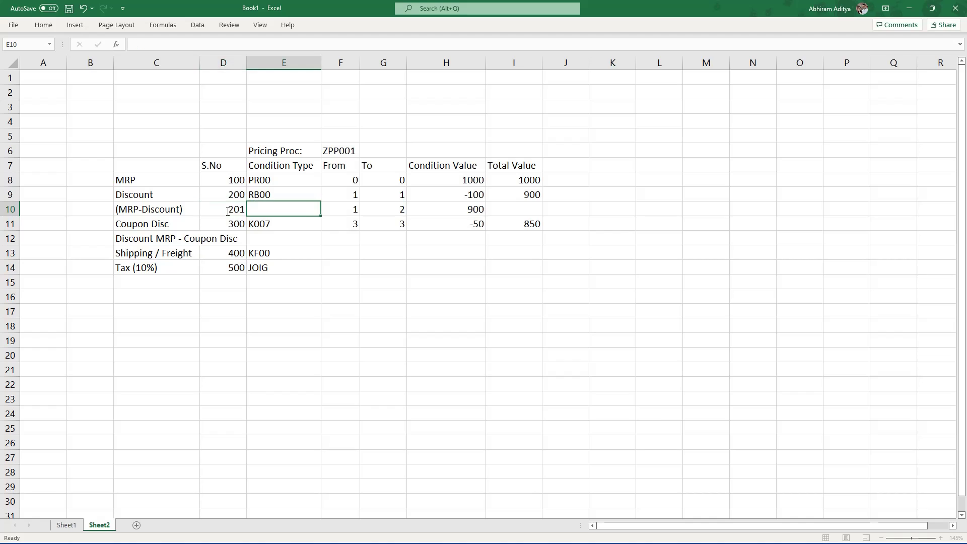
pyautogui.press('Right')
pyautogui.press('Right')
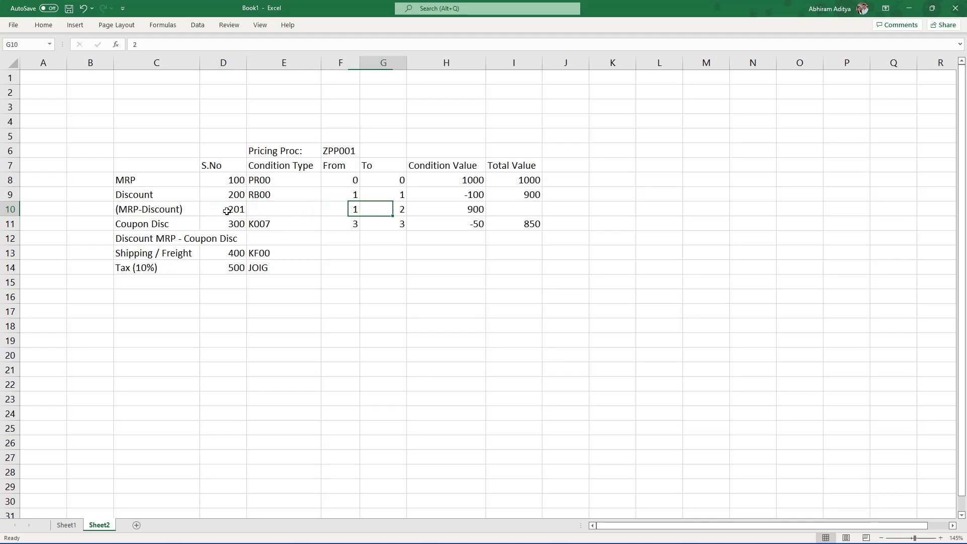
pyautogui.press('Down')
pyautogui.press('Left')
pyautogui.press('Up')
pyautogui.press('Up')
pyautogui.press('Up')
pyautogui.press('Down')
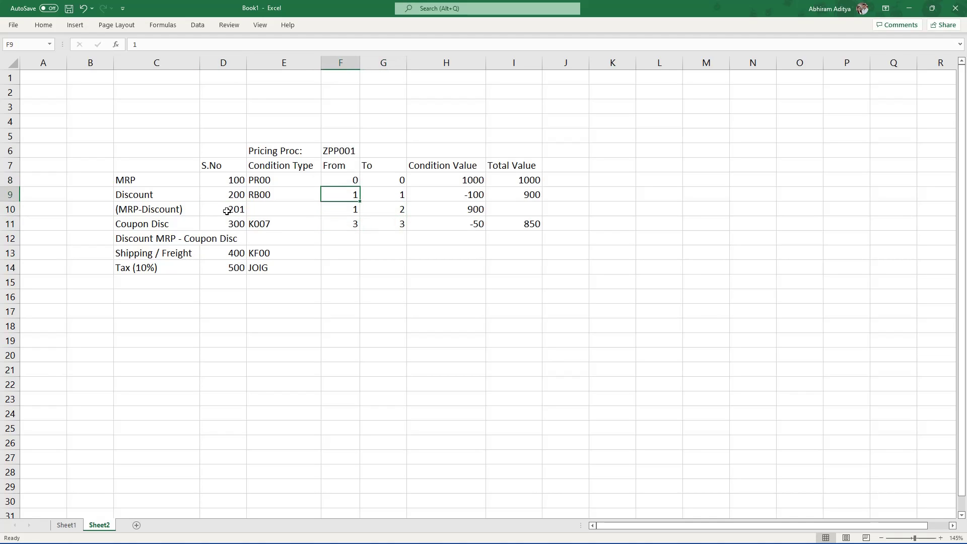
# Set the (MRP-Discount) row's From and To range to 100 and 200.
pyautogui.write('100')
pyautogui.press('Tab')
pyautogui.write('100')
pyautogui.press('Return')
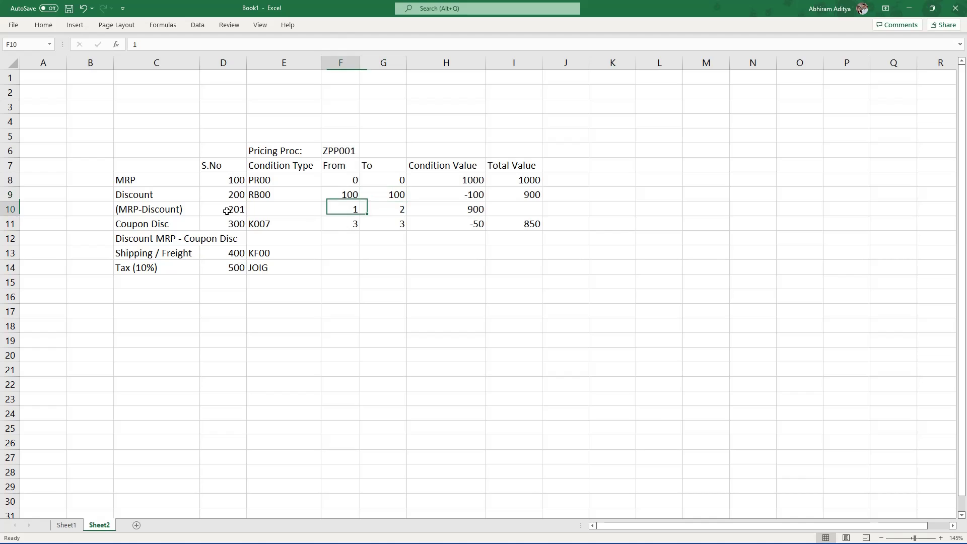
pyautogui.write('100')
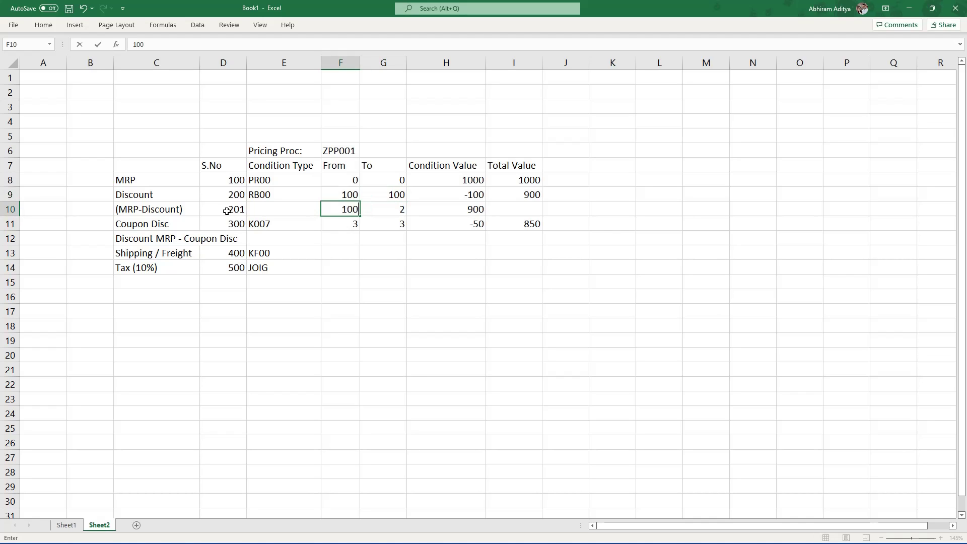
pyautogui.press('Tab')
pyautogui.write('200')
pyautogui.press('Return')
# Set the Coupon Disc row's From and To both to 201.
pyautogui.write('201')
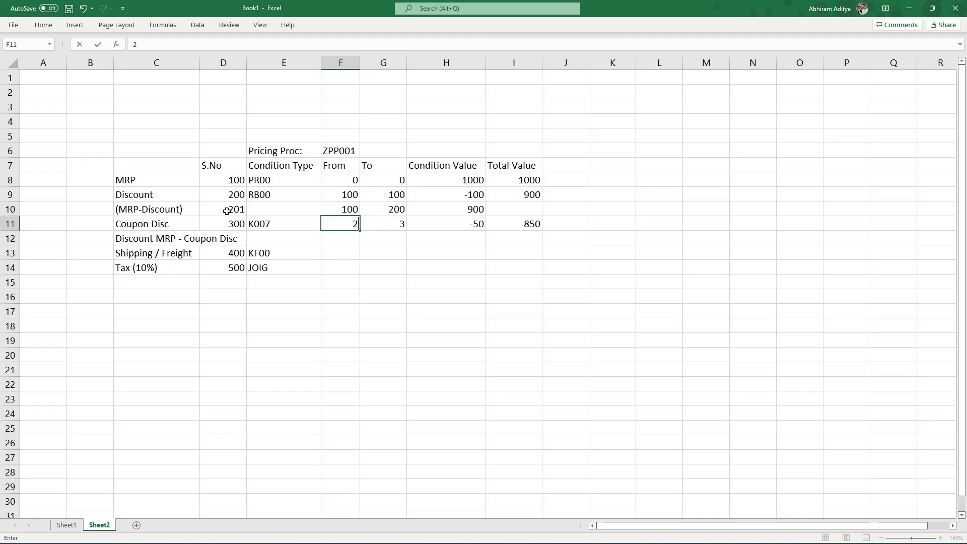
pyautogui.press('Tab')
pyautogui.write('201')
pyautogui.press('Tab')
# Number the Discount MRP - Coupon Disc subtotal row as step 301.
pyautogui.press('Left')
pyautogui.press('Left')
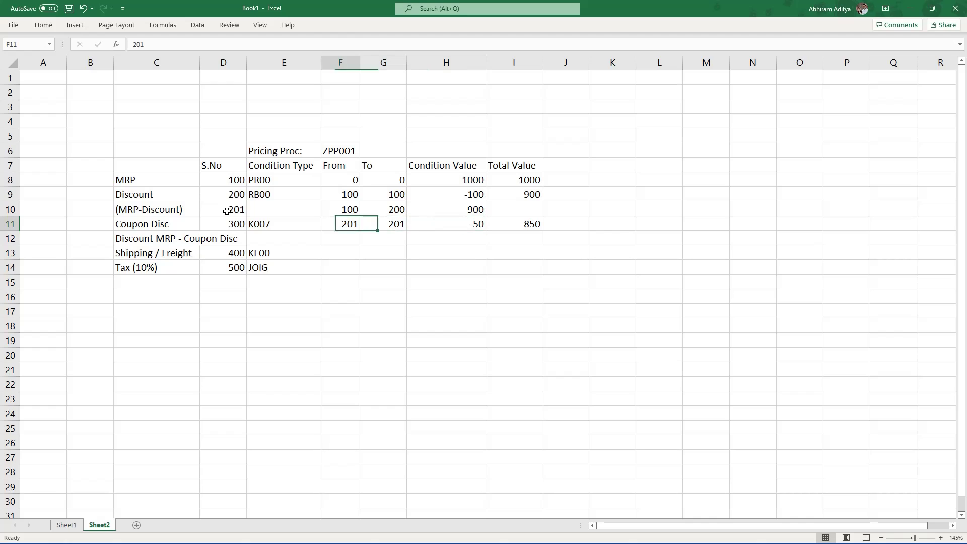
pyautogui.press('Down')
pyautogui.press('Left')
pyautogui.press('Left')
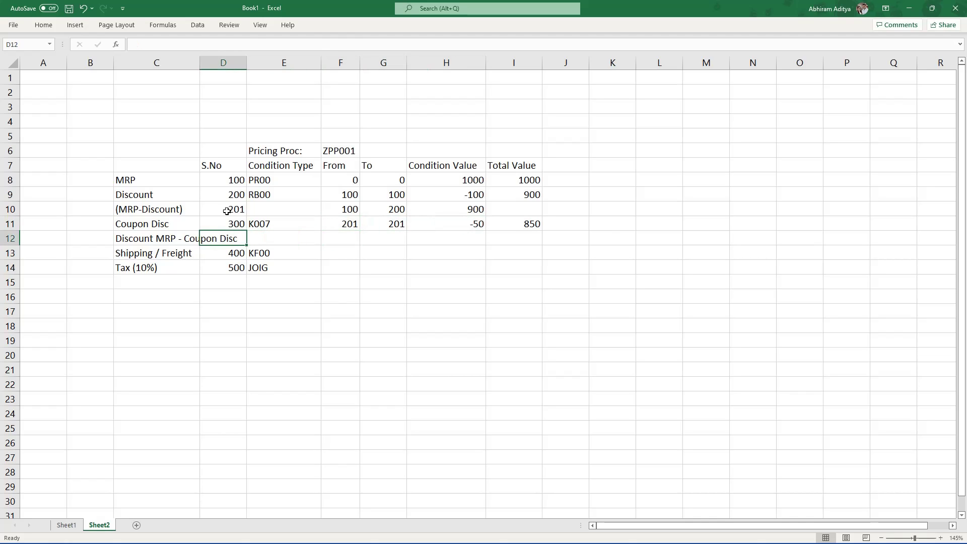
pyautogui.write('301')
pyautogui.press('Tab')
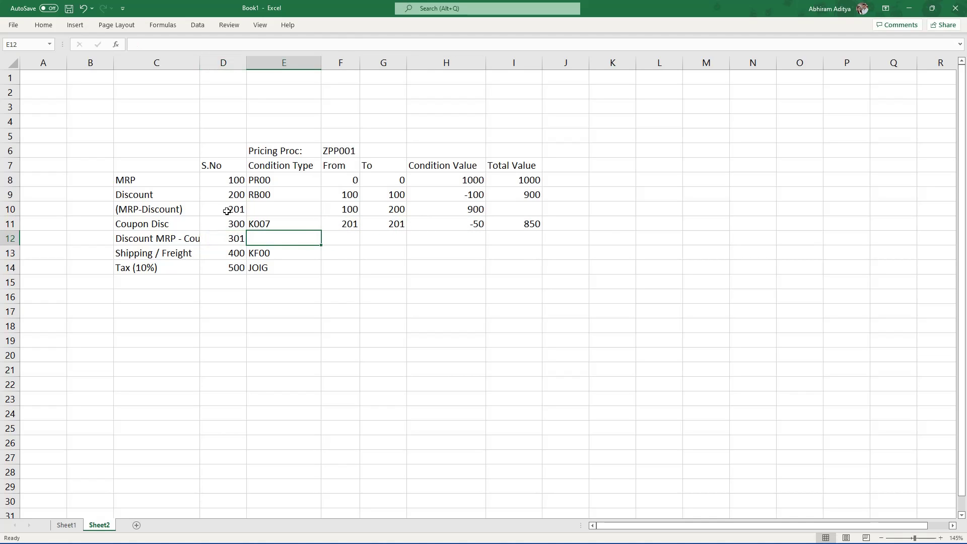
pyautogui.press('Tab')
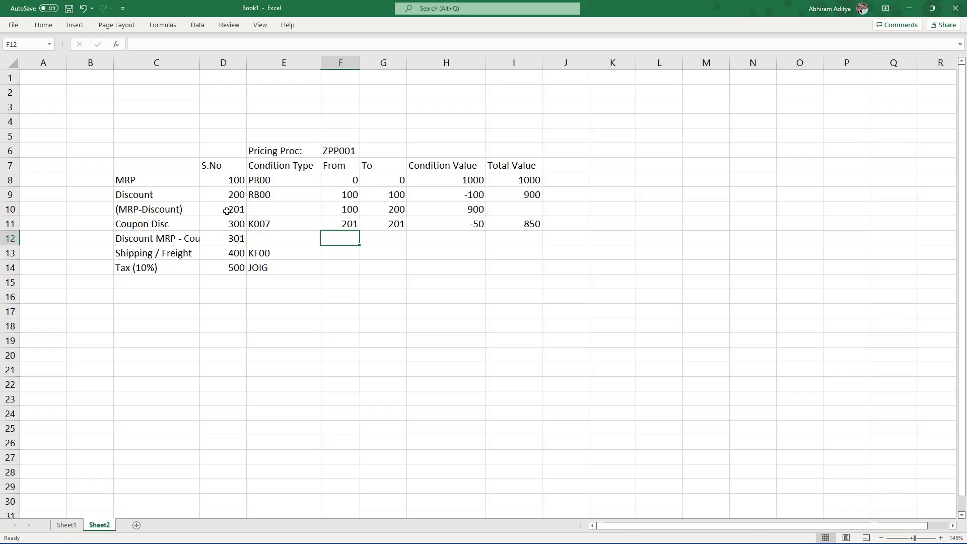
# Give the Coupon Disc row range 201–300 and a subtotal formula =H10+H11 showing 850.
pyautogui.write('3')
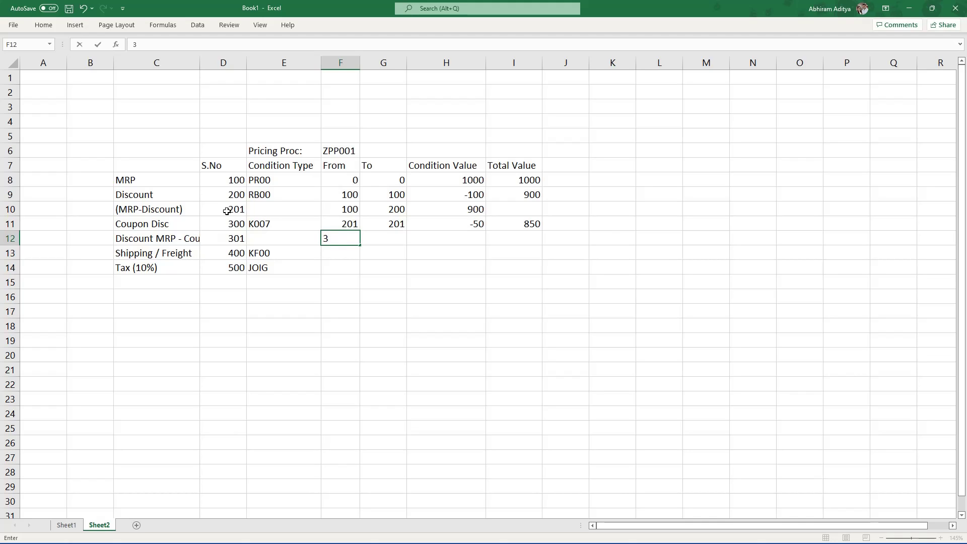
pyautogui.press('Escape')
pyautogui.write('201')
pyautogui.press('Tab')
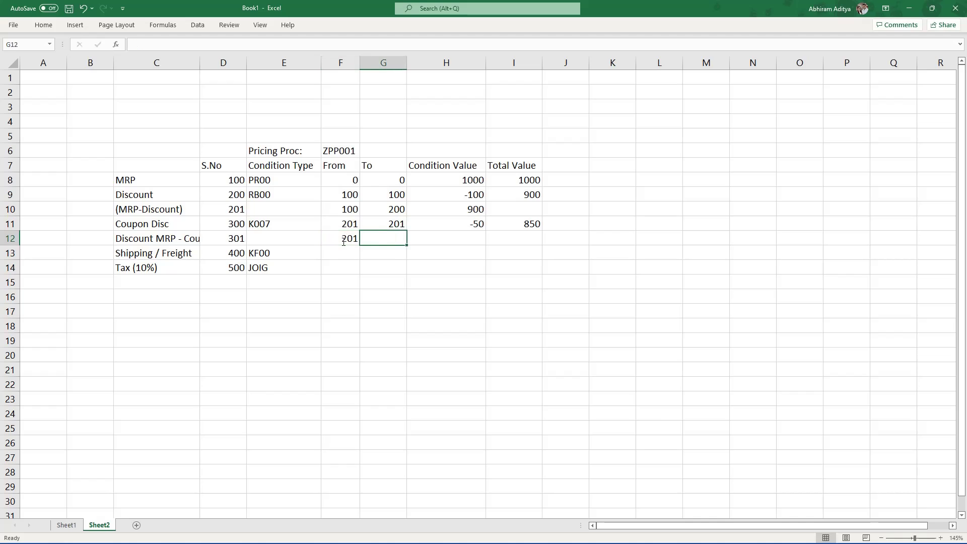
pyautogui.write('300')
pyautogui.press('Tab')
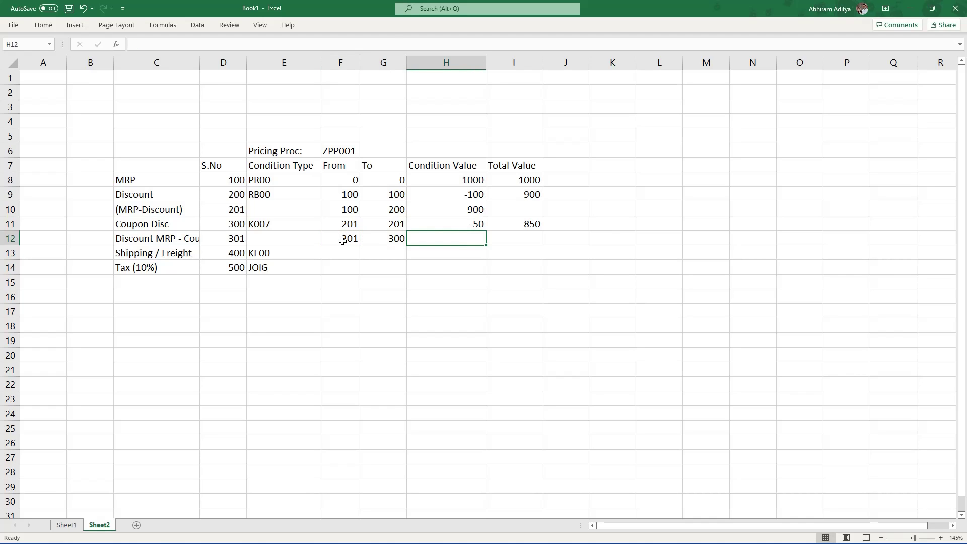
pyautogui.write('=')
pyautogui.press('Up')
pyautogui.press('Up')
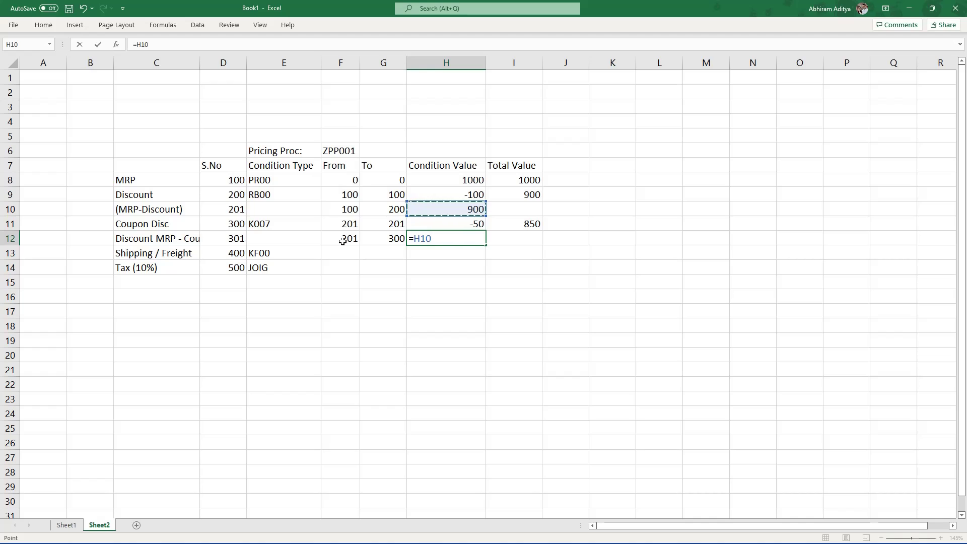
pyautogui.write('+')
pyautogui.press('Up')
pyautogui.press('Return')
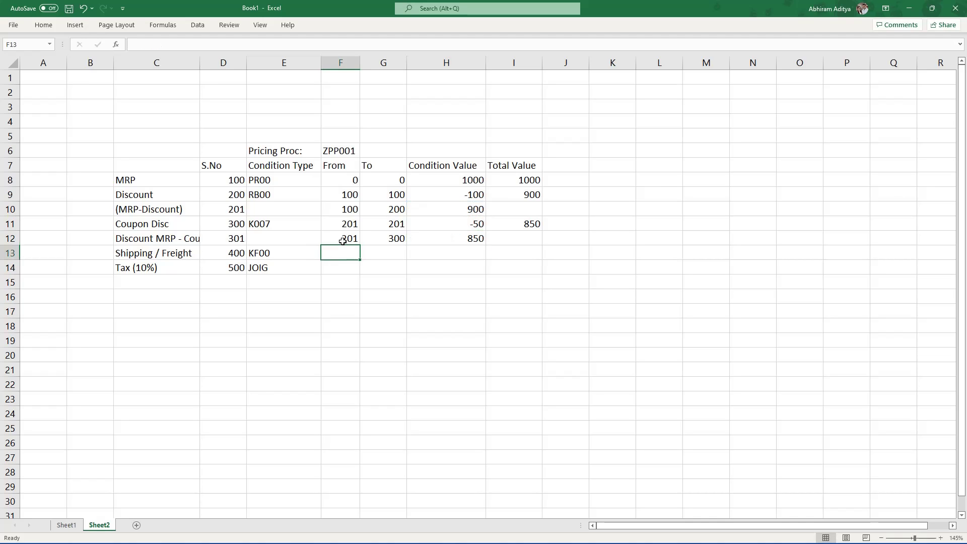
# Fill the Shipping / Freight row with 301–301, value 100, and running total 950.
pyautogui.press('Left')
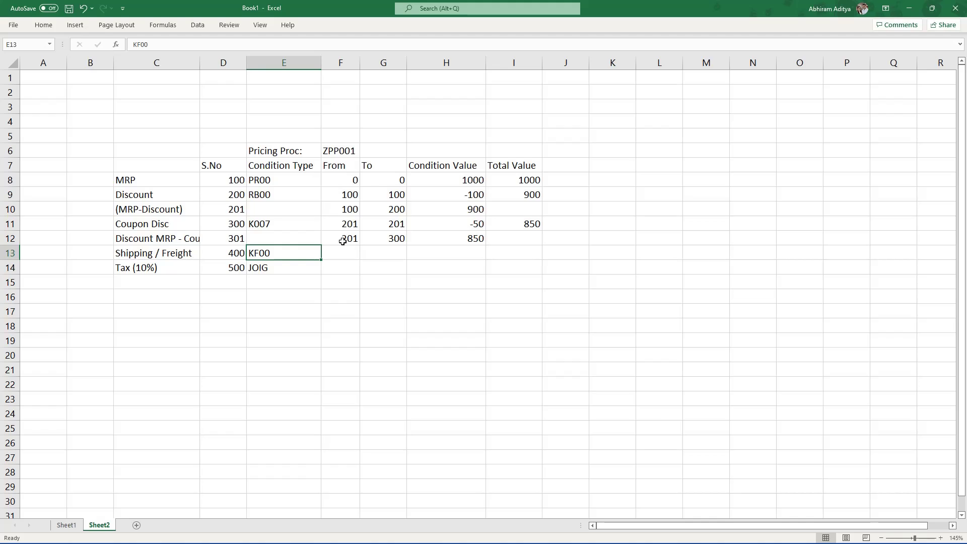
pyautogui.press('Right')
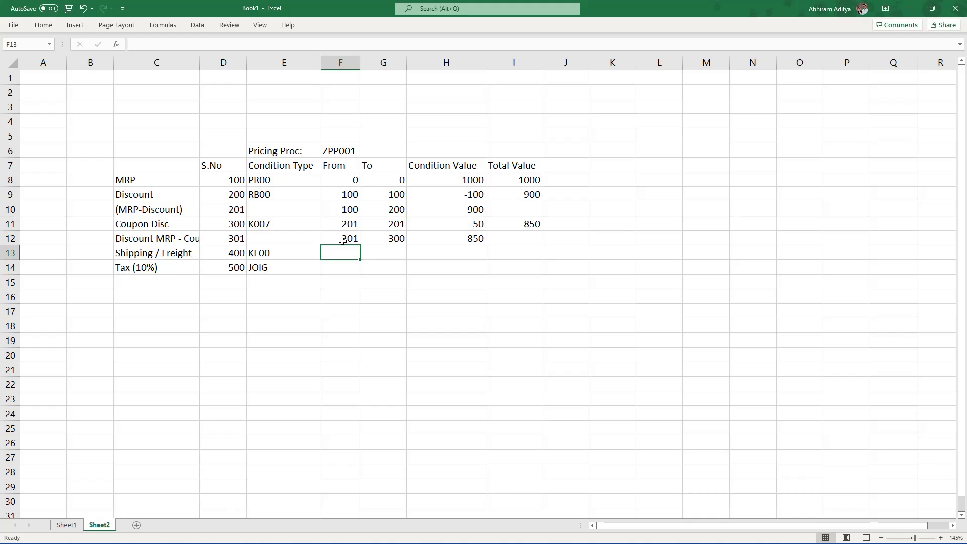
pyautogui.write('301')
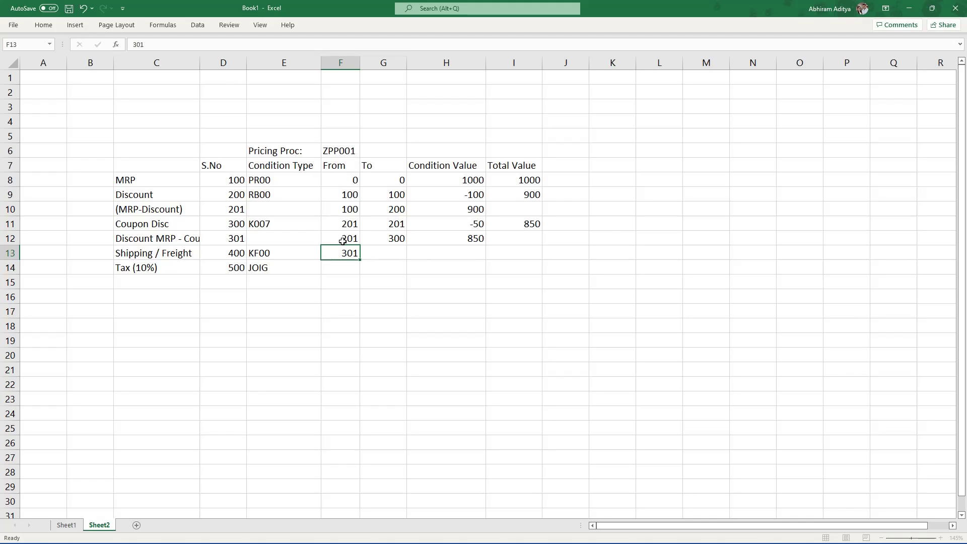
pyautogui.press('Tab')
pyautogui.write('301')
pyautogui.press('Tab')
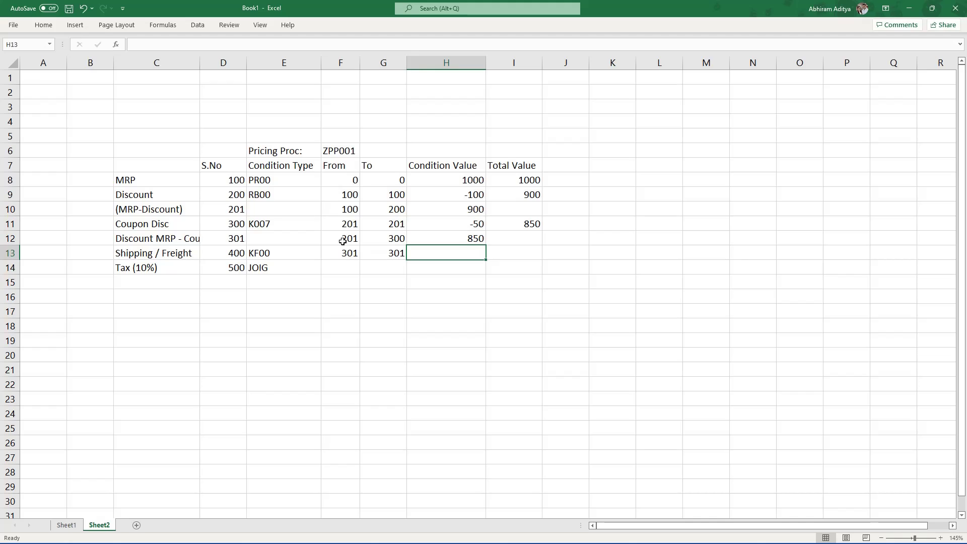
pyautogui.write('100')
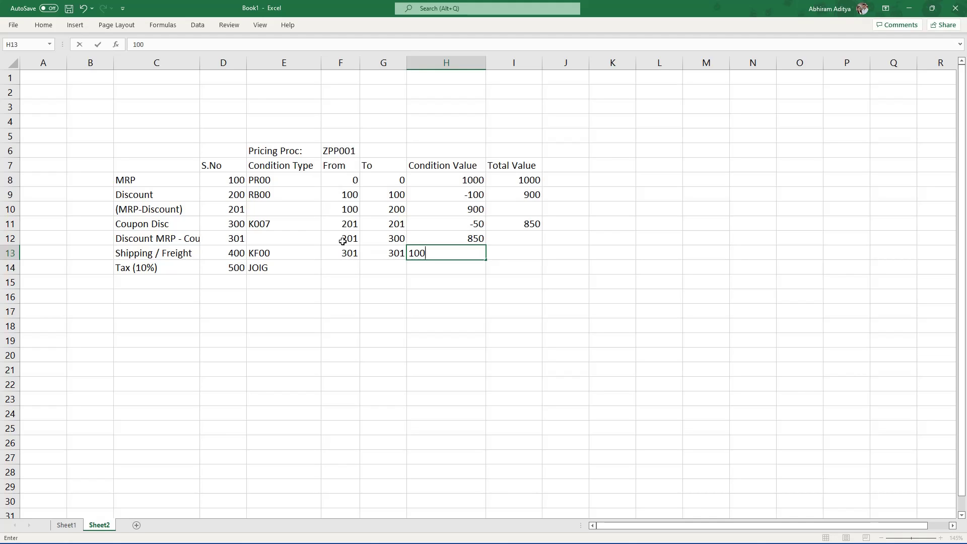
pyautogui.press('Tab')
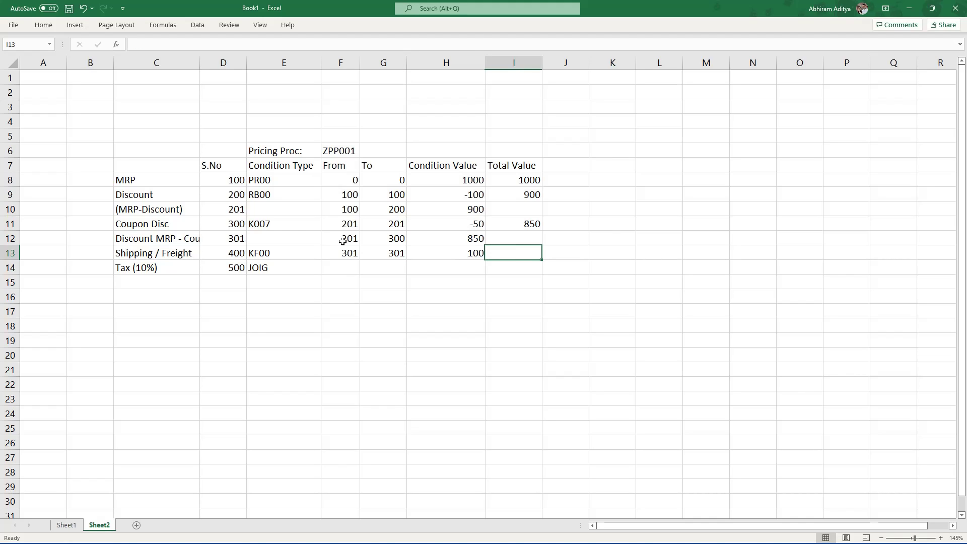
pyautogui.write('=')
pyautogui.press('Up')
pyautogui.write('+')
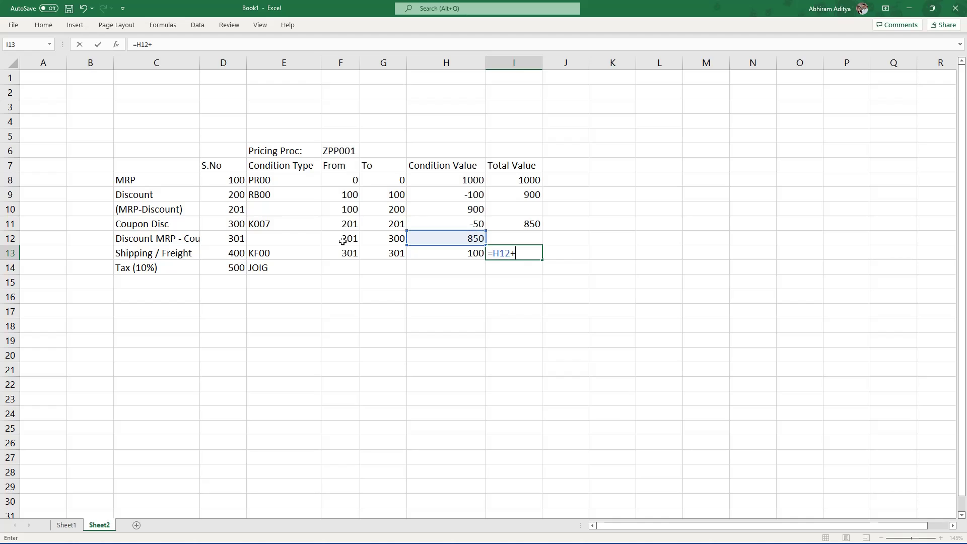
pyautogui.press('Left')
pyautogui.press('Return')
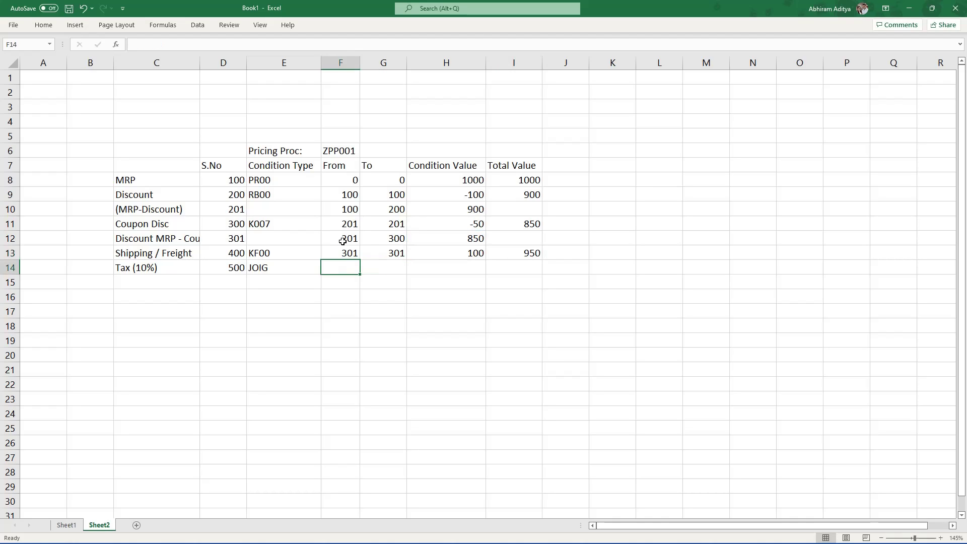
# Select the entire Tax (10%) row.
pyautogui.press('Left')
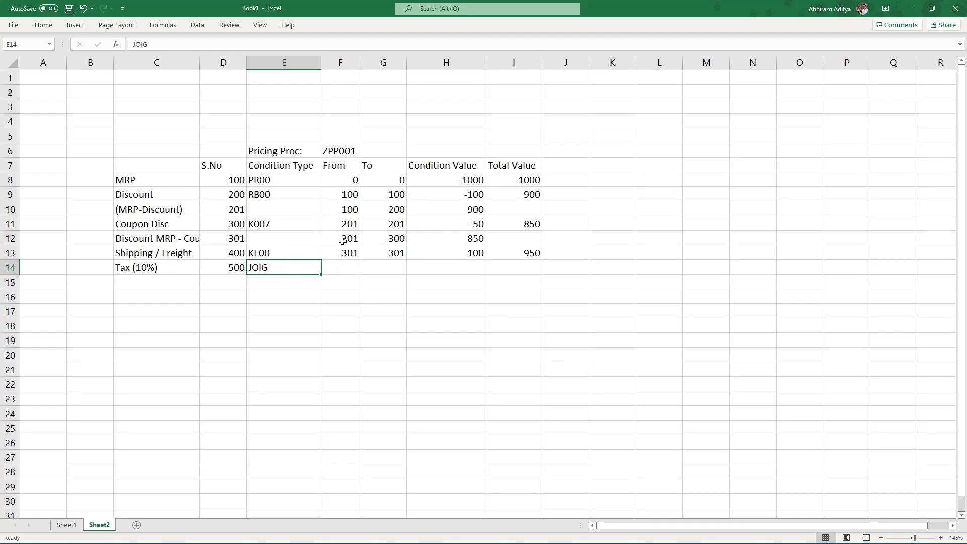
pyautogui.press('Left')
pyautogui.press('Left')
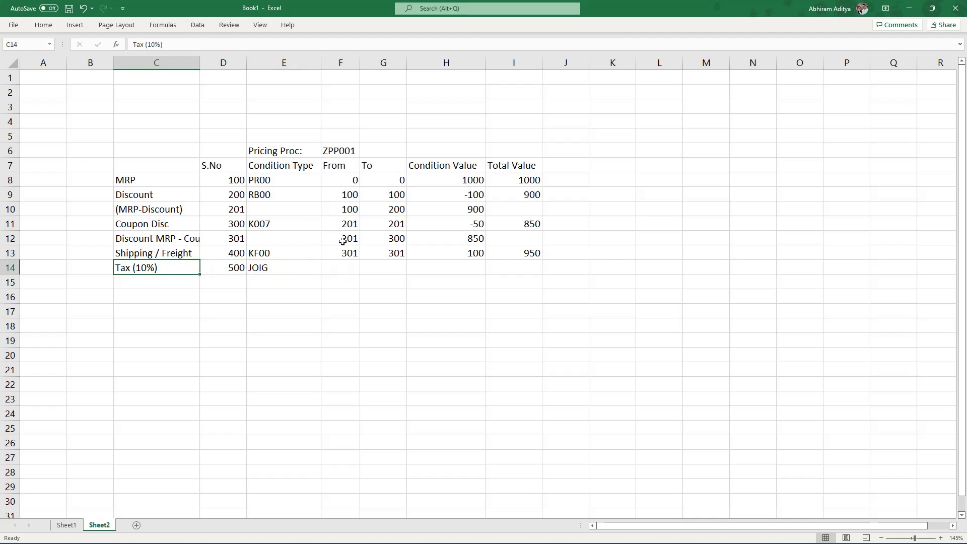
pyautogui.hotkey('shift', 'space')
# Insert a row above Tax labelled 'Price before tax' with step number 401.
pyautogui.hotkey('ctrl', 'shift', '+')
pyautogui.press('Up')
pyautogui.press('Down')
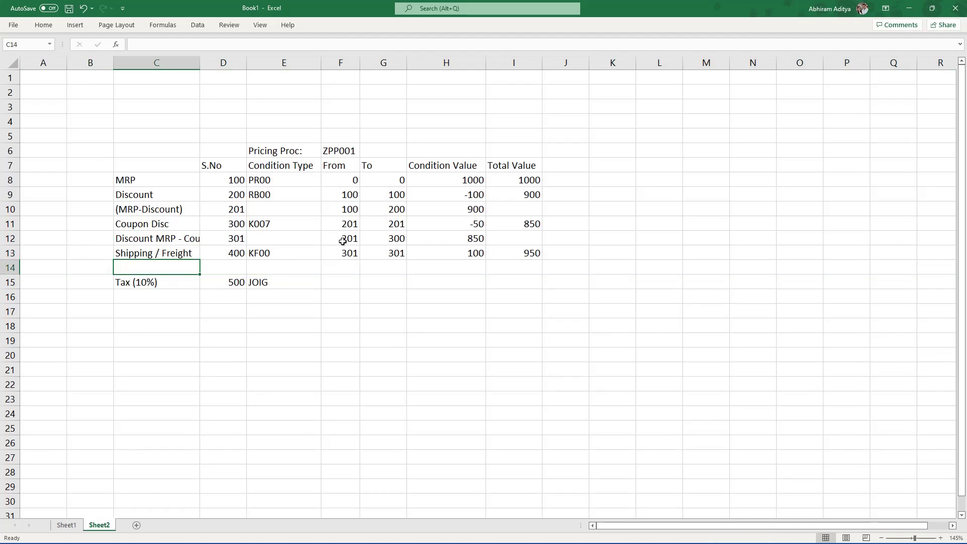
pyautogui.write('Price ')
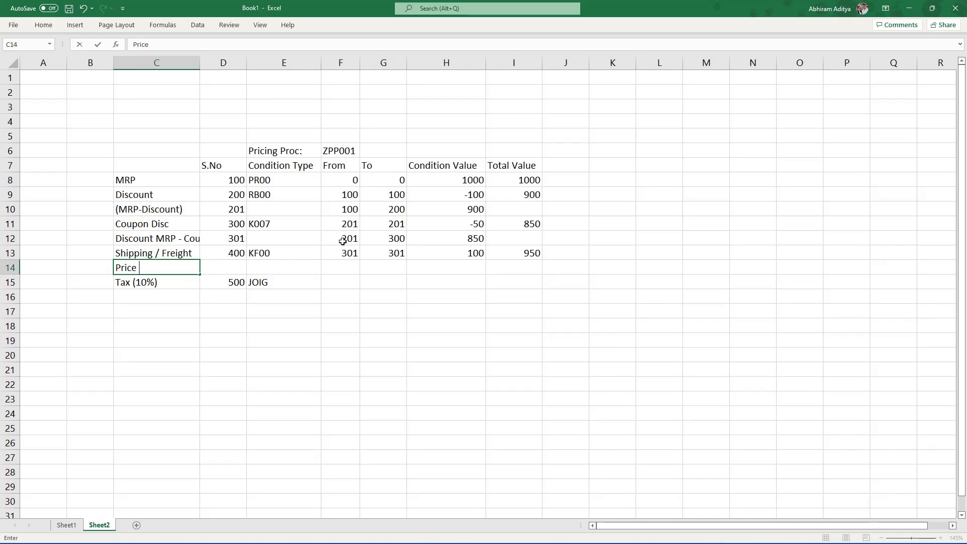
pyautogui.write('before tax')
pyautogui.press('Tab')
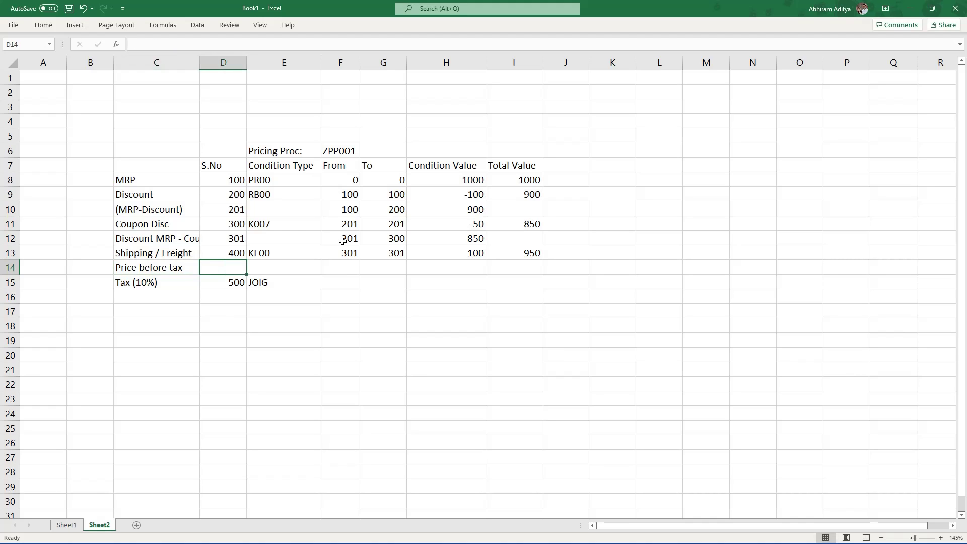
pyautogui.write('401')
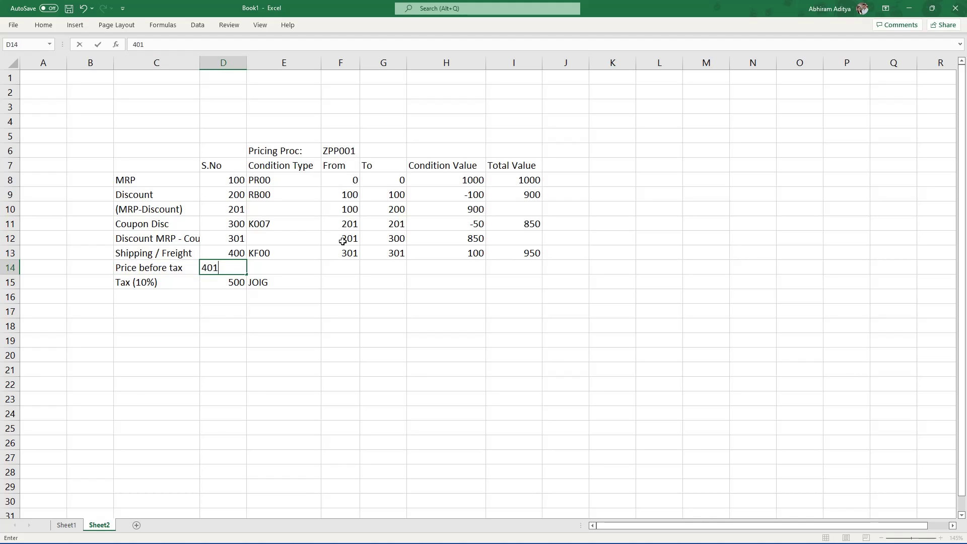
pyautogui.press('Tab')
pyautogui.press('Tab')
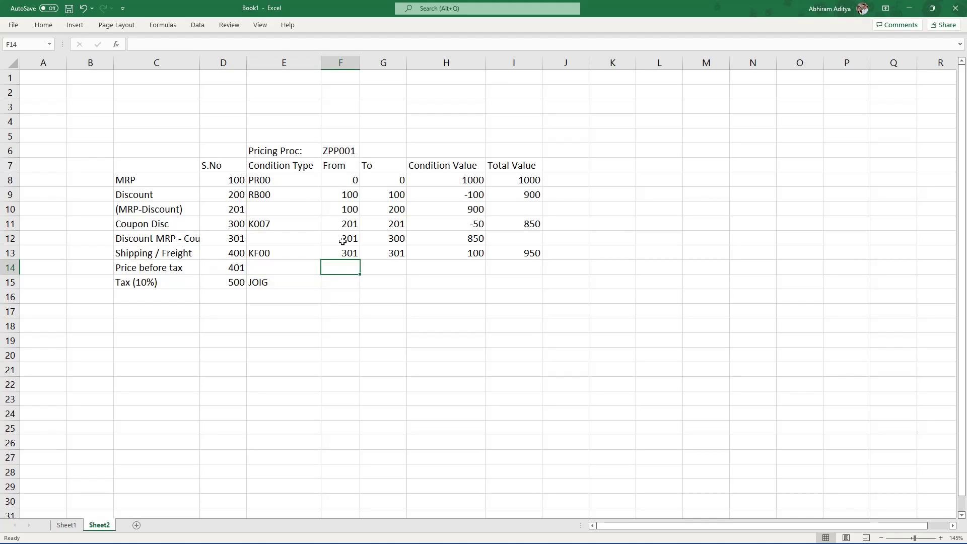
# Set the Price before tax range to 301–400 and its value to =H12+H13 (950).
pyautogui.write('301')
pyautogui.press('Tab')
pyautogui.write('400')
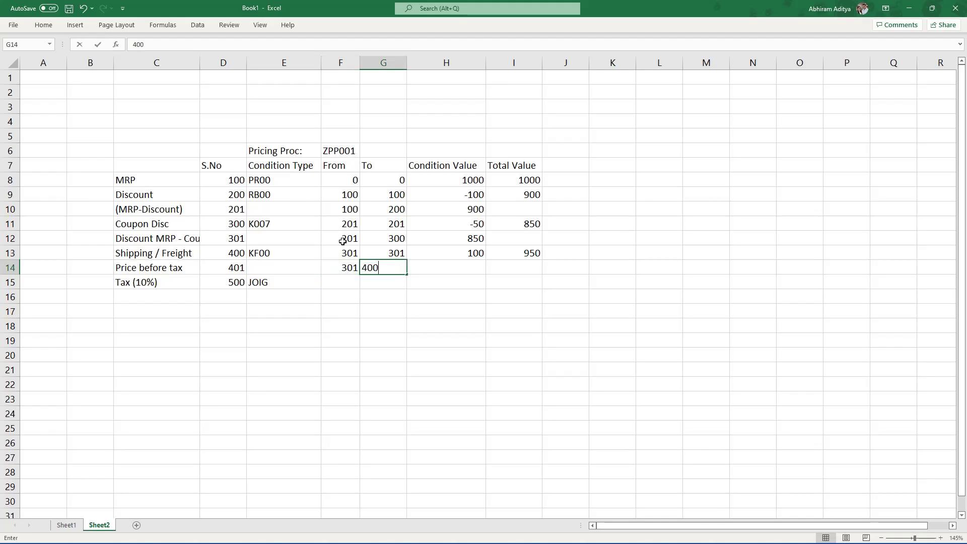
pyautogui.press('Tab')
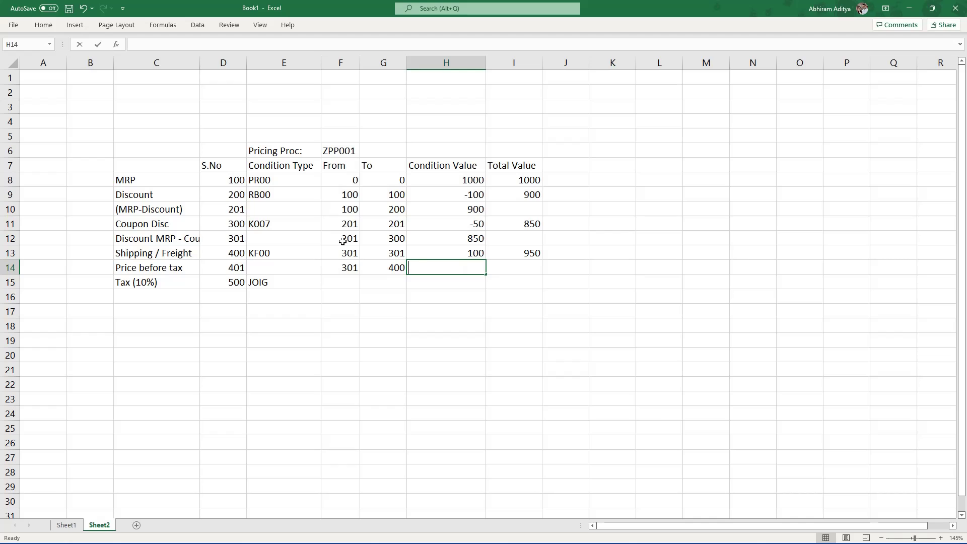
pyautogui.write('=')
pyautogui.press('Up')
pyautogui.press('Up')
pyautogui.write('+')
pyautogui.press('Up')
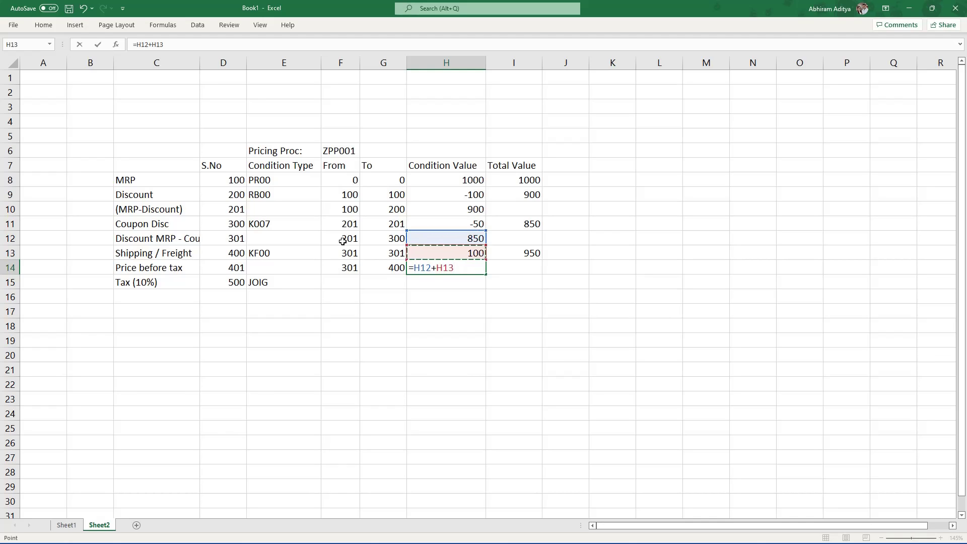
pyautogui.press('Return')
pyautogui.press('Right')
pyautogui.press('Right')
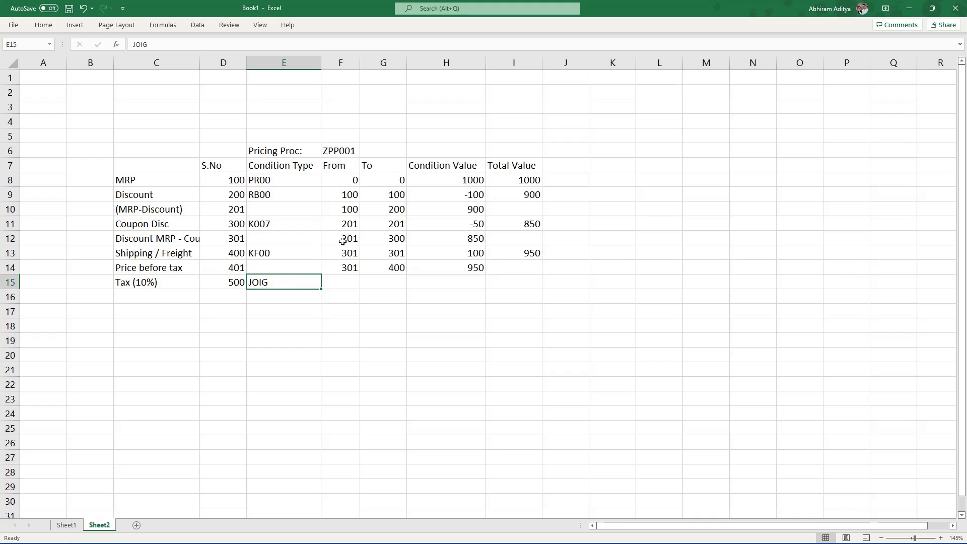
# Set the Tax row range to 401–401 with condition value =H14*10% (95).
pyautogui.press('Right')
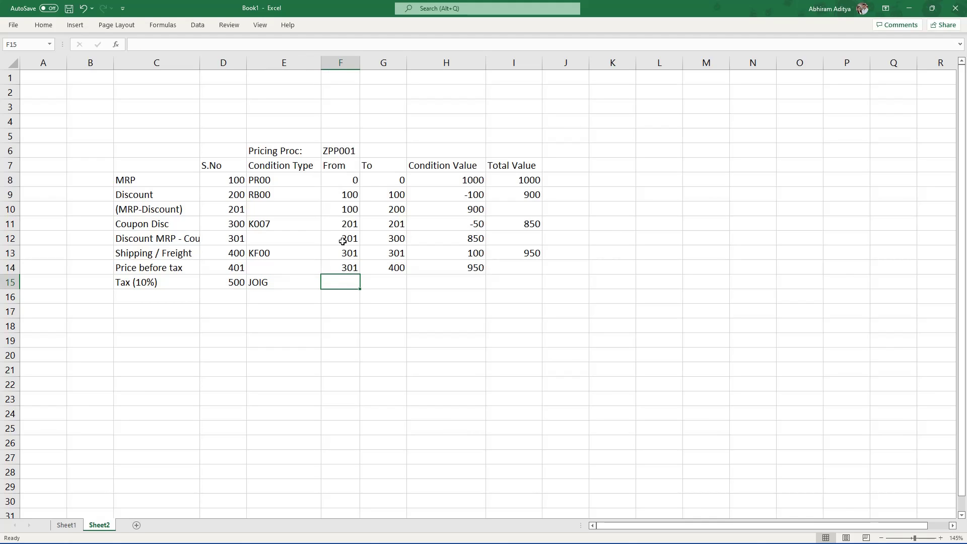
pyautogui.press('Up')
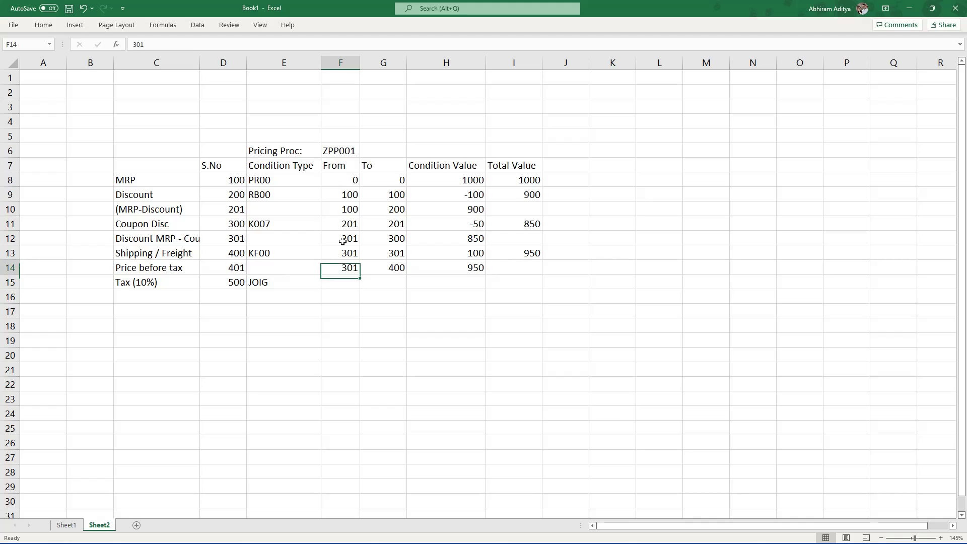
pyautogui.press('Down')
pyautogui.write('401')
pyautogui.press('Tab')
pyautogui.write('401')
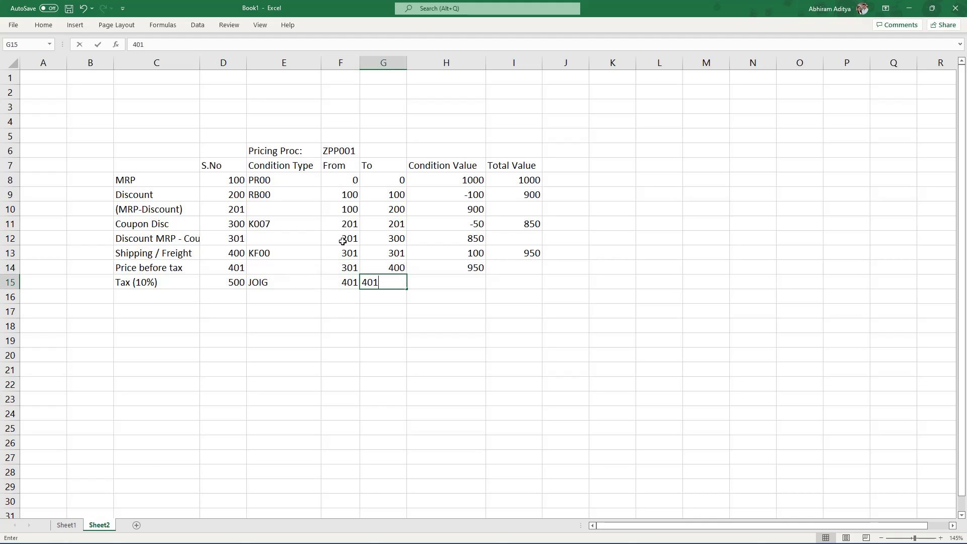
pyautogui.press('Tab')
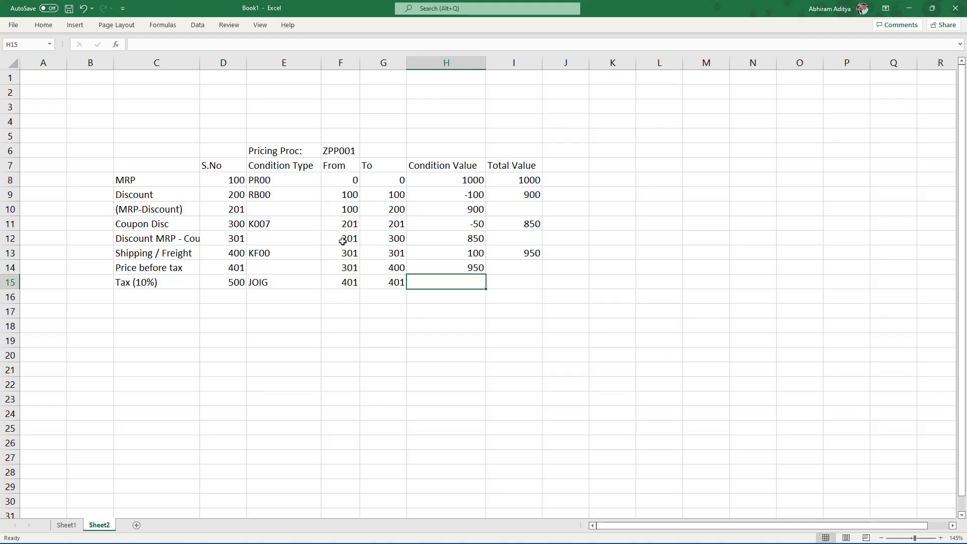
pyautogui.write('=')
pyautogui.press('Up')
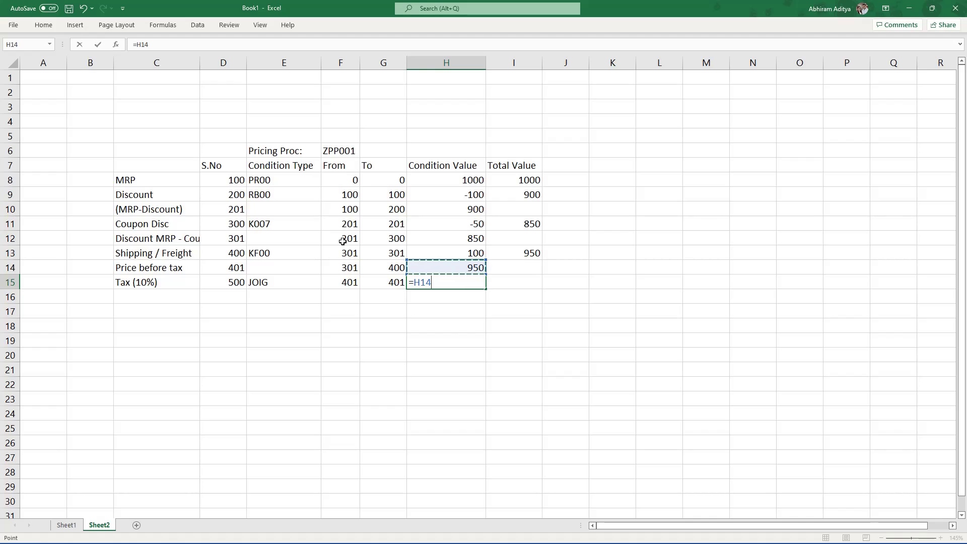
pyautogui.write('*10%')
pyautogui.press('Return')
# Enter the Tax row's running total =H14+H15, giving 1045.
pyautogui.press('Left')
pyautogui.press('Left')
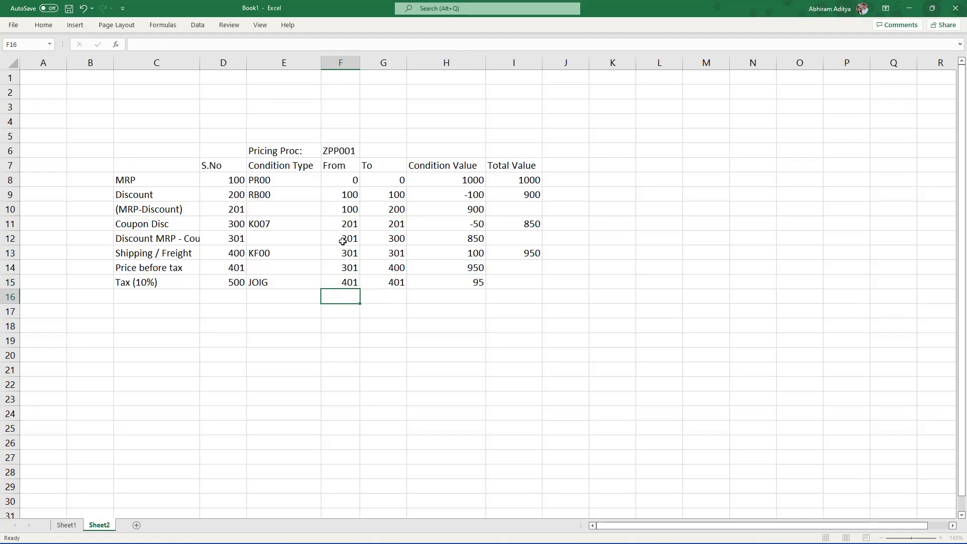
pyautogui.press('Up')
pyautogui.press('Right')
pyautogui.press('Right')
pyautogui.press('Right')
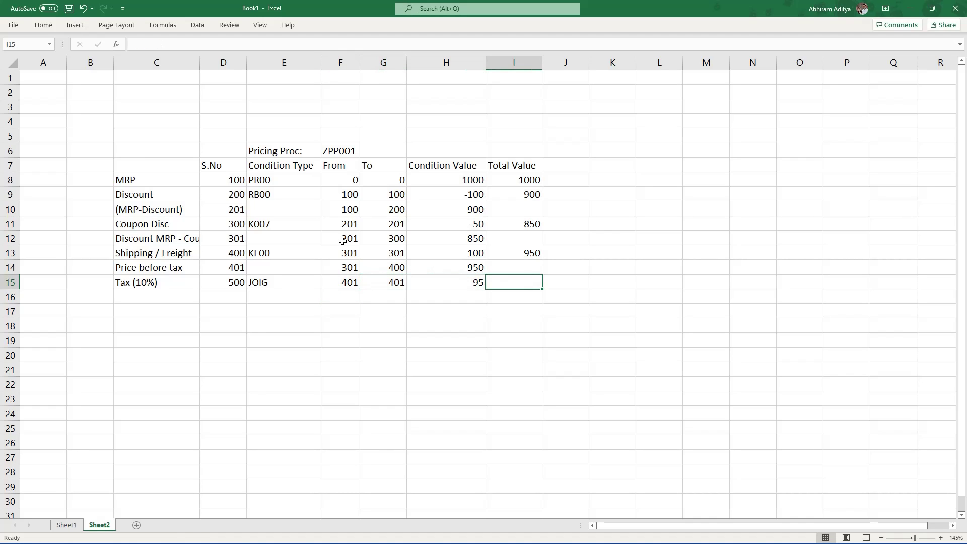
pyautogui.write('=')
pyautogui.press('Up')
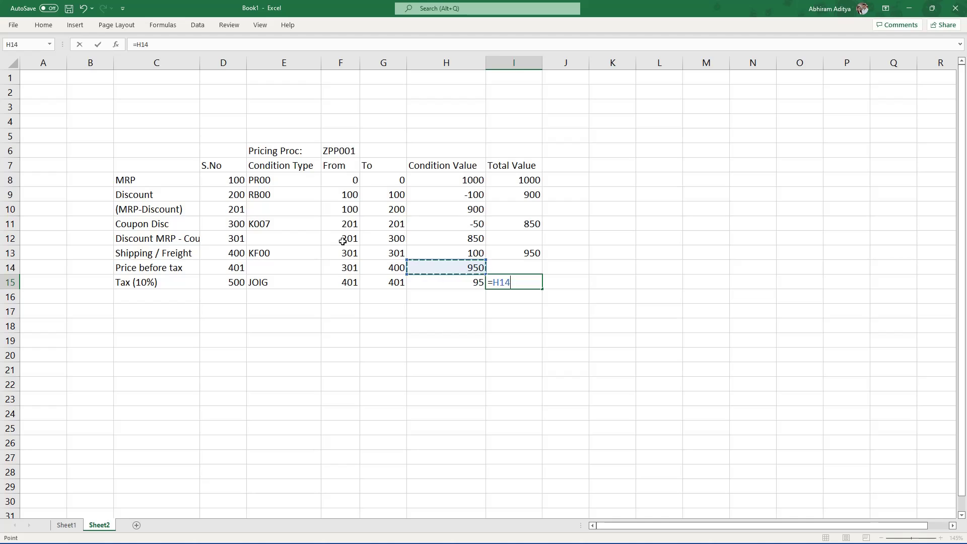
pyautogui.write('=')
pyautogui.press('BackSpace')
pyautogui.write('+')
pyautogui.press('Return')
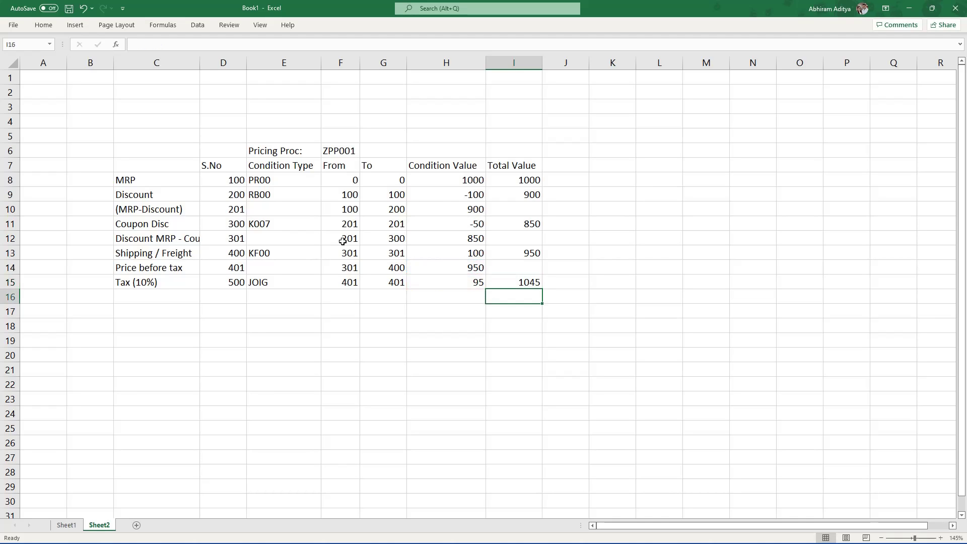
pyautogui.press('Left')
pyautogui.press('Left')
pyautogui.press('Left')
pyautogui.press('Left')
pyautogui.press('Left')
pyautogui.press('Left')
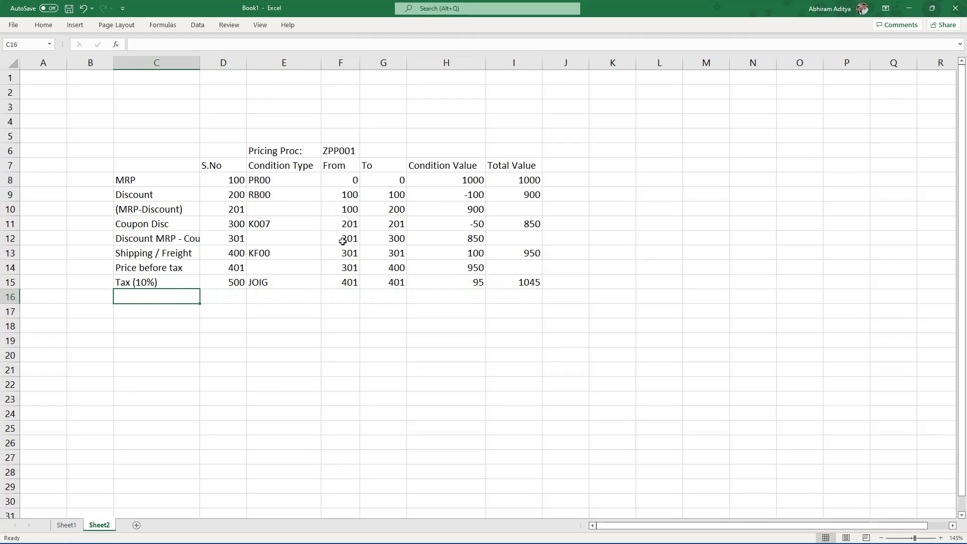
# Add the 'Final Sales Price' label with step number 550.
pyautogui.write('Final Pric')
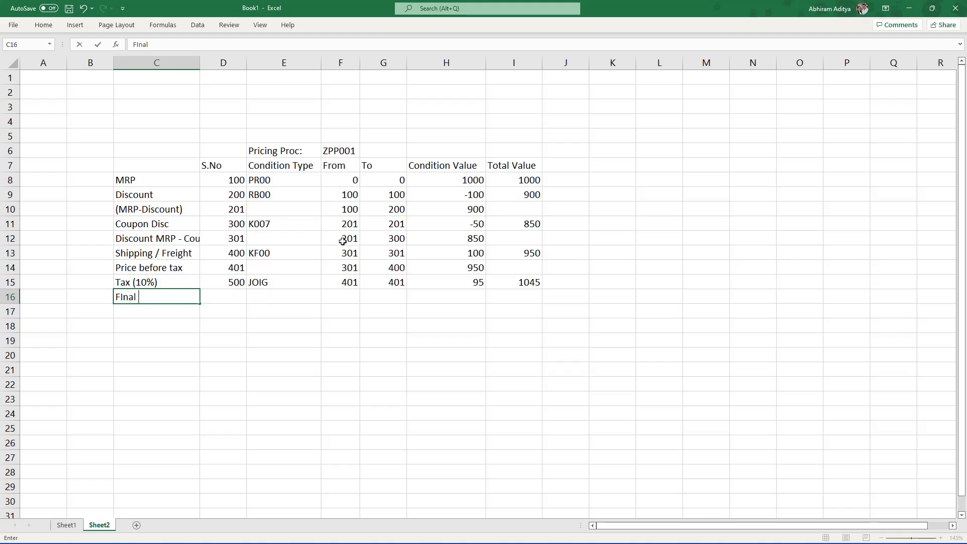
pyautogui.press('BackSpace')
pyautogui.press('BackSpace')
pyautogui.press('BackSpace')
pyautogui.press('BackSpace')
pyautogui.write('Sales Price')
pyautogui.press('Tab')
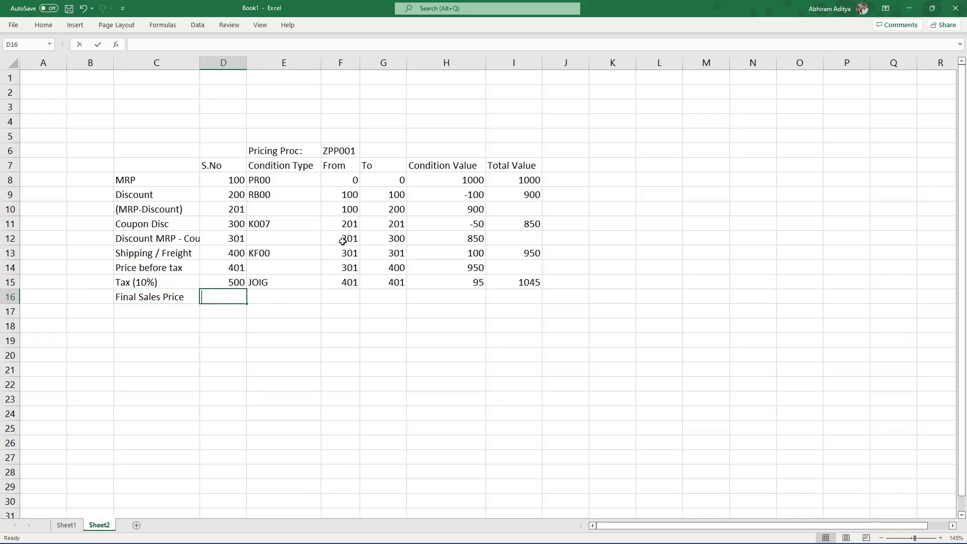
pyautogui.write('550')
pyautogui.press('Tab')
pyautogui.press('Tab')
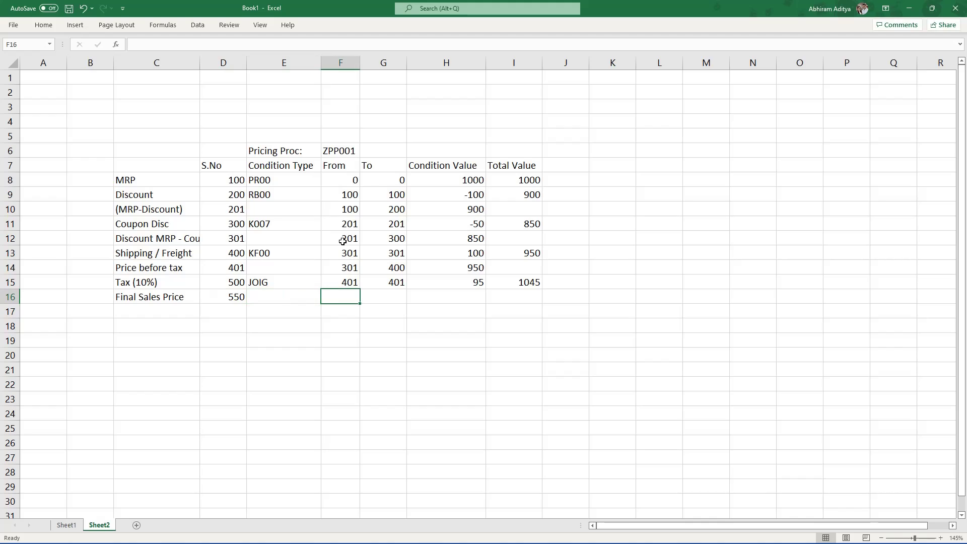
pyautogui.hotkey('shift', 'Tab')
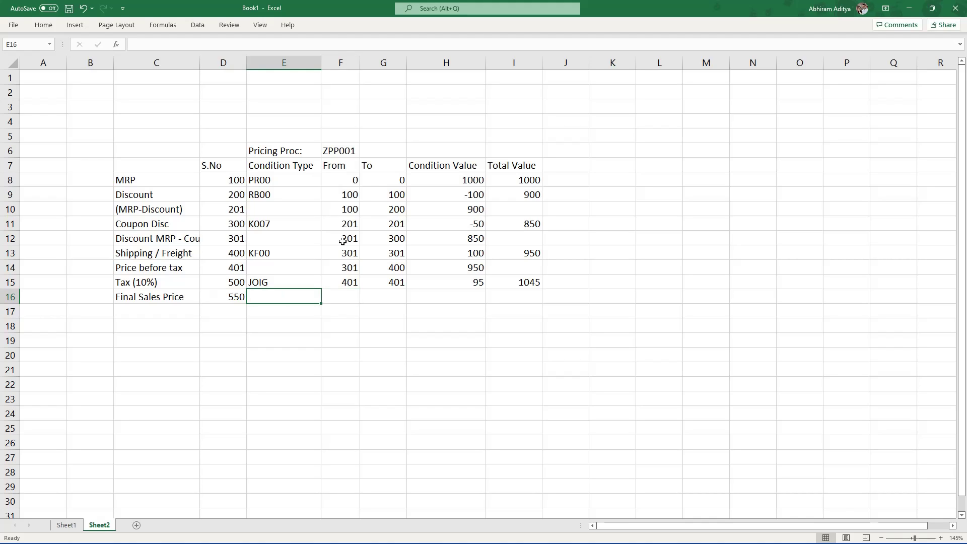
pyautogui.press('Tab')
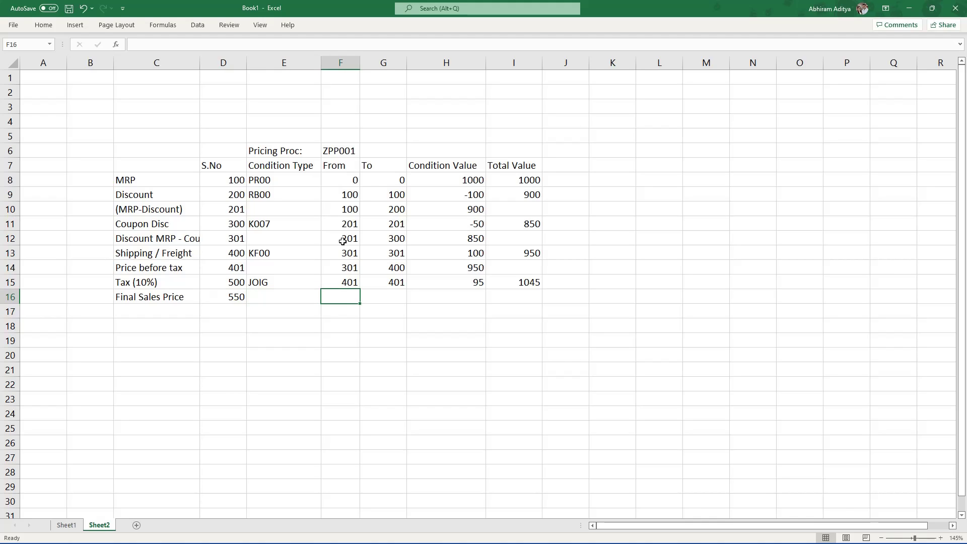
# Give Final Sales Price range 401–500 and condition value =H14+H15 (1045).
pyautogui.write('4')
pyautogui.press('BackSpace')
pyautogui.write('401')
pyautogui.press('Tab')
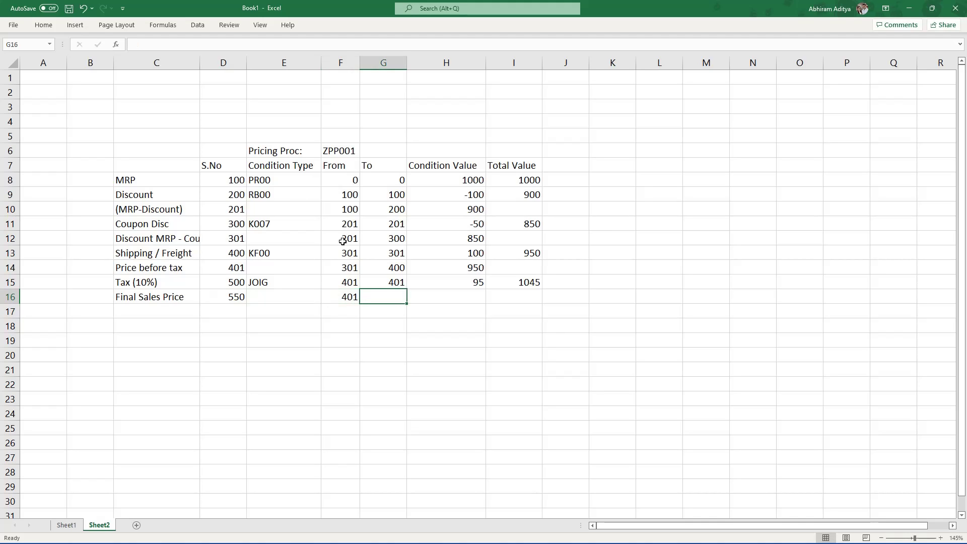
pyautogui.write('500')
pyautogui.press('Tab')
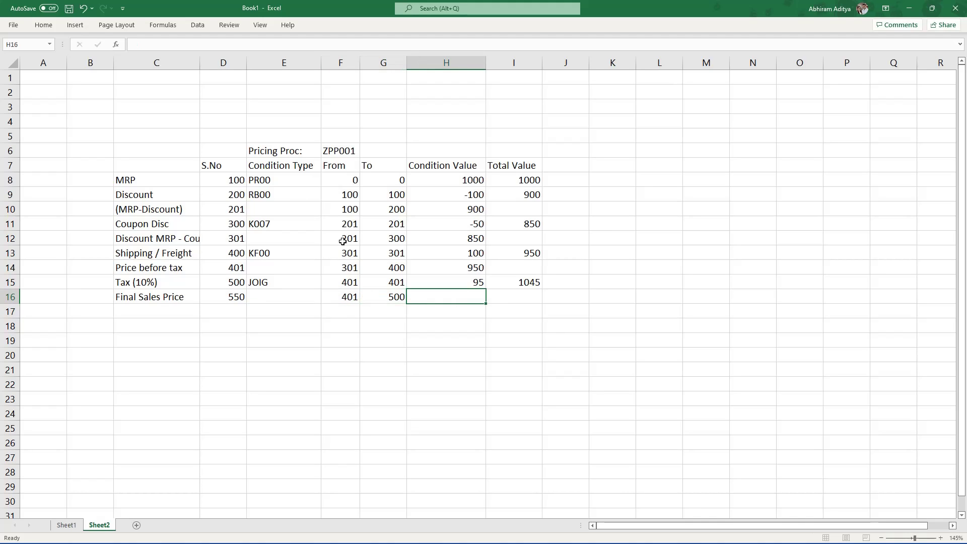
pyautogui.write('=')
pyautogui.press('Up')
pyautogui.press('Up')
pyautogui.write('+')
pyautogui.press('Up')
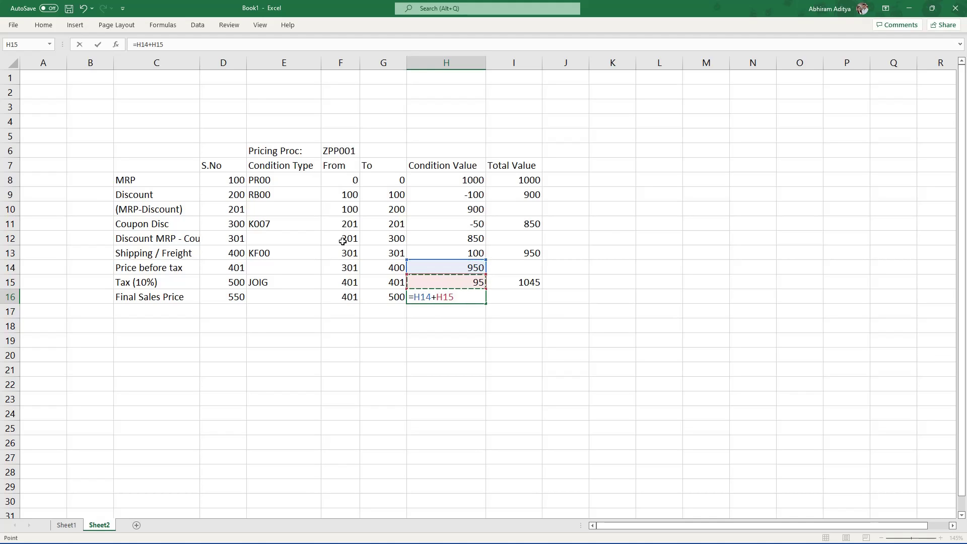
pyautogui.press('Return')
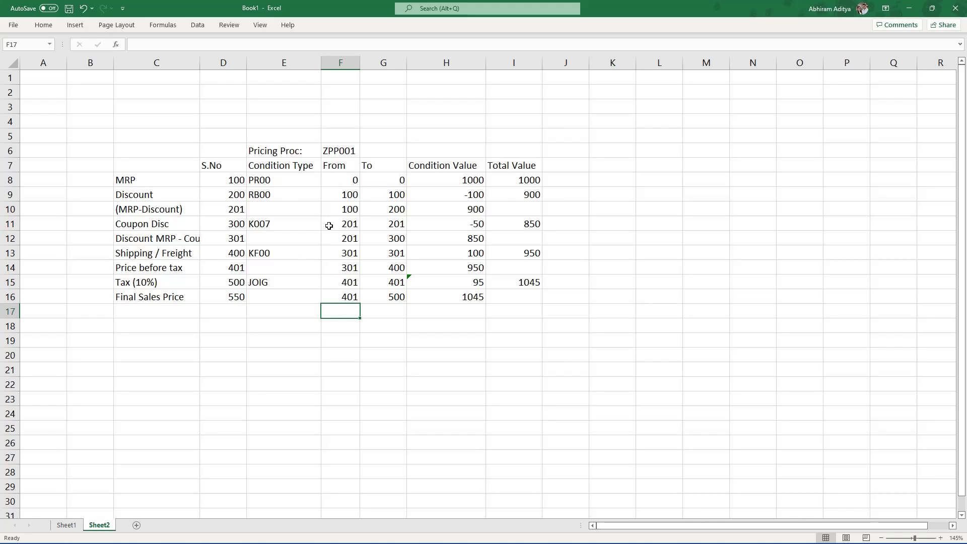
pyautogui.click(292, 198)
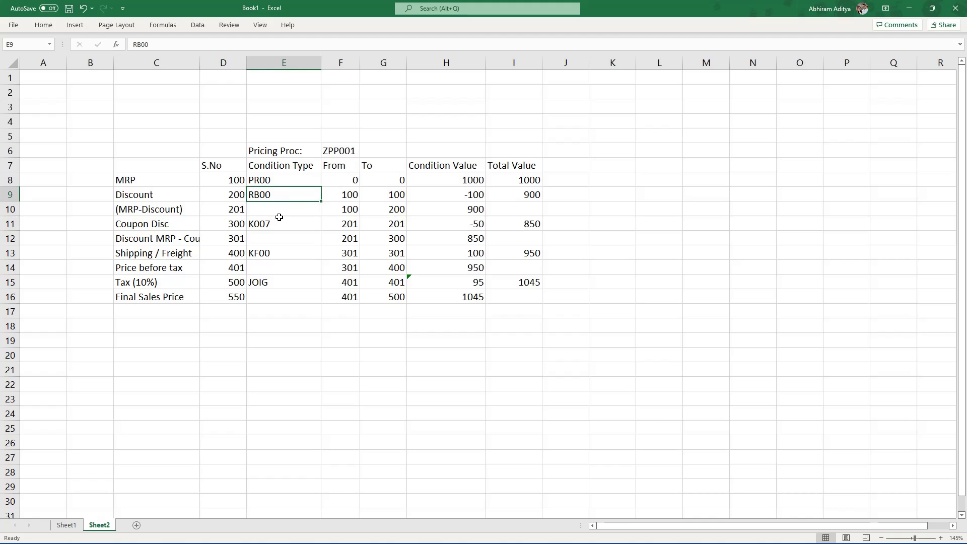
pyautogui.click(184, 282)
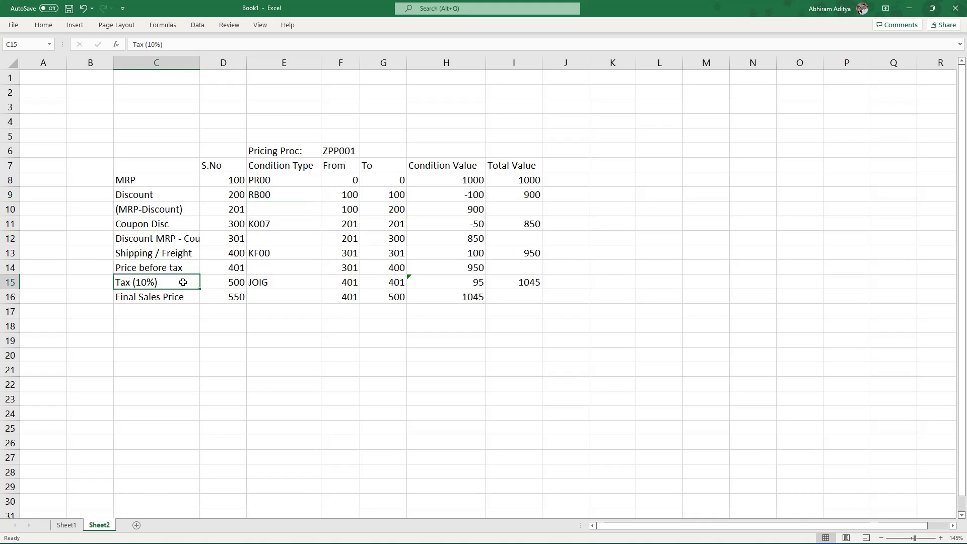
pyautogui.click(180, 269)
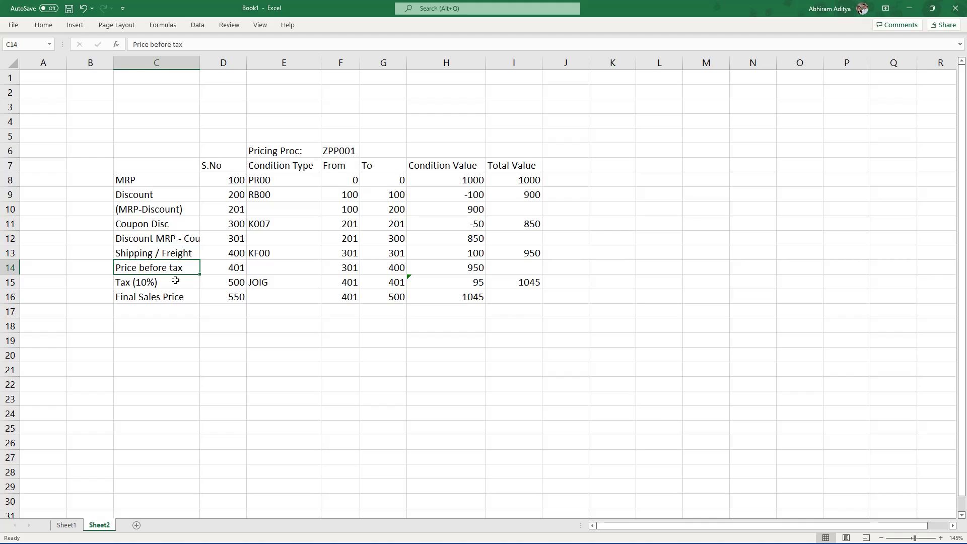
pyautogui.click(169, 282)
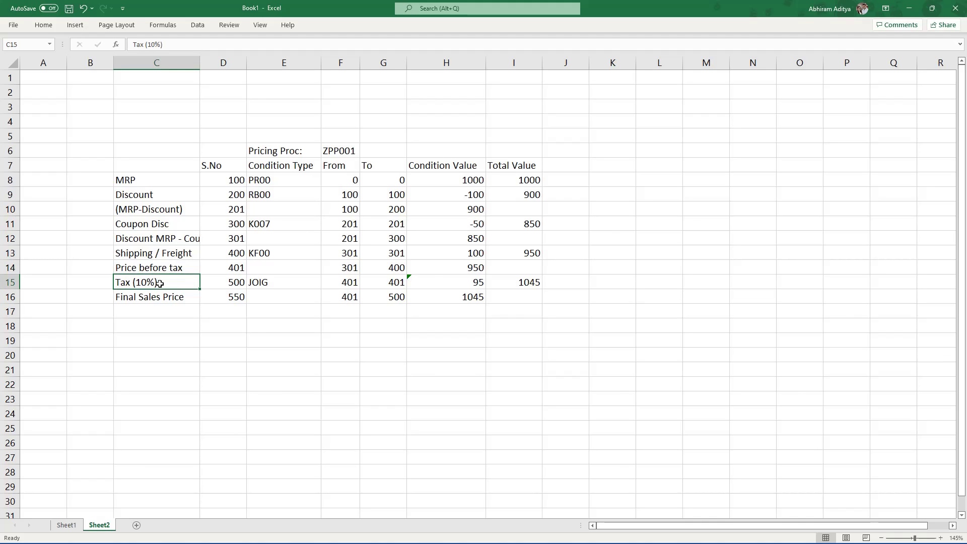
pyautogui.click(157, 181)
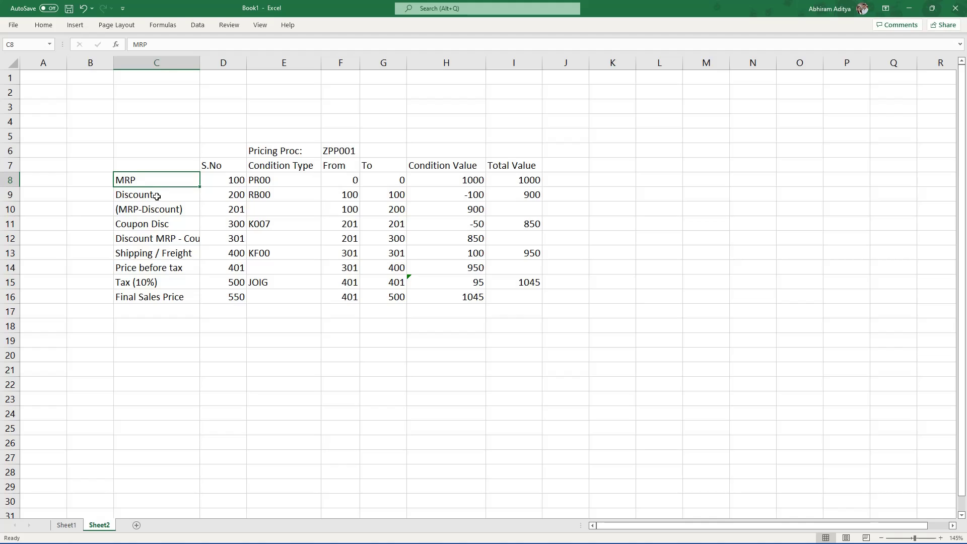
pyautogui.click(152, 283)
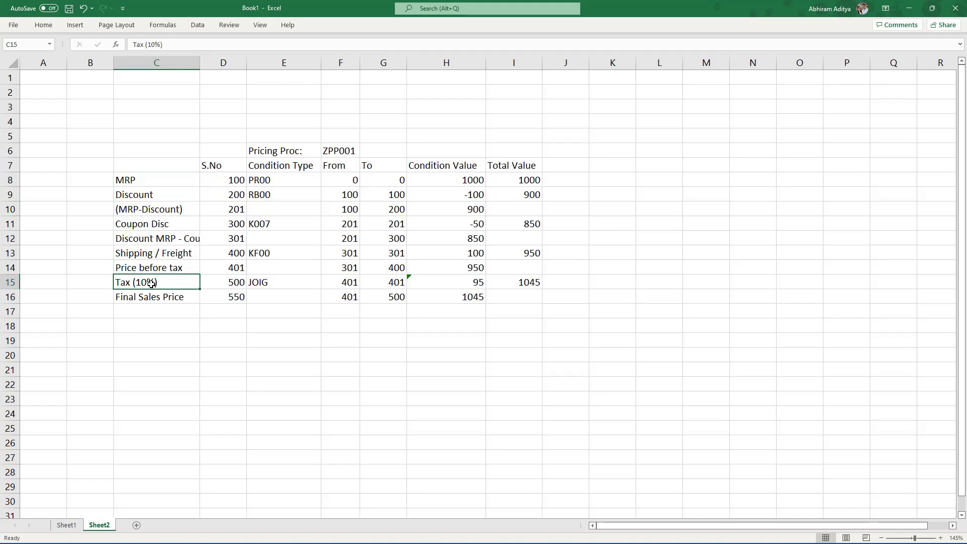
pyautogui.click(144, 196)
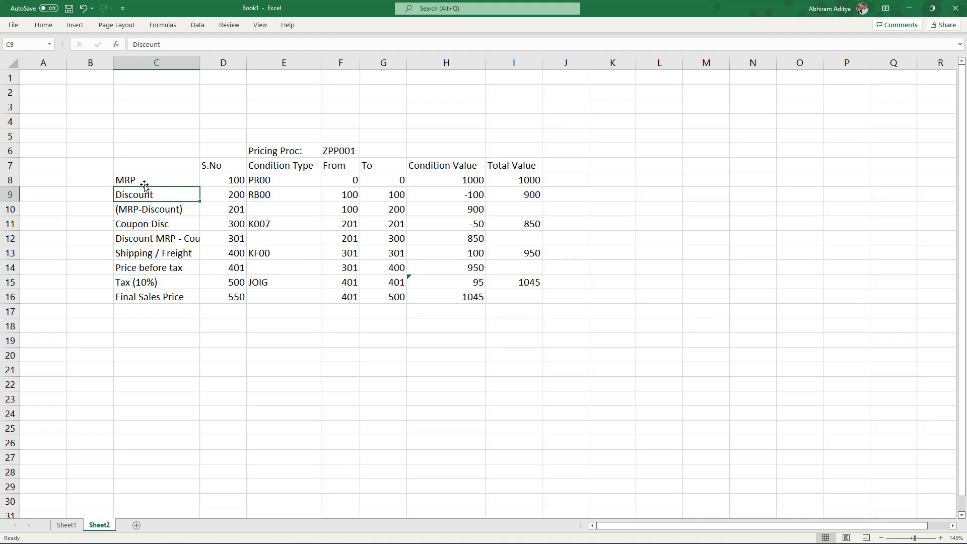
pyautogui.click(159, 277)
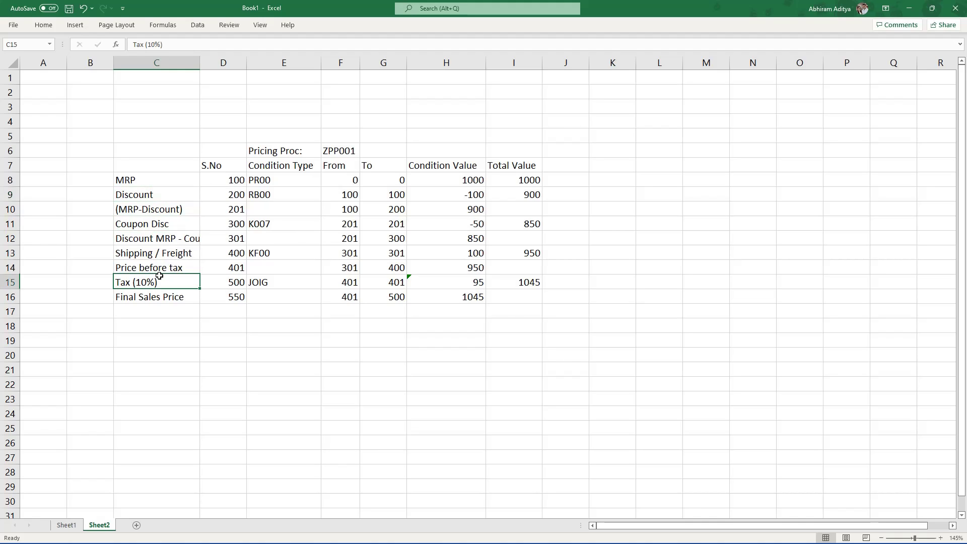